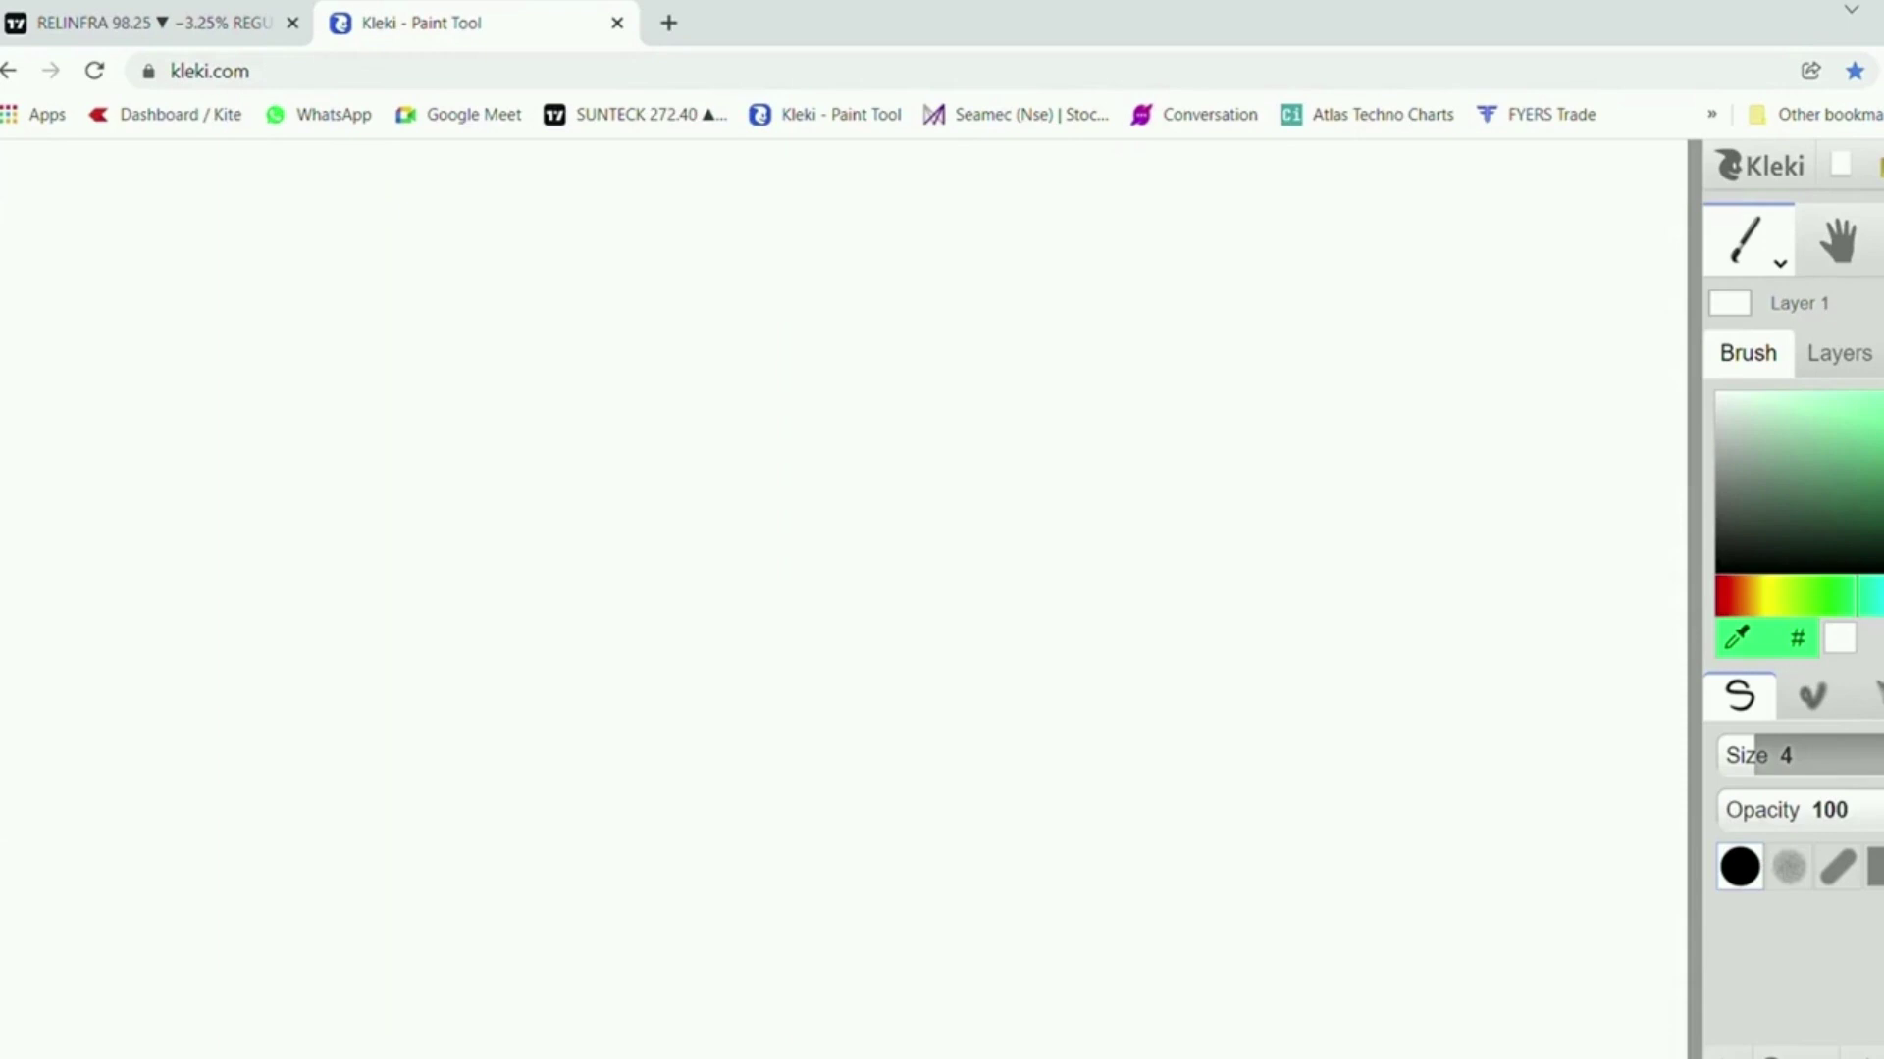
Draw a roughly horizontal red-brown line across the upper canvas and a bright green one below it, using brush size 4
left_click_drag(1762, 614, 1728, 599)
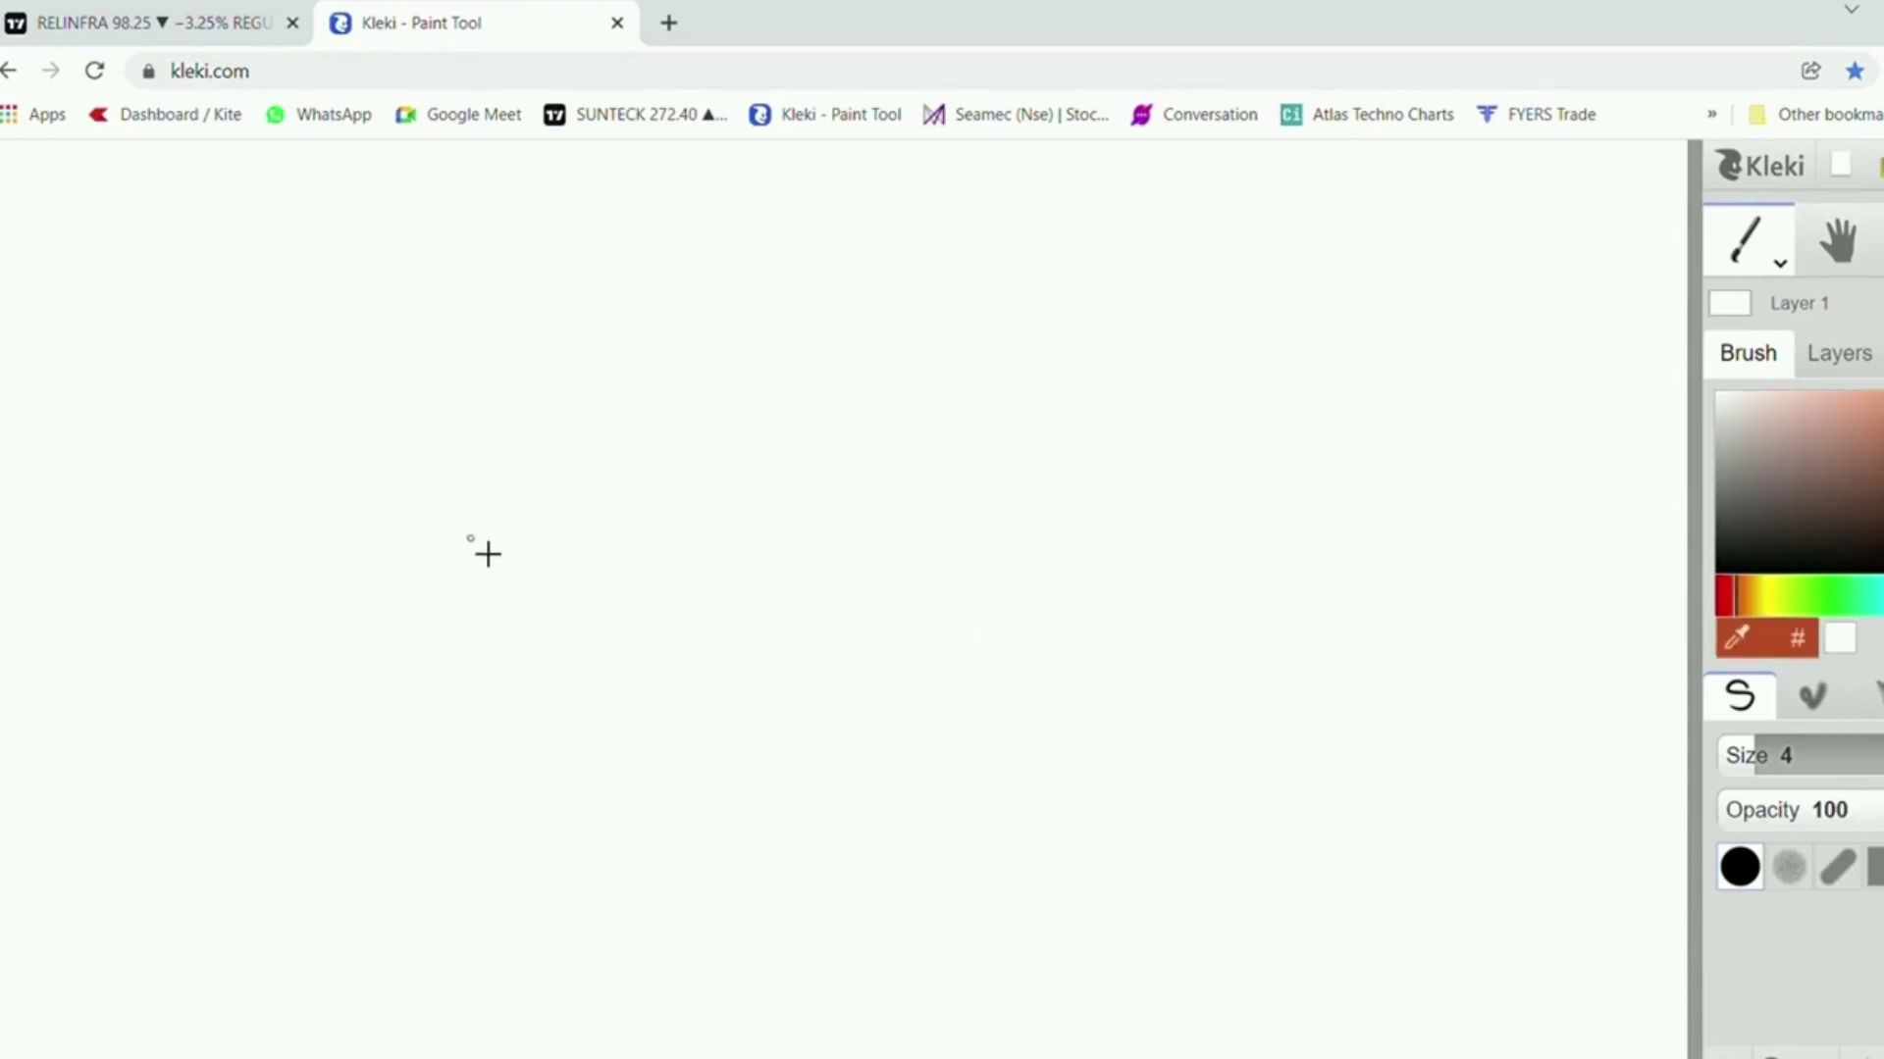
left_click_drag(438, 490, 1270, 488)
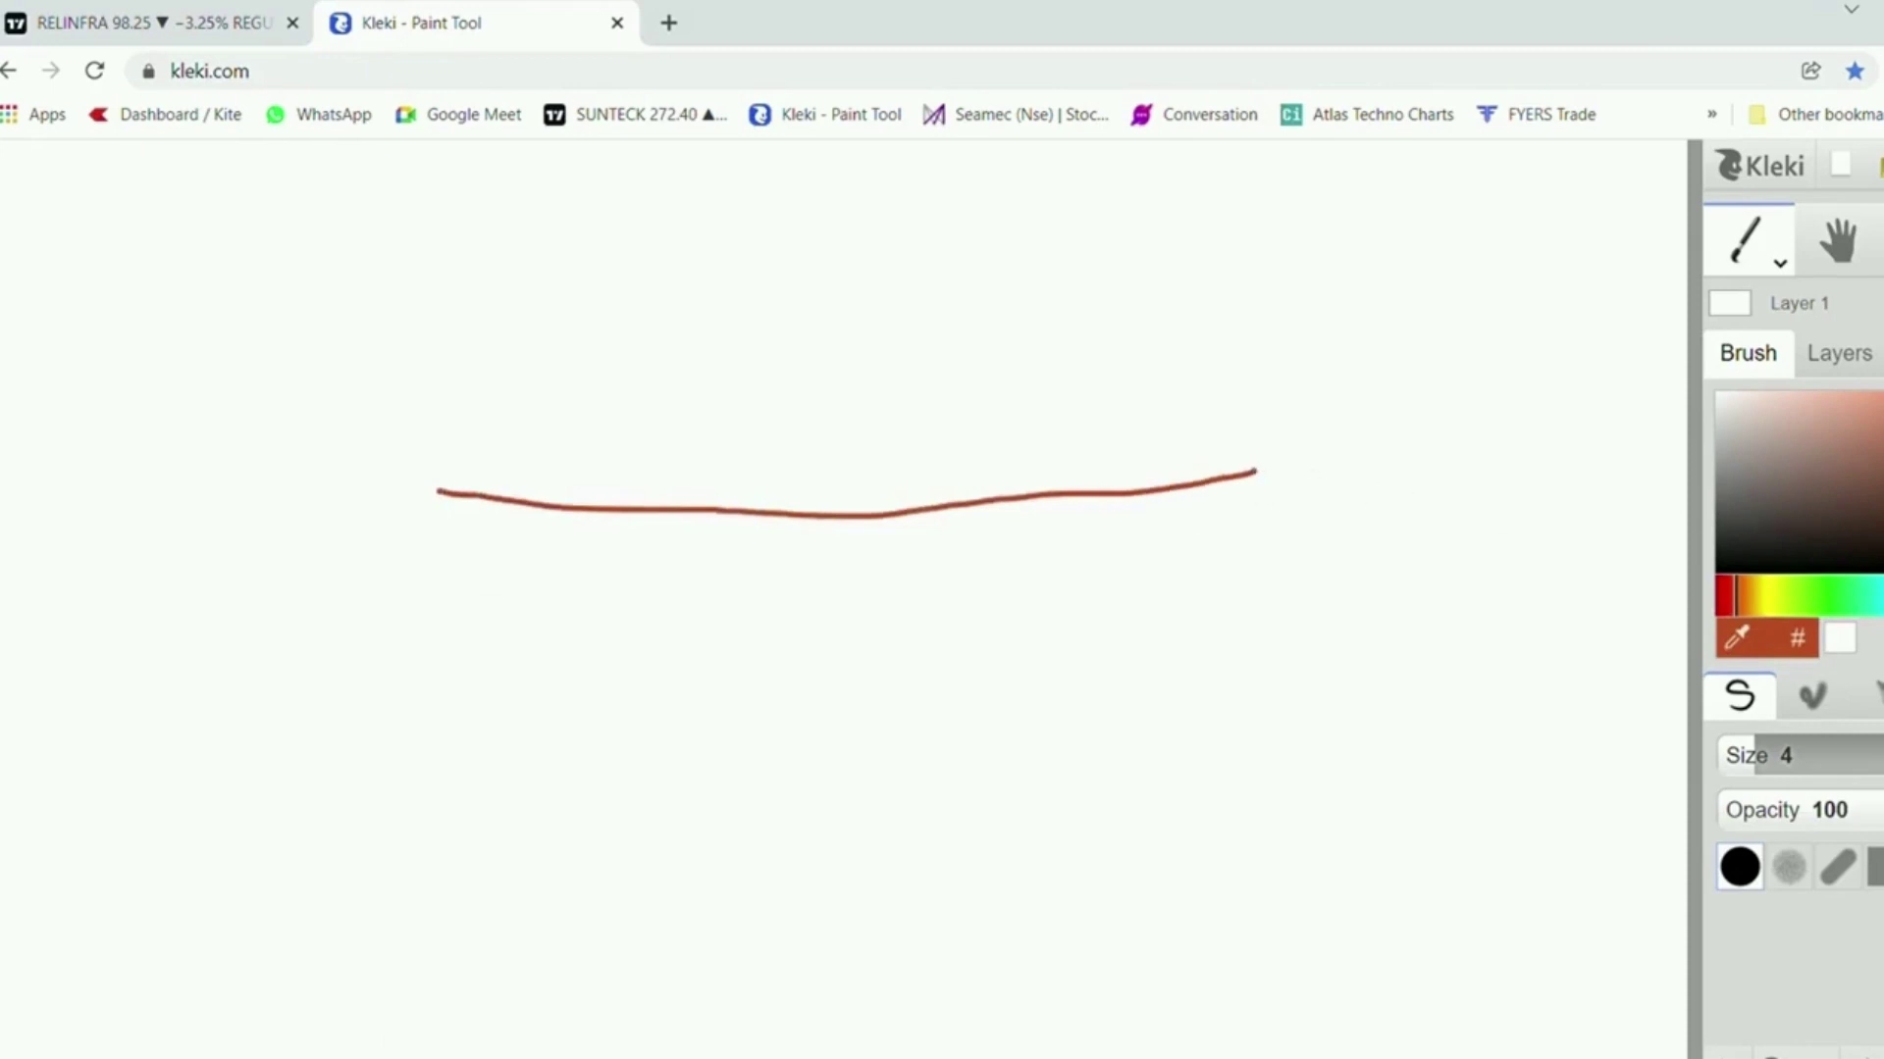
left_click_drag(1852, 605, 1839, 600)
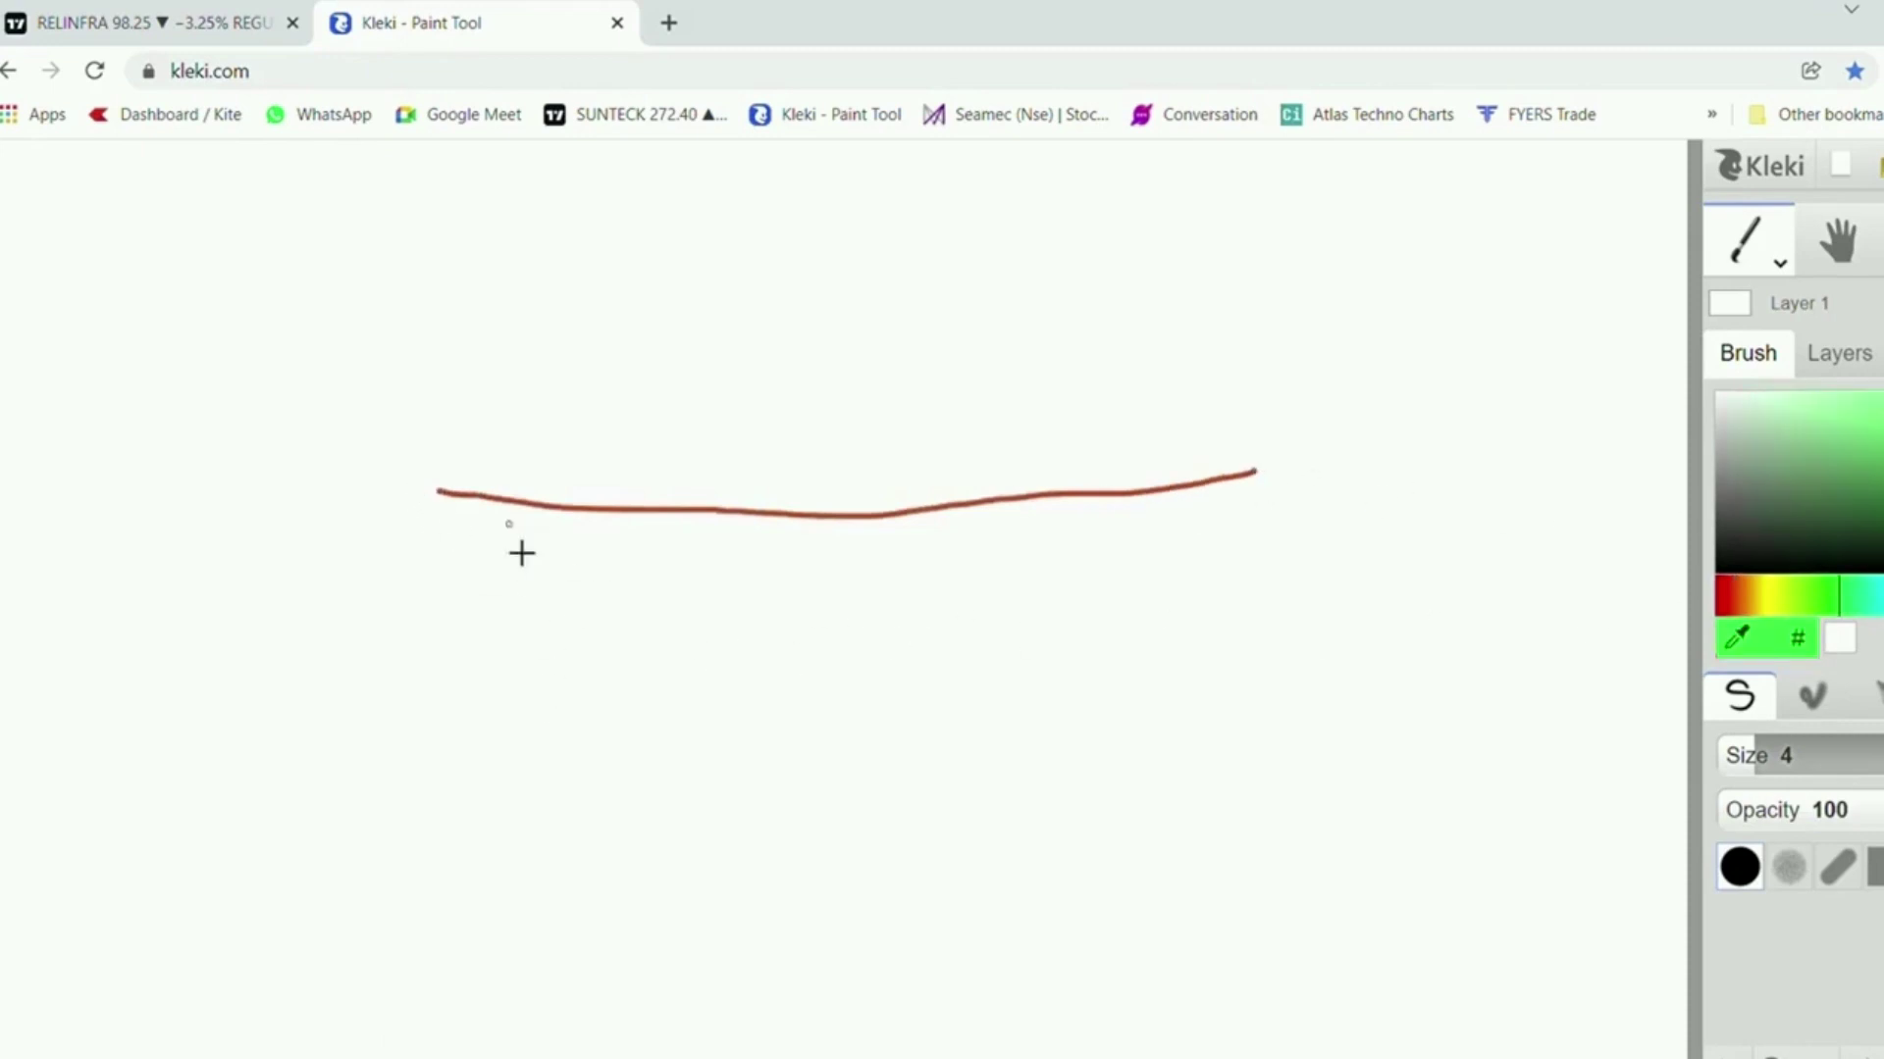
mouse_move(479, 756)
left_mouse_down()
mouse_move(842, 774)
mouse_move(1244, 739)
left_mouse_up()
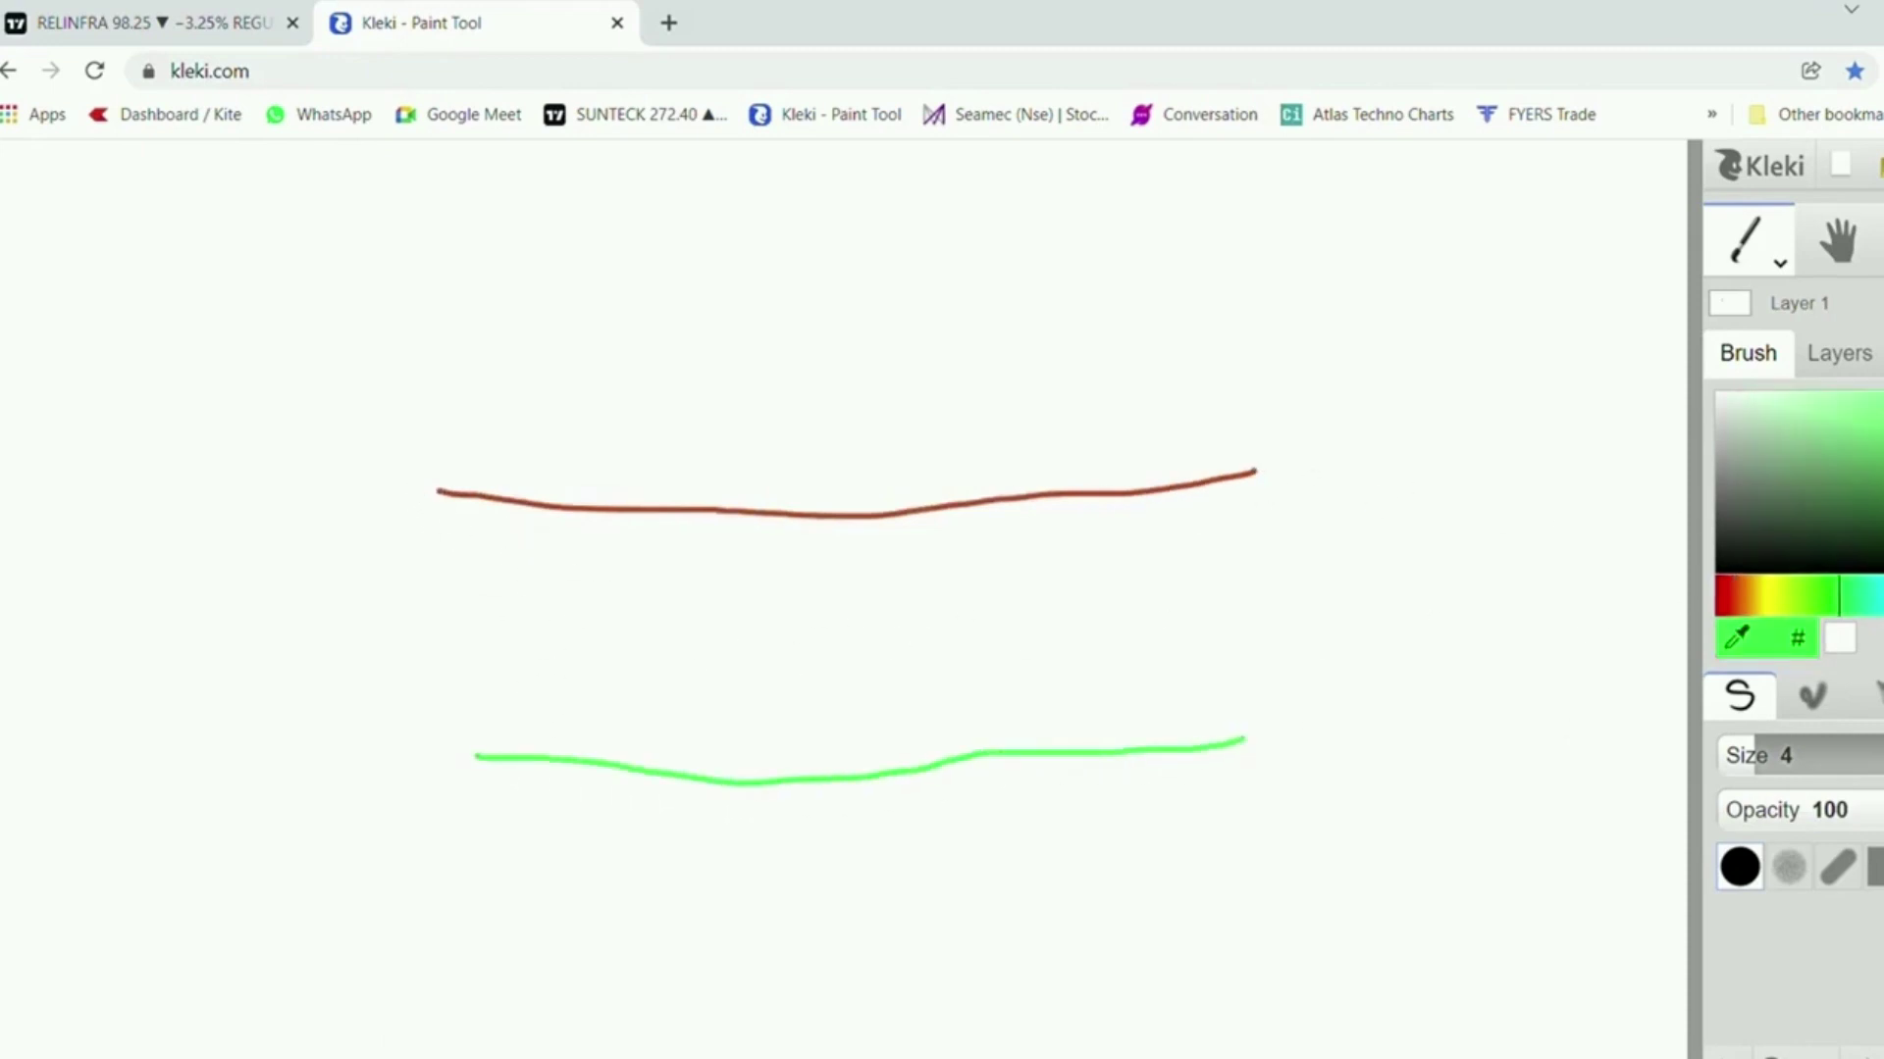
Sketch a dark blue path rising through the red-brown line and pulling back, add an arrow at the crossing, and handwrite "Break" and "Retest"
mouse_move(853, 631)
left_mouse_down()
mouse_move(963, 426)
mouse_move(1038, 484)
left_mouse_up()
left_click_drag(821, 478, 899, 520)
mouse_move(874, 497)
left_mouse_down()
mouse_move(898, 516)
mouse_move(851, 518)
left_mouse_up()
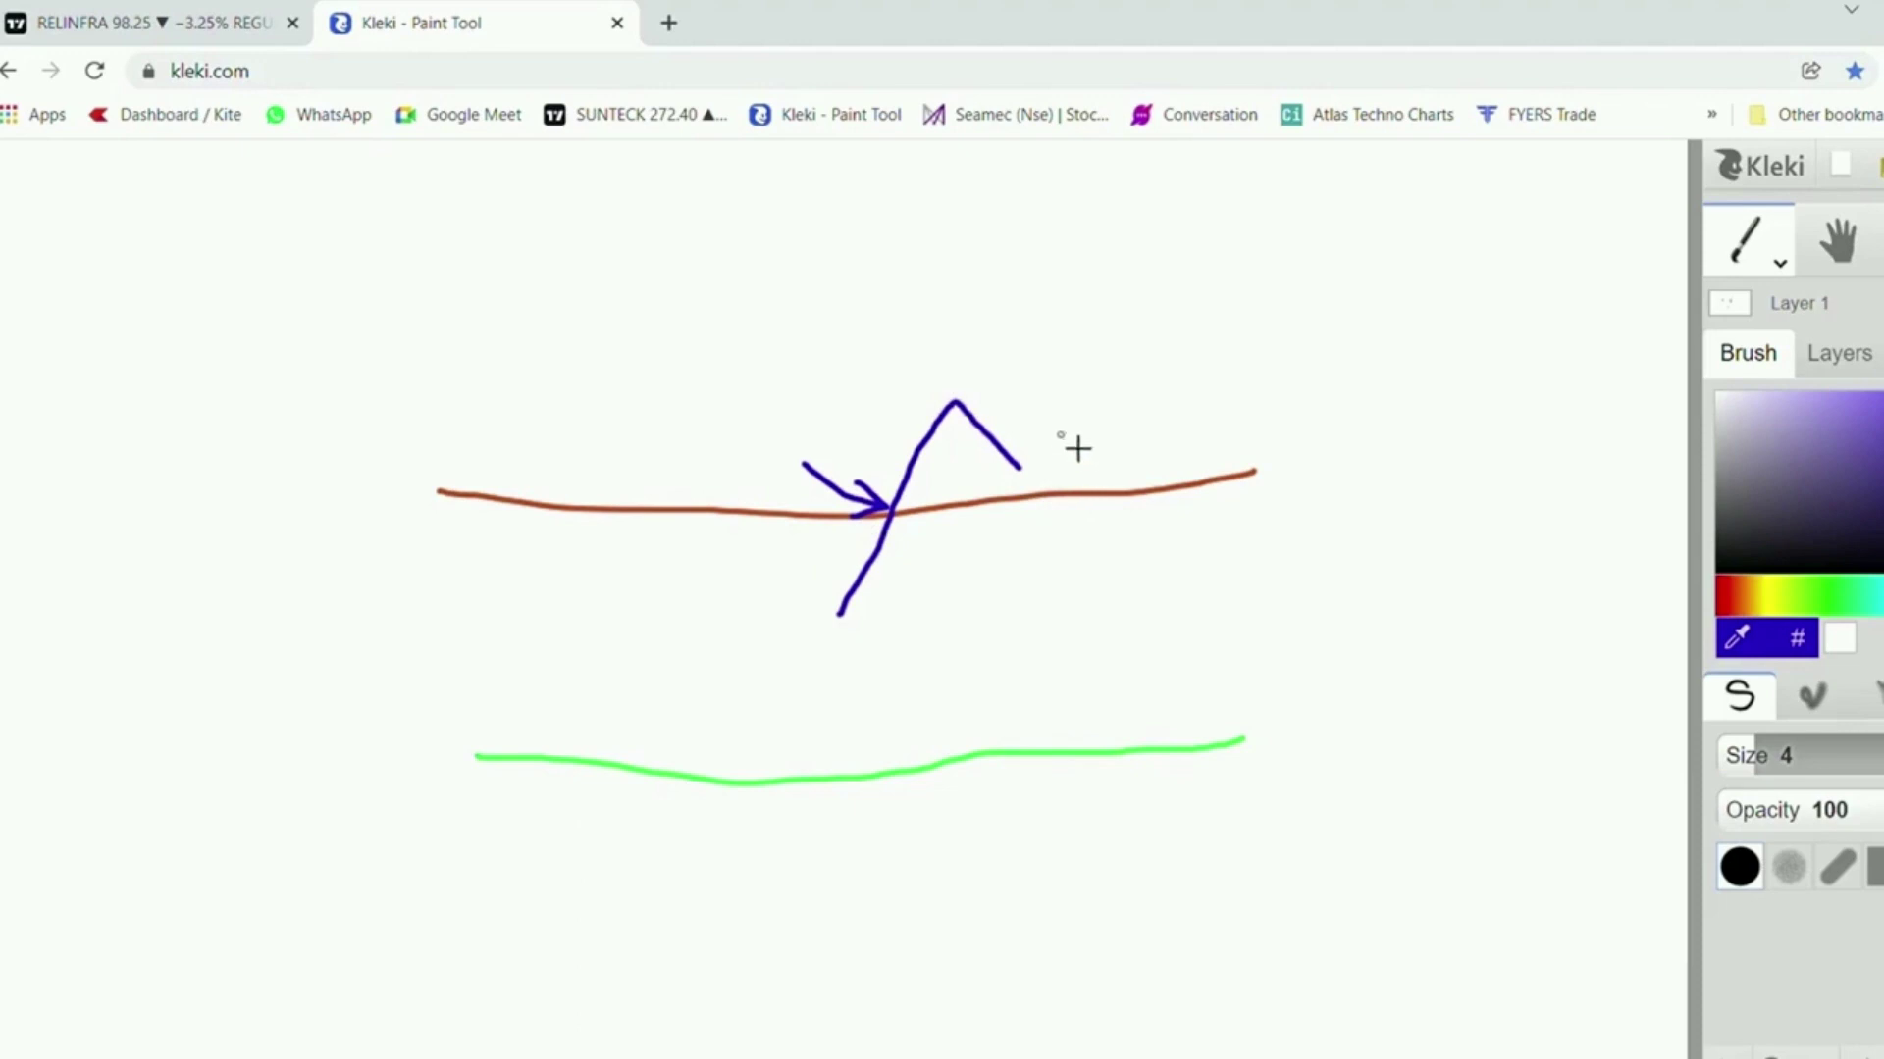
mouse_move(1076, 447)
left_mouse_down()
mouse_move(1139, 416)
mouse_move(1168, 438)
mouse_move(1227, 399)
mouse_move(1261, 429)
left_mouse_up()
mouse_move(733, 468)
left_mouse_down()
mouse_move(903, 396)
mouse_move(922, 425)
left_mouse_up()
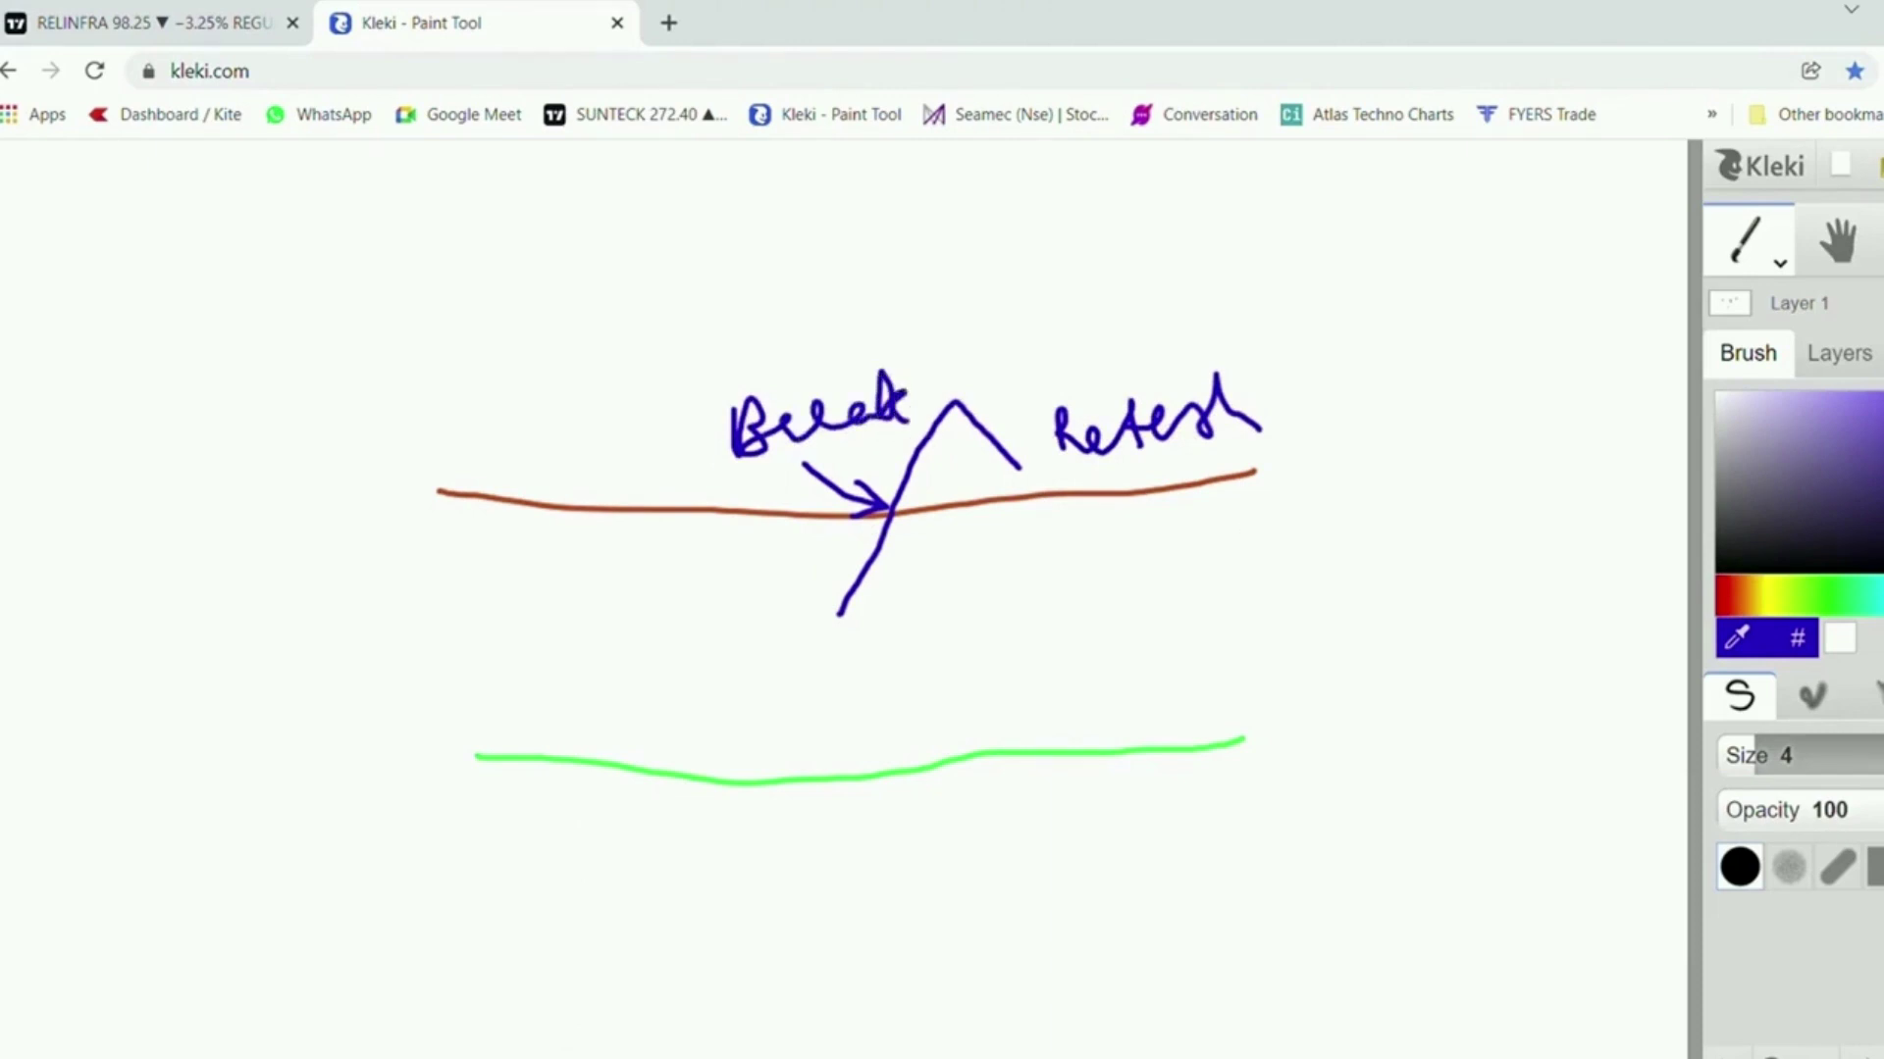
Sketch a purple path falling through the green line and turning back up to it, with arrowheads marking the break and the retest
left_click(1876, 594)
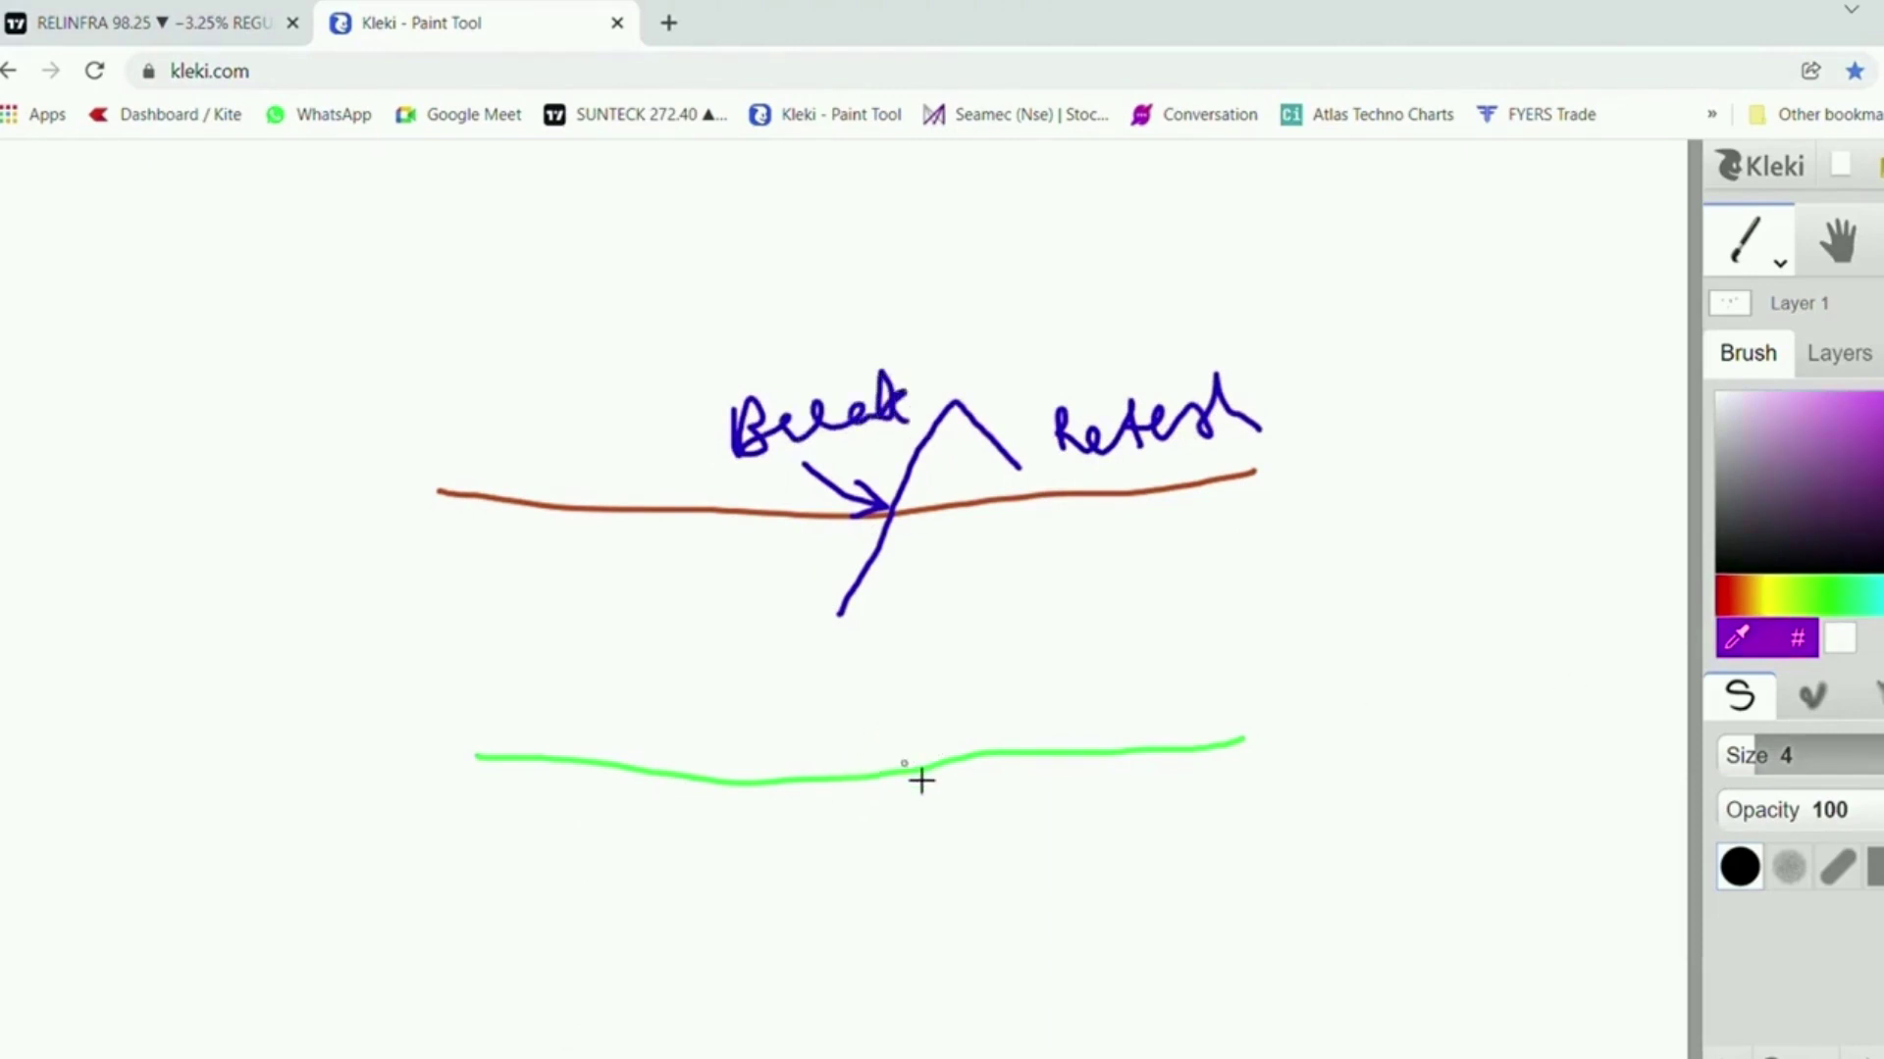
mouse_move(903, 782)
left_mouse_down()
mouse_move(938, 723)
mouse_move(1026, 845)
mouse_move(946, 828)
mouse_move(1034, 845)
mouse_move(1055, 786)
left_mouse_up()
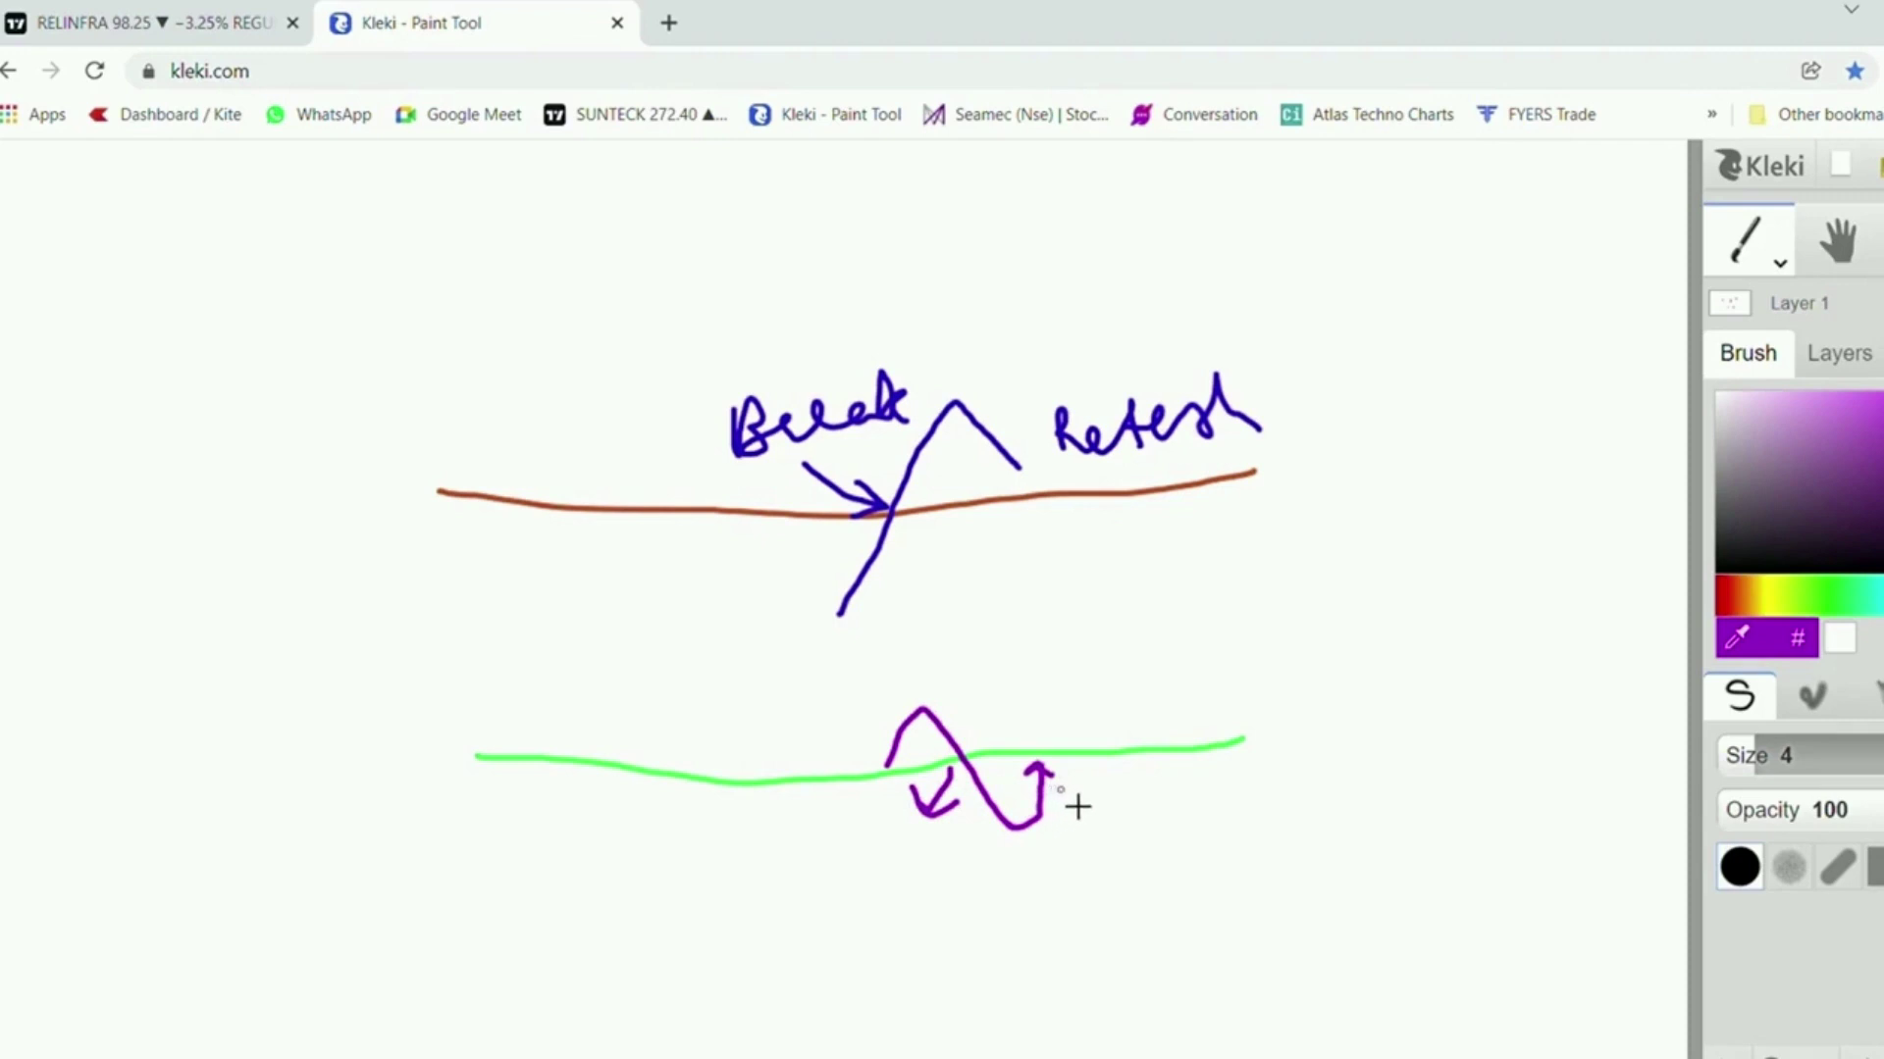
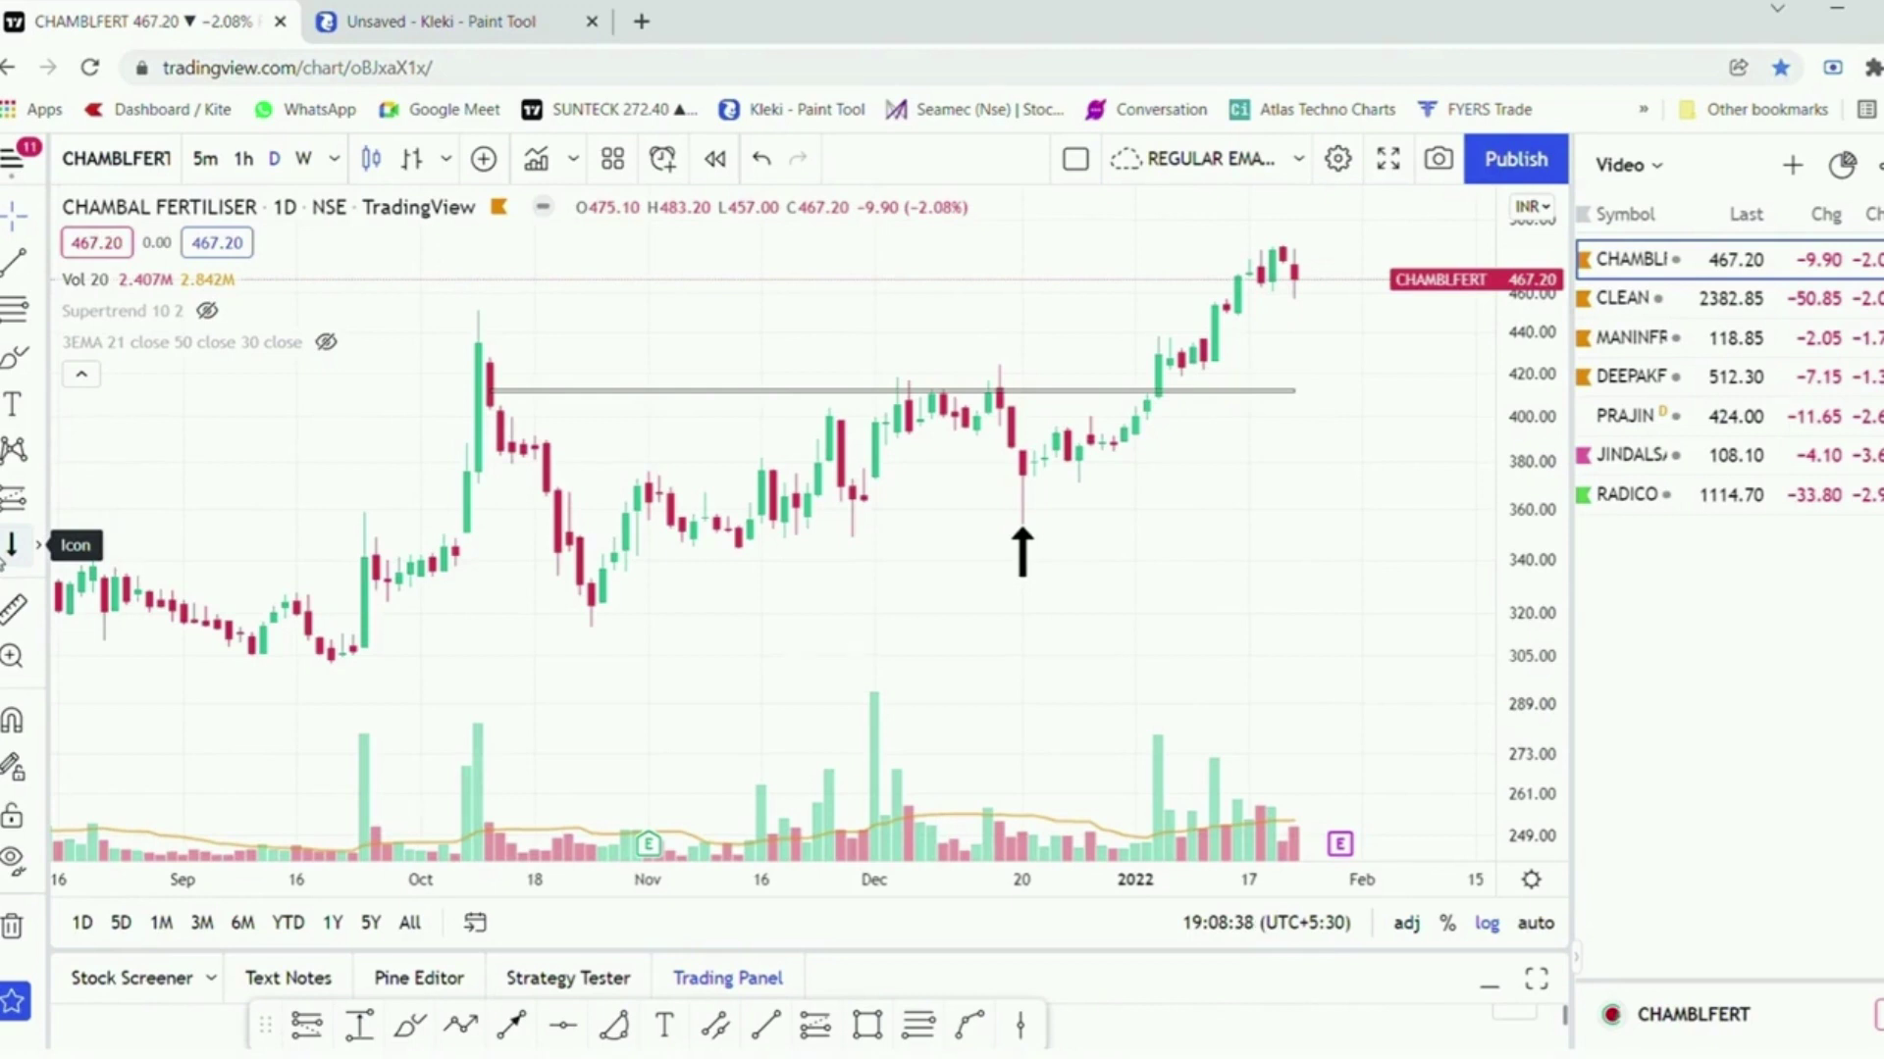
On the TradingView CHAMBLFERT chart, place green down arrows above the tall volume bars of early October, 16 November, 1 December and early January
left_click(12, 545)
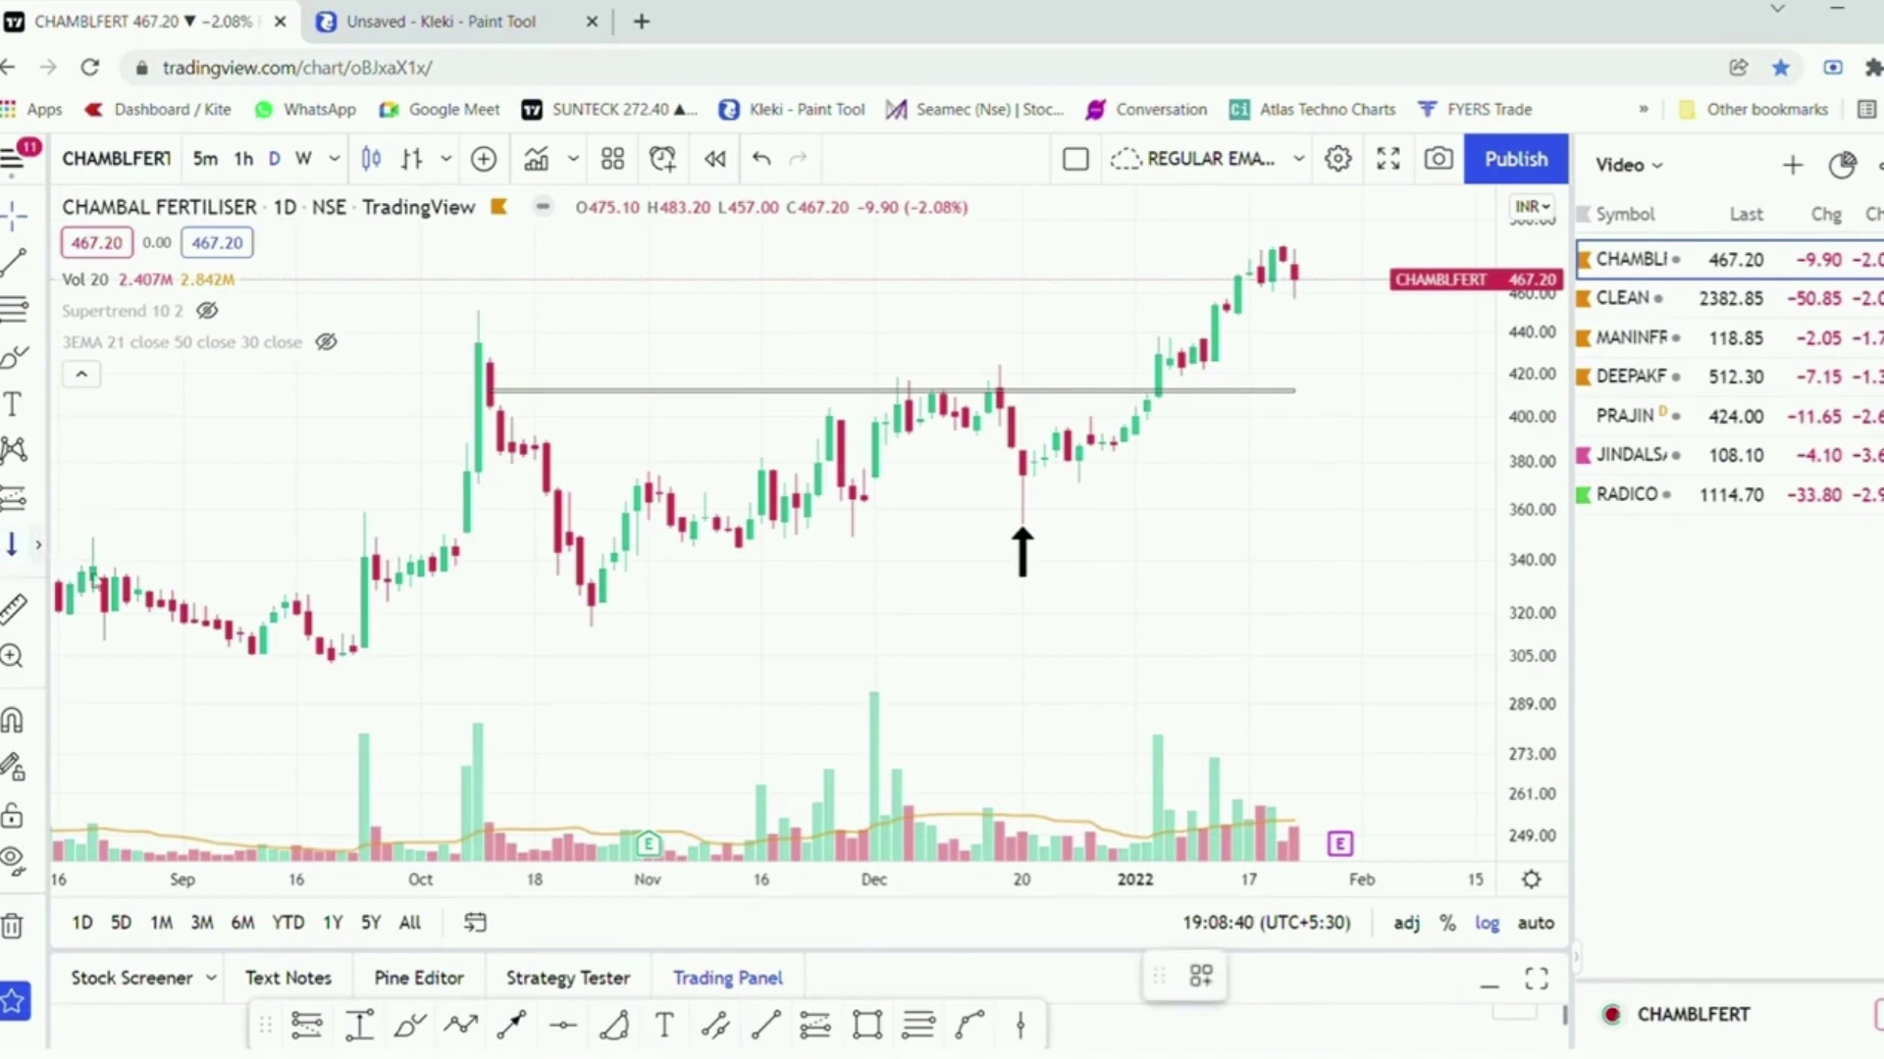
left_click(469, 689)
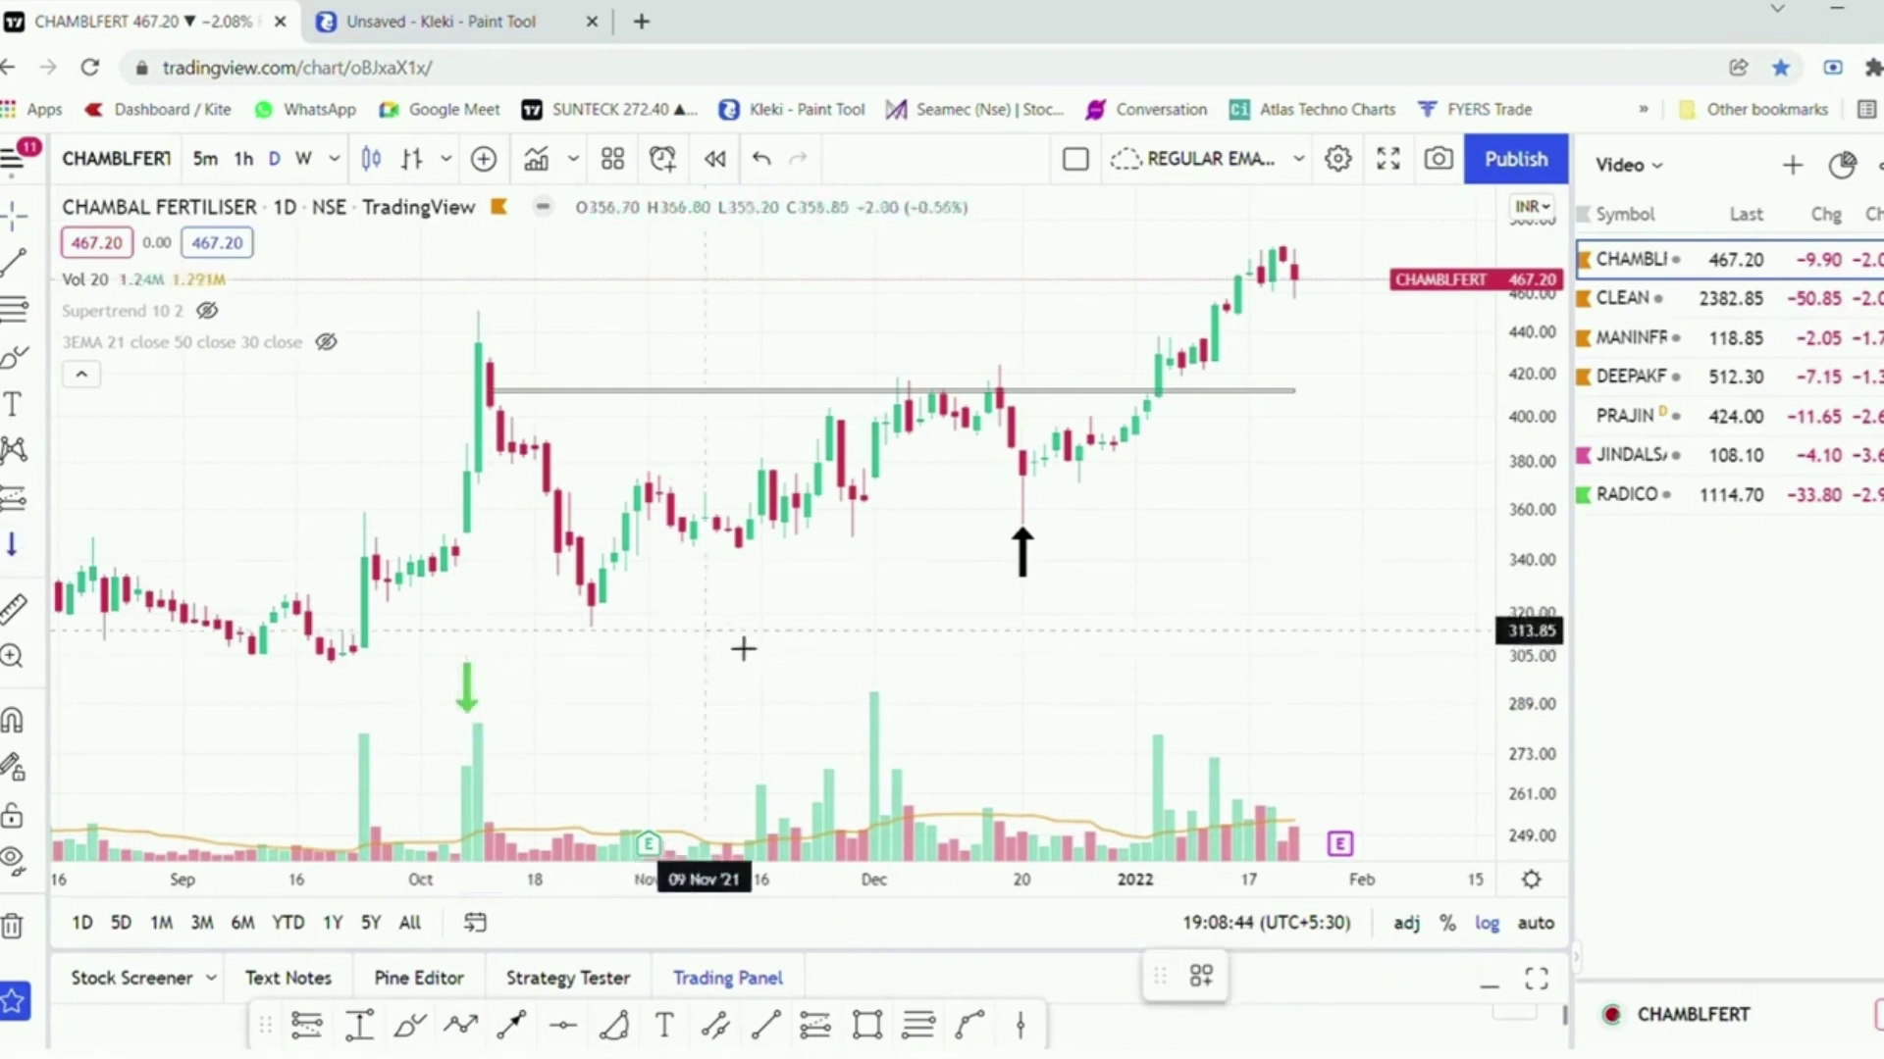
left_click(762, 753)
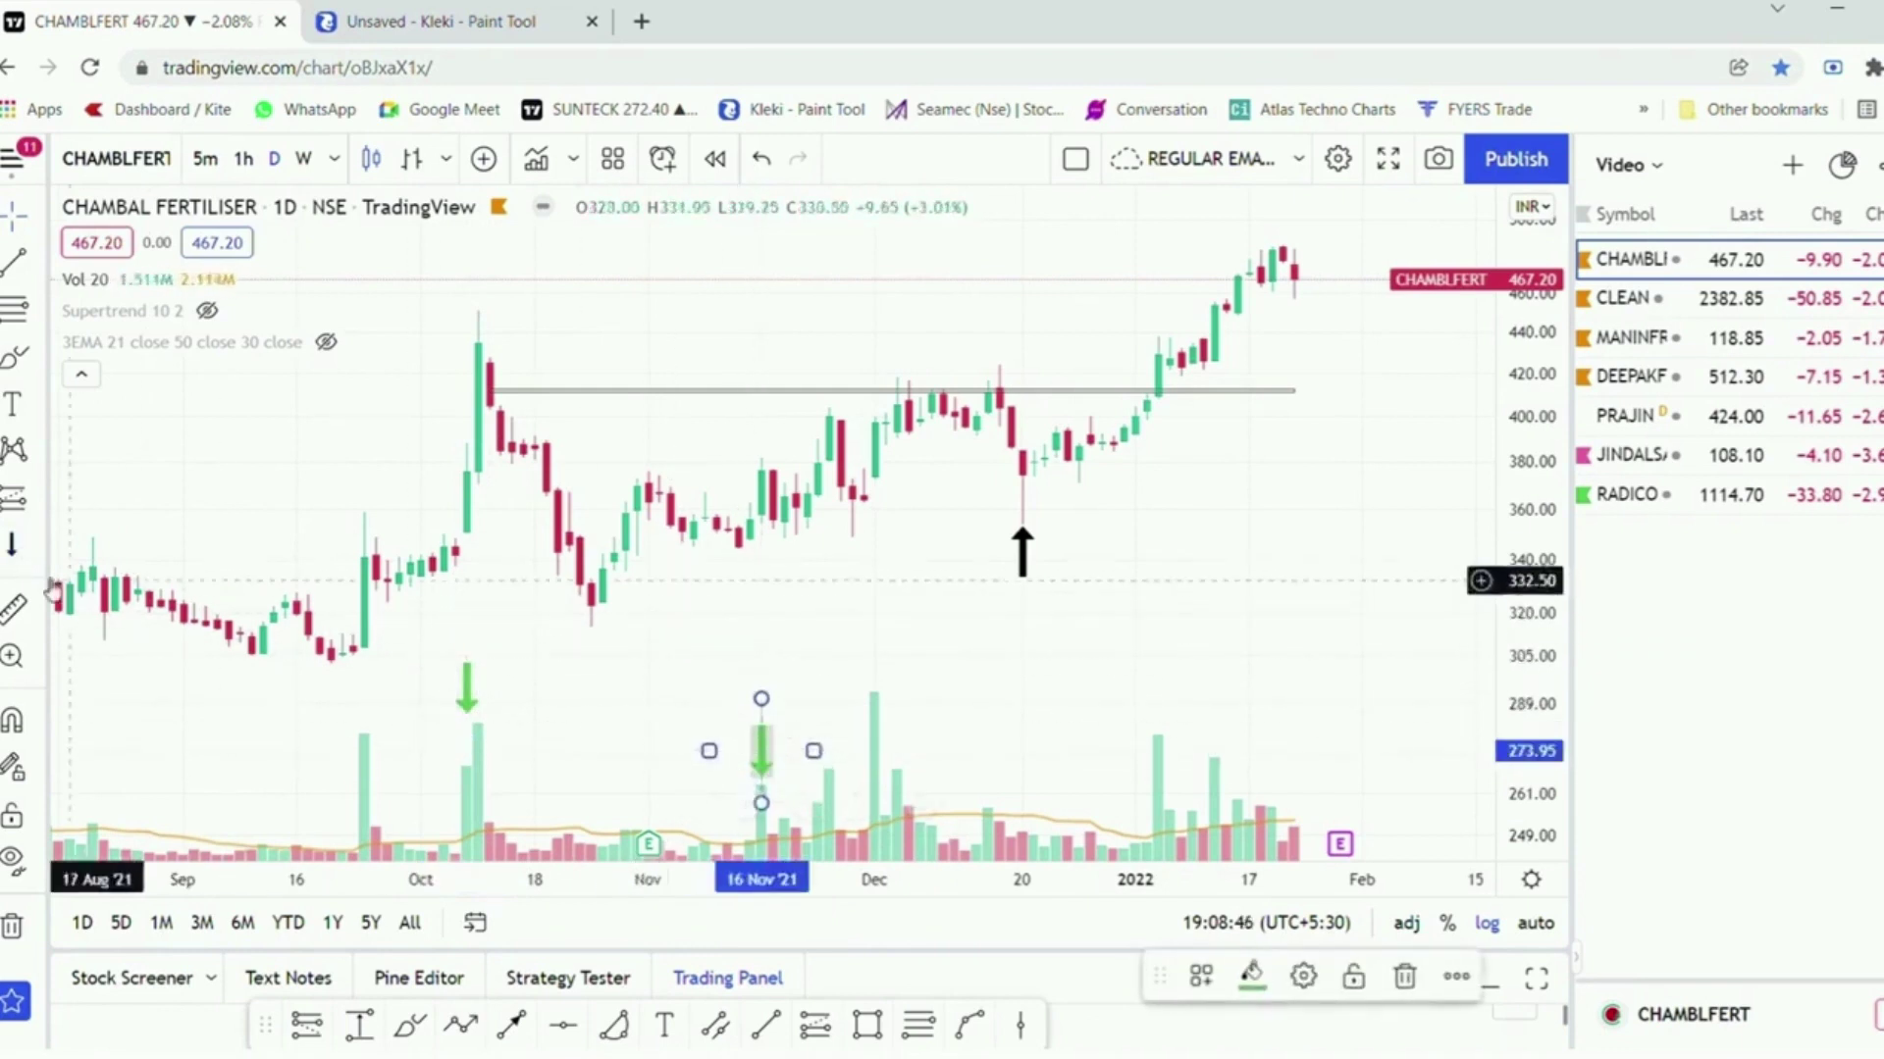
left_click(874, 661)
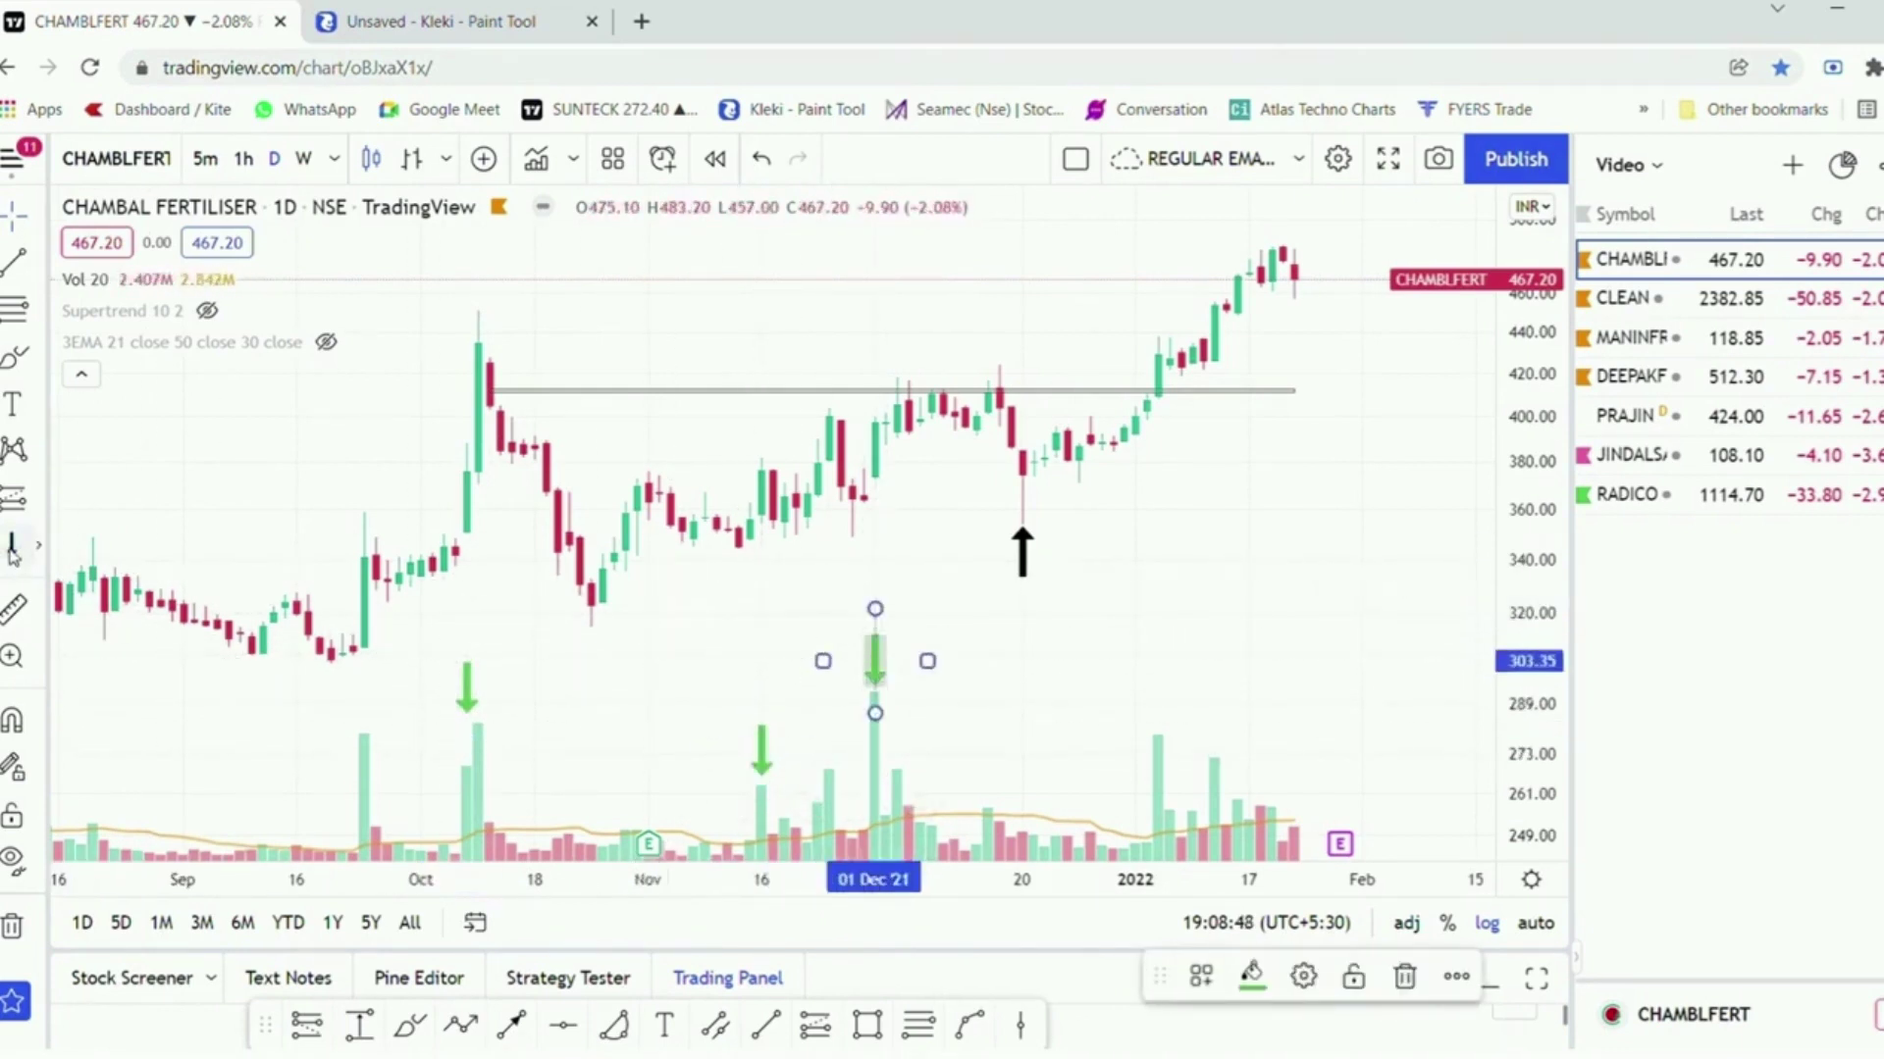
left_click(1145, 707)
Add two more green down arrows above the volume bars of 2 December 2021 and 12 January 2022
left_click(12, 542)
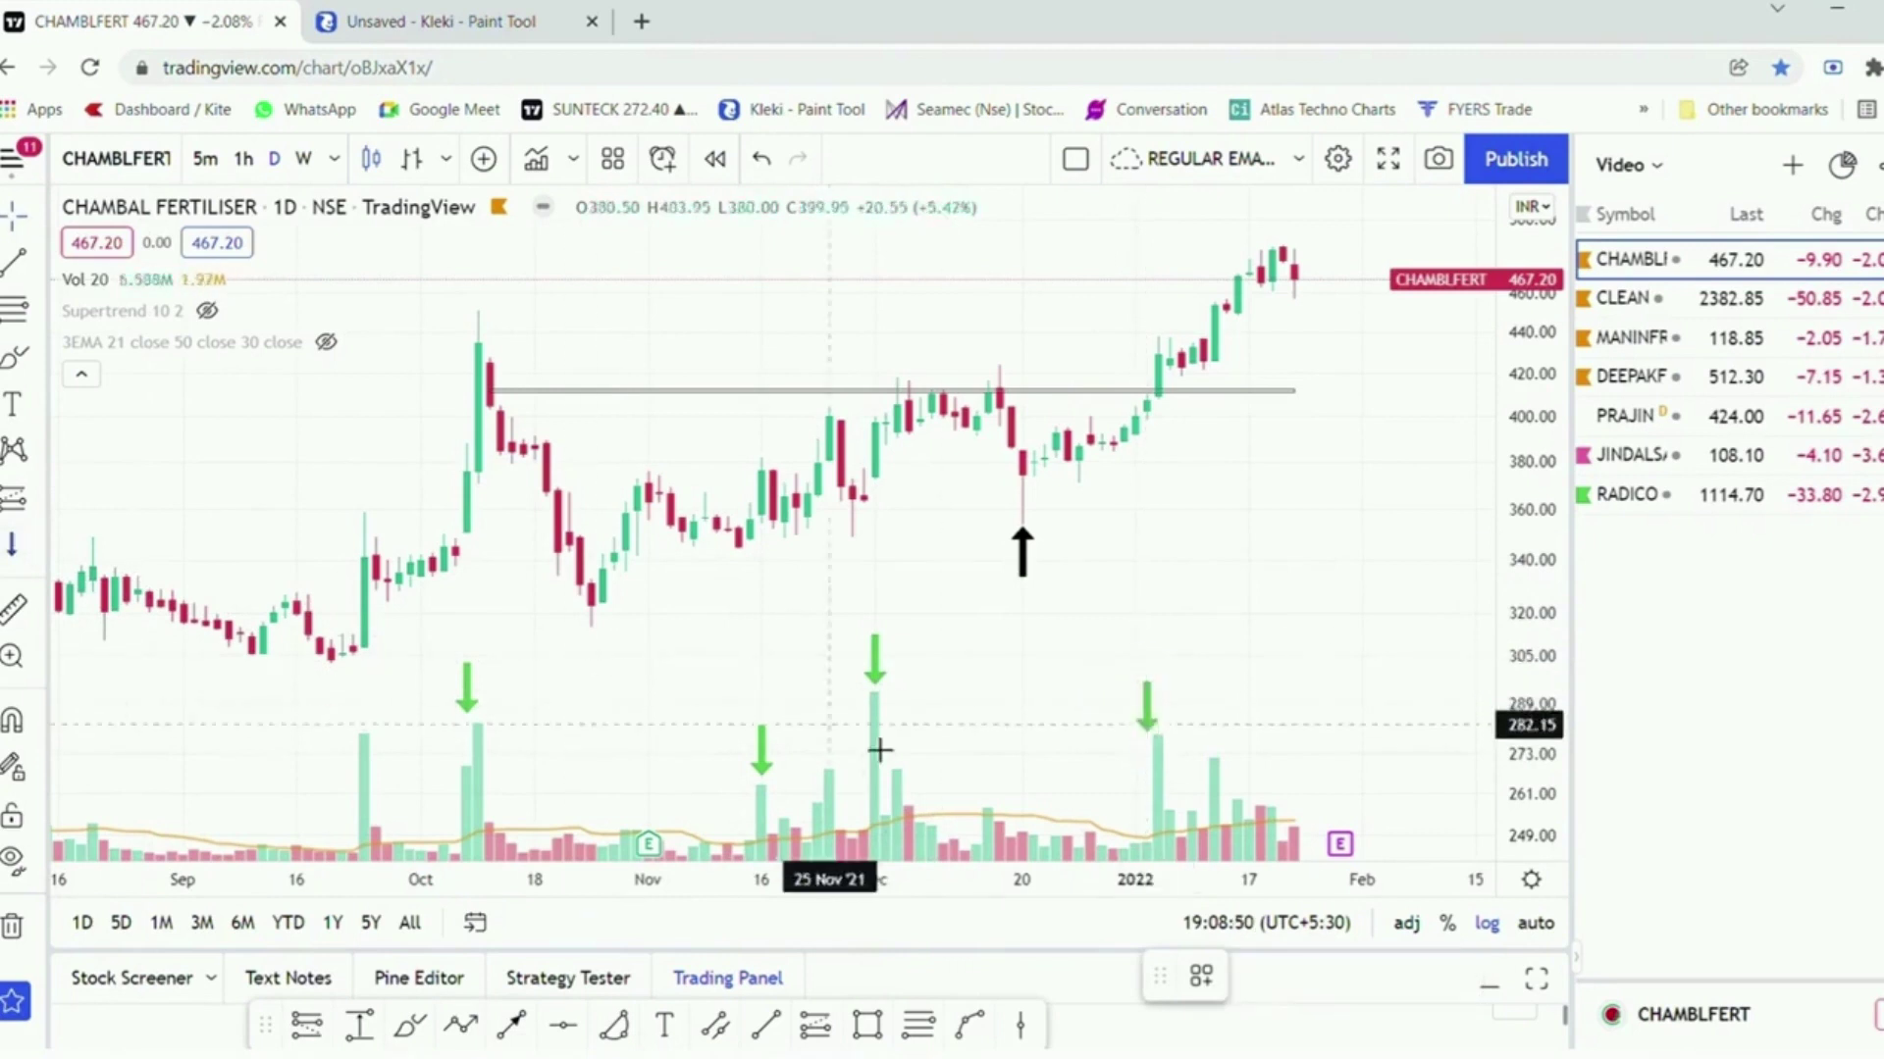
left_click(887, 731)
left_click(11, 542)
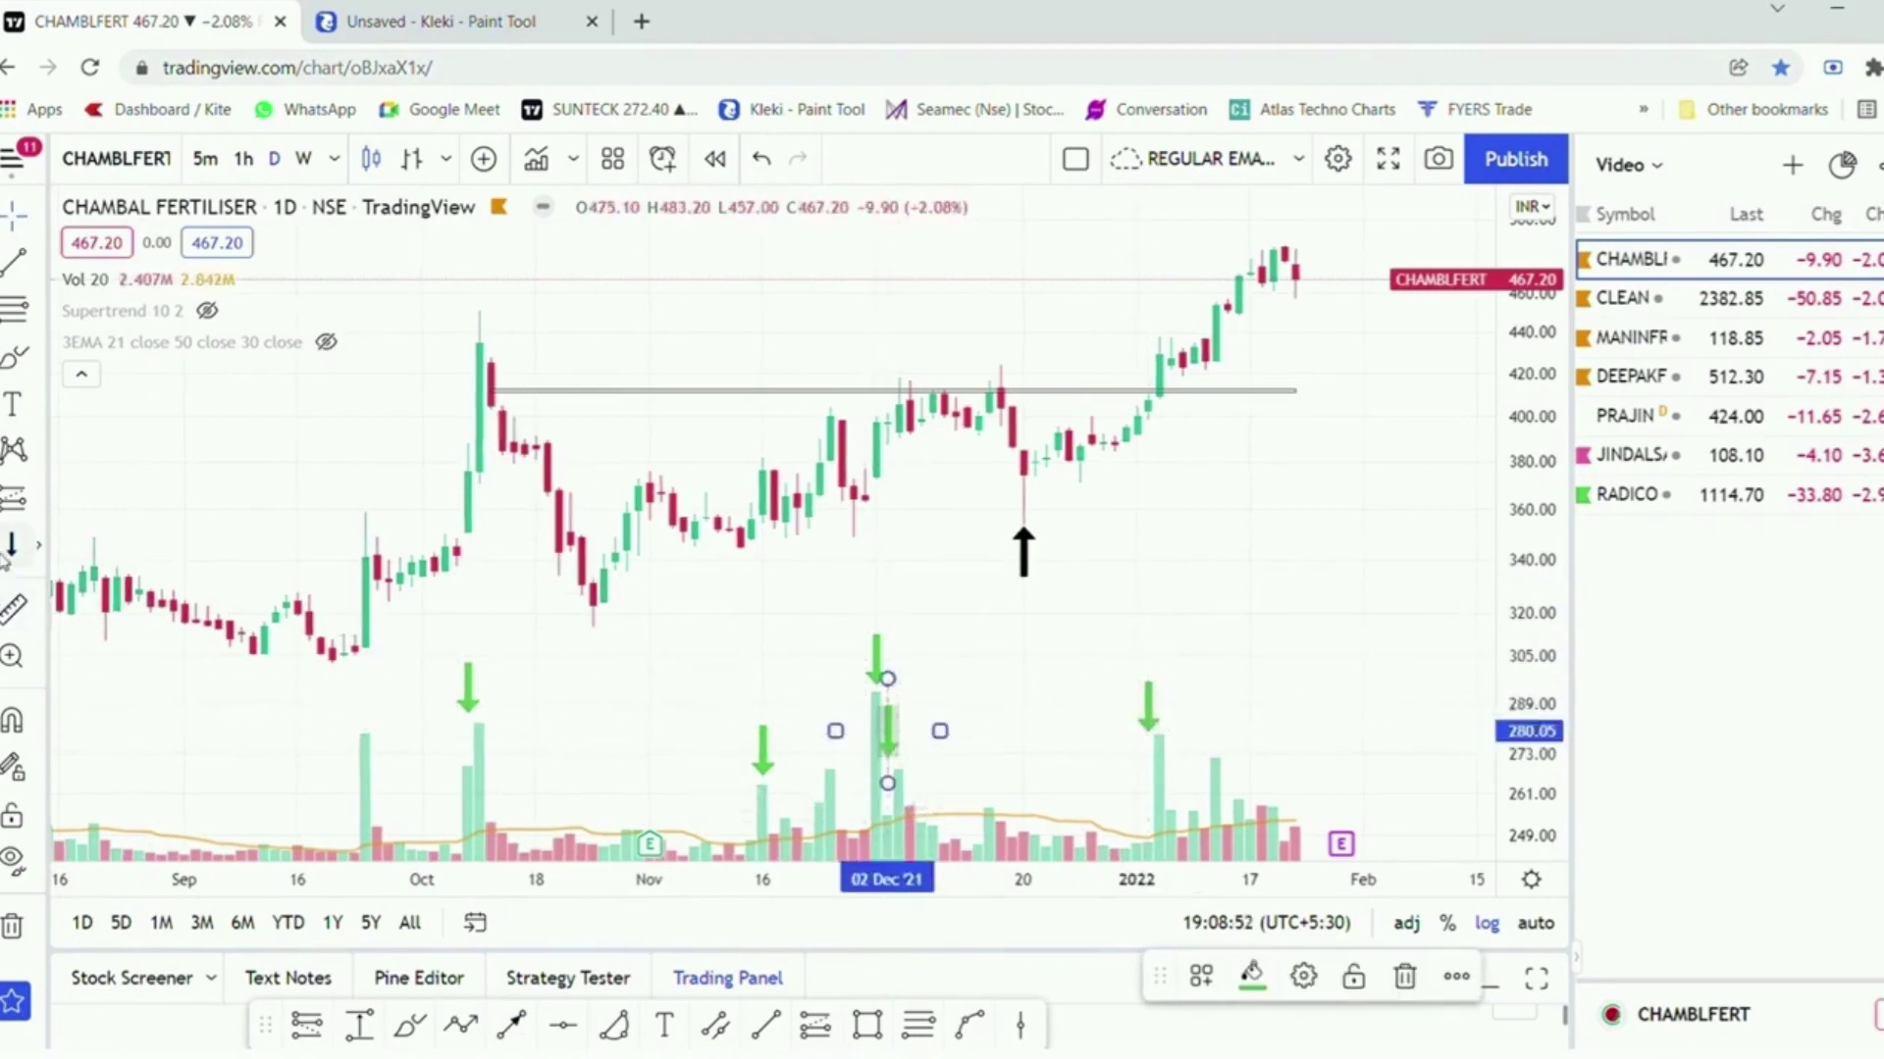
left_click(1205, 730)
left_click_drag(1220, 731, 1230, 723)
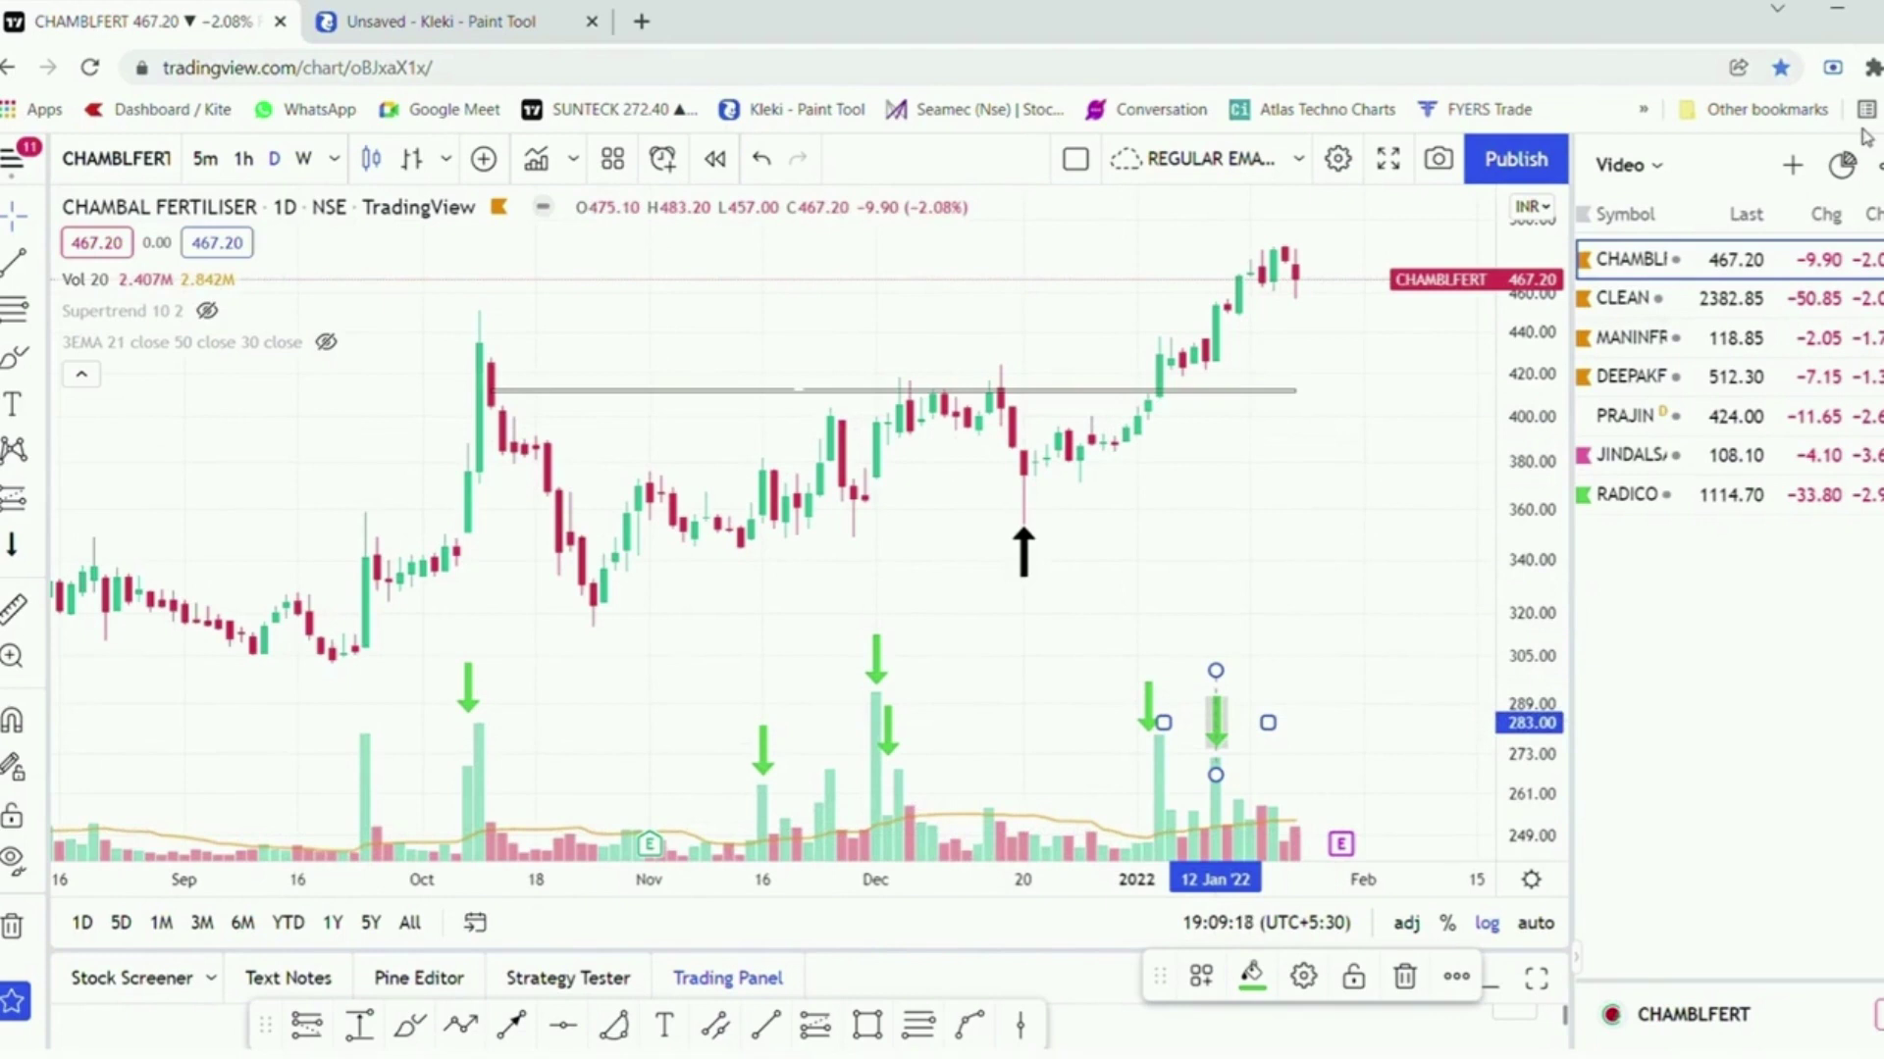
Open the MANINFRA chart and draw an arrow above the shrinking volume bars from mid-November to about 20 December
left_click(1730, 341)
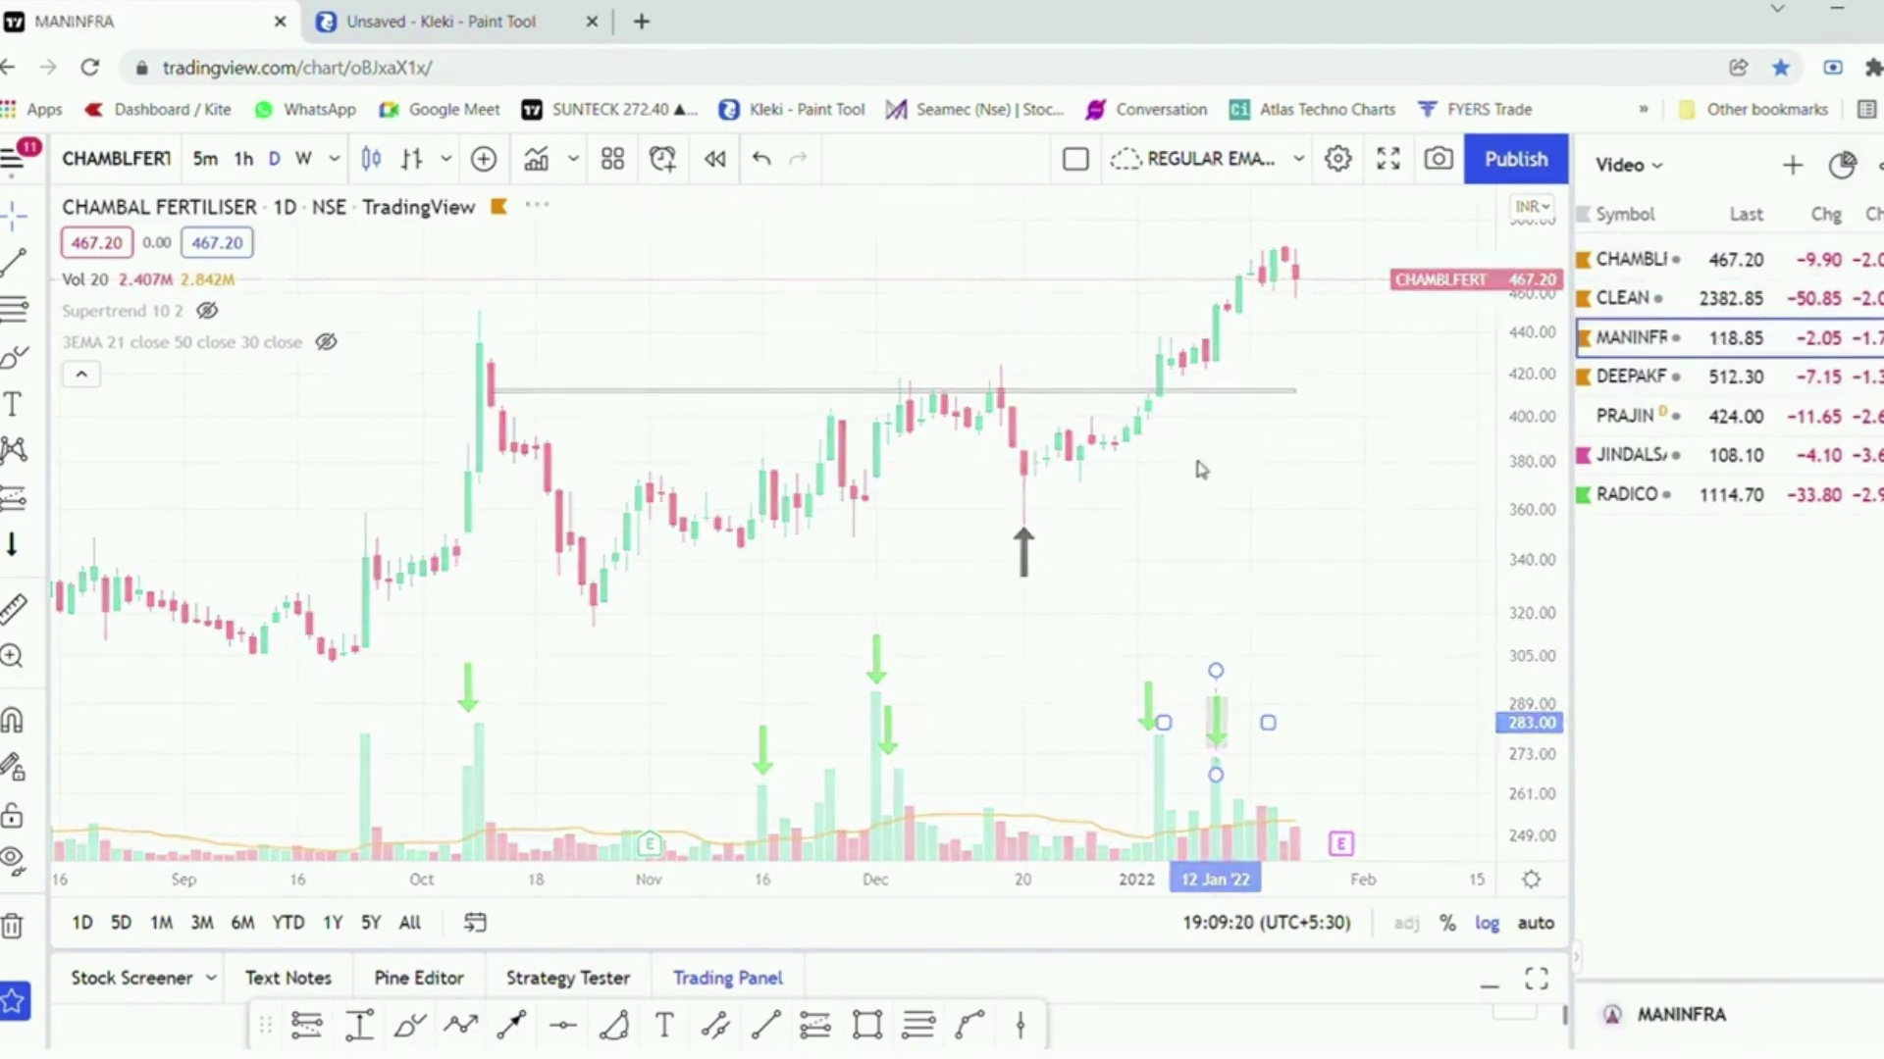
left_click_drag(529, 654, 546, 565)
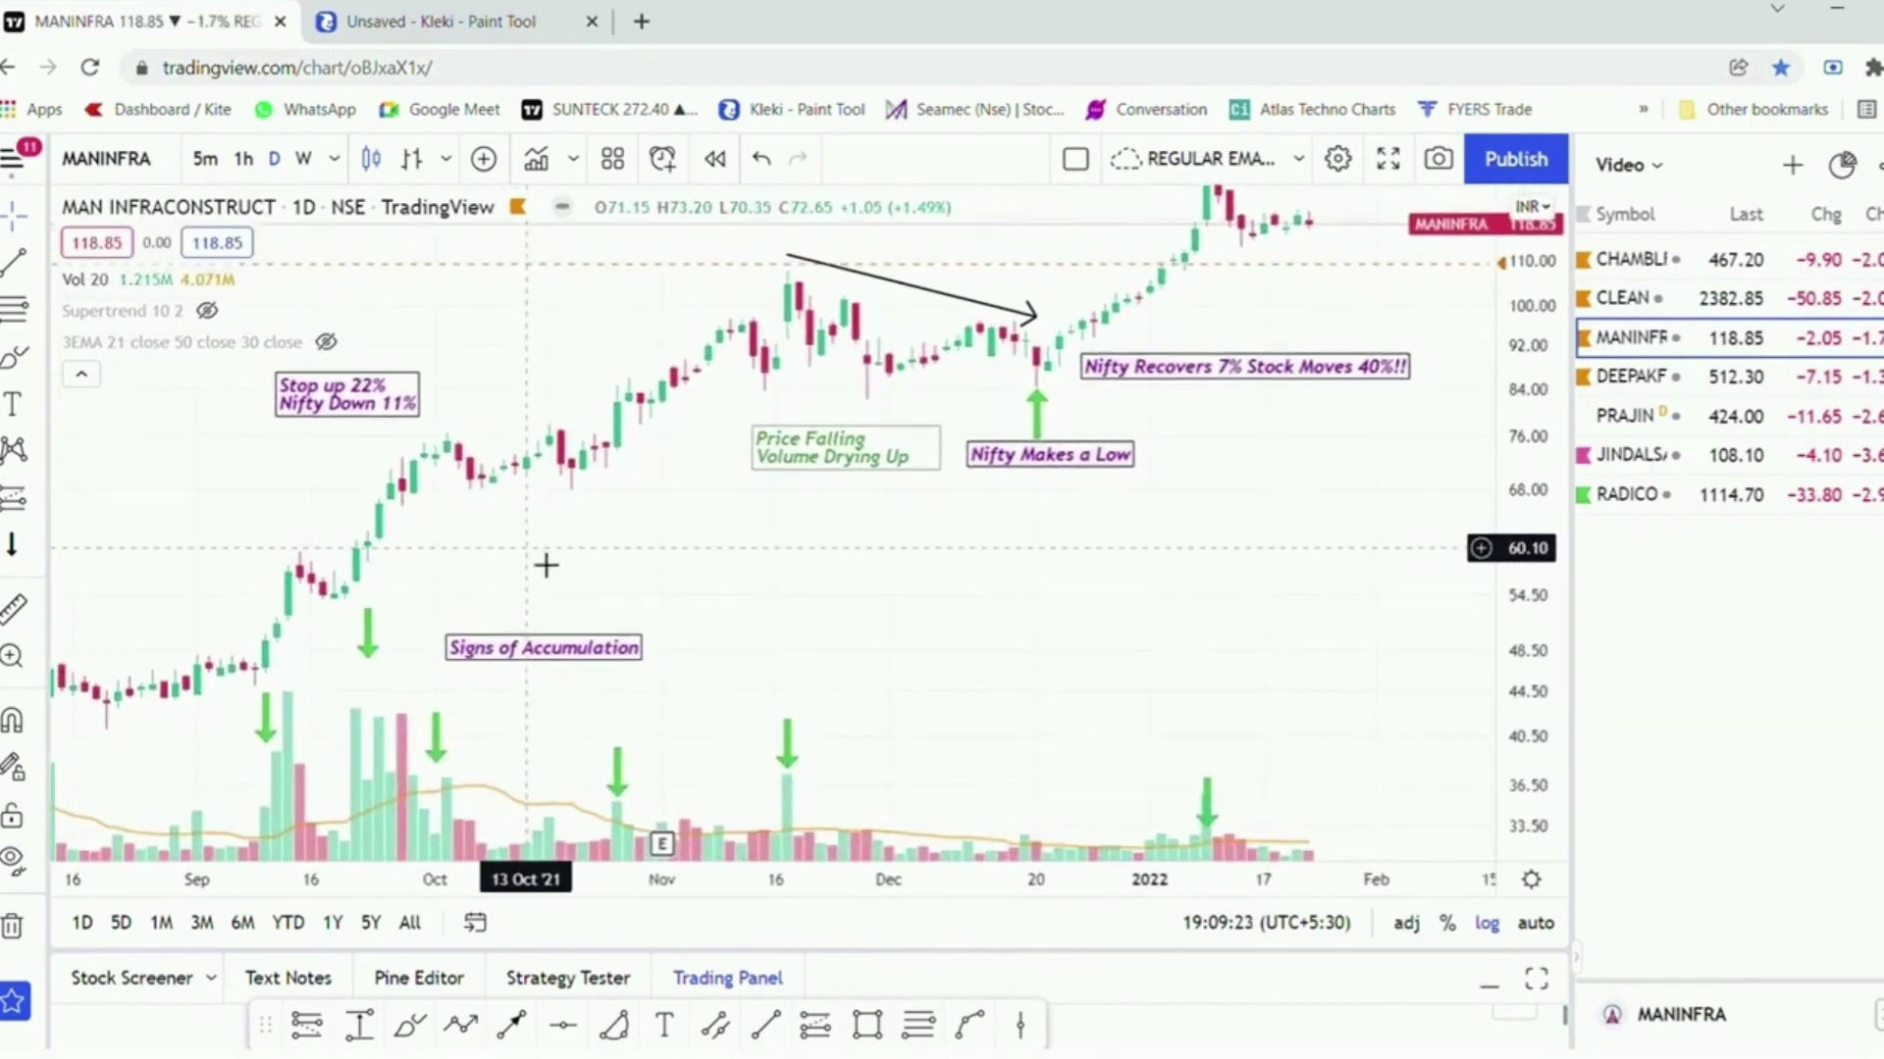
left_click_drag(1144, 609, 1115, 615)
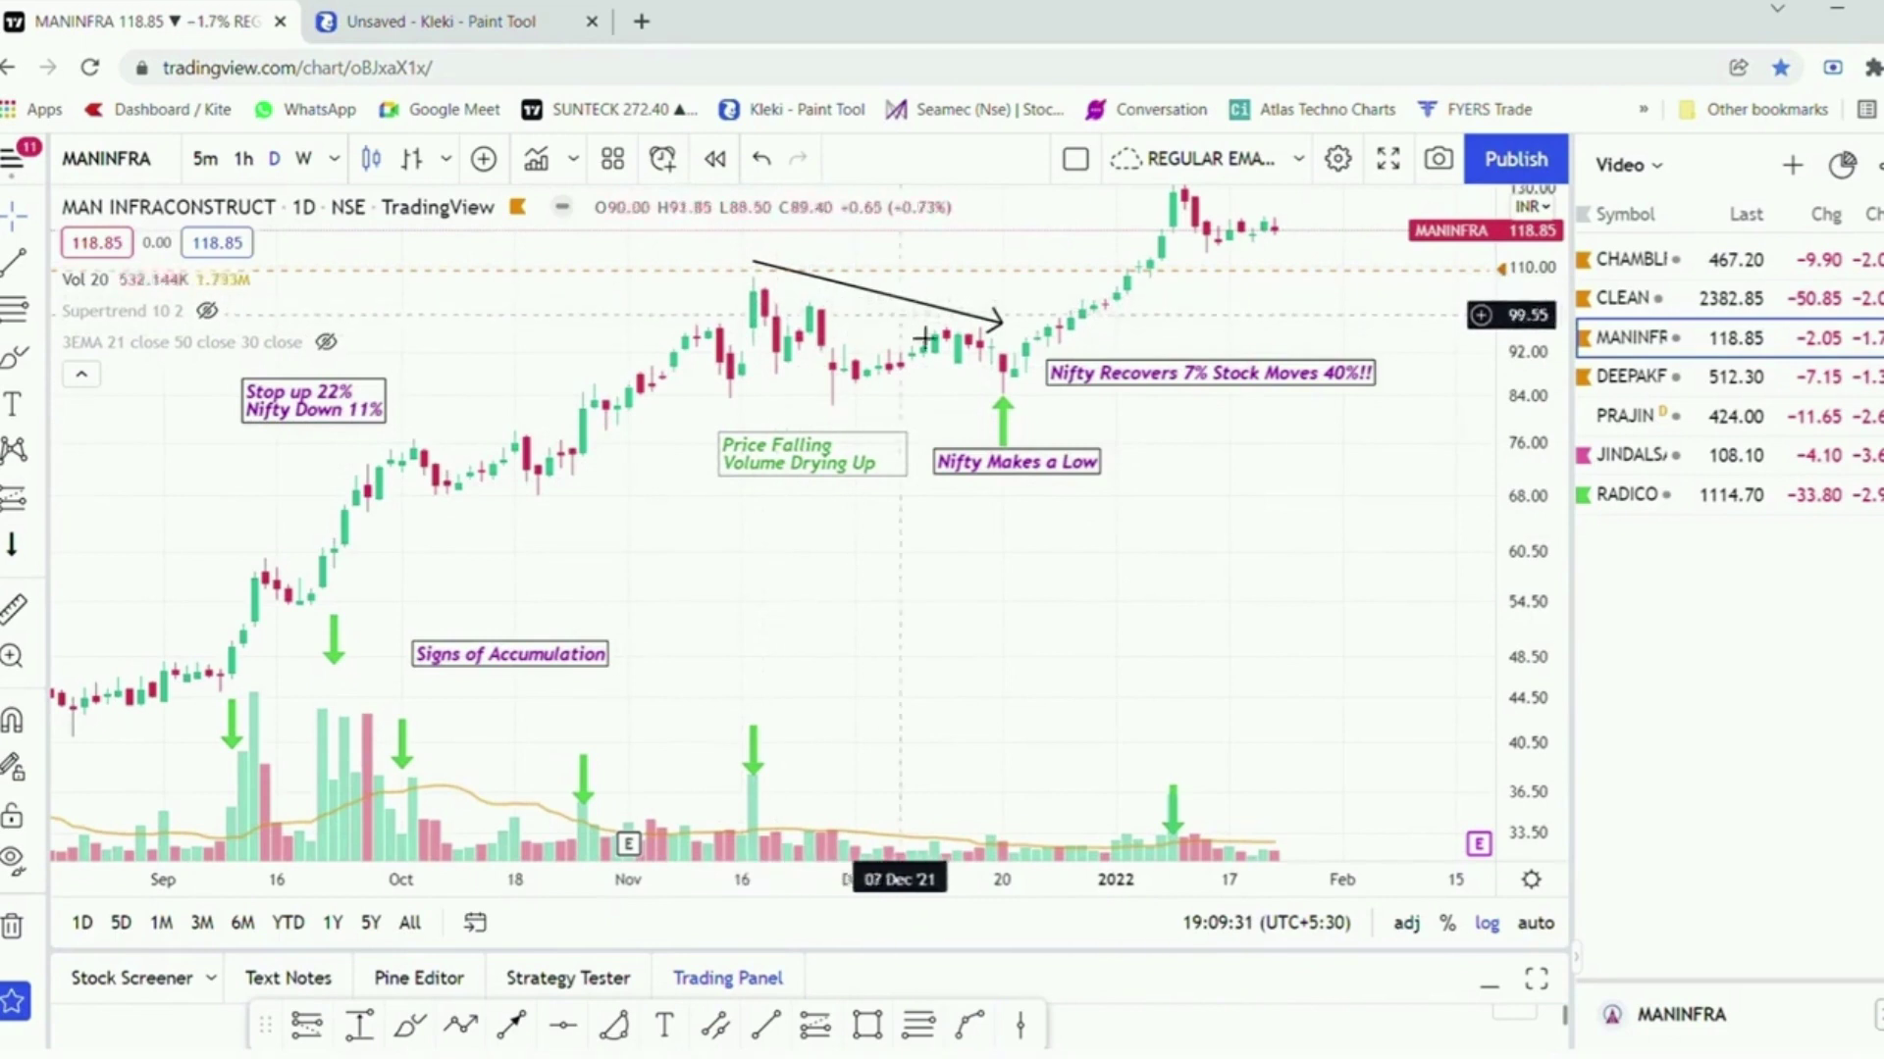
left_click(511, 1025)
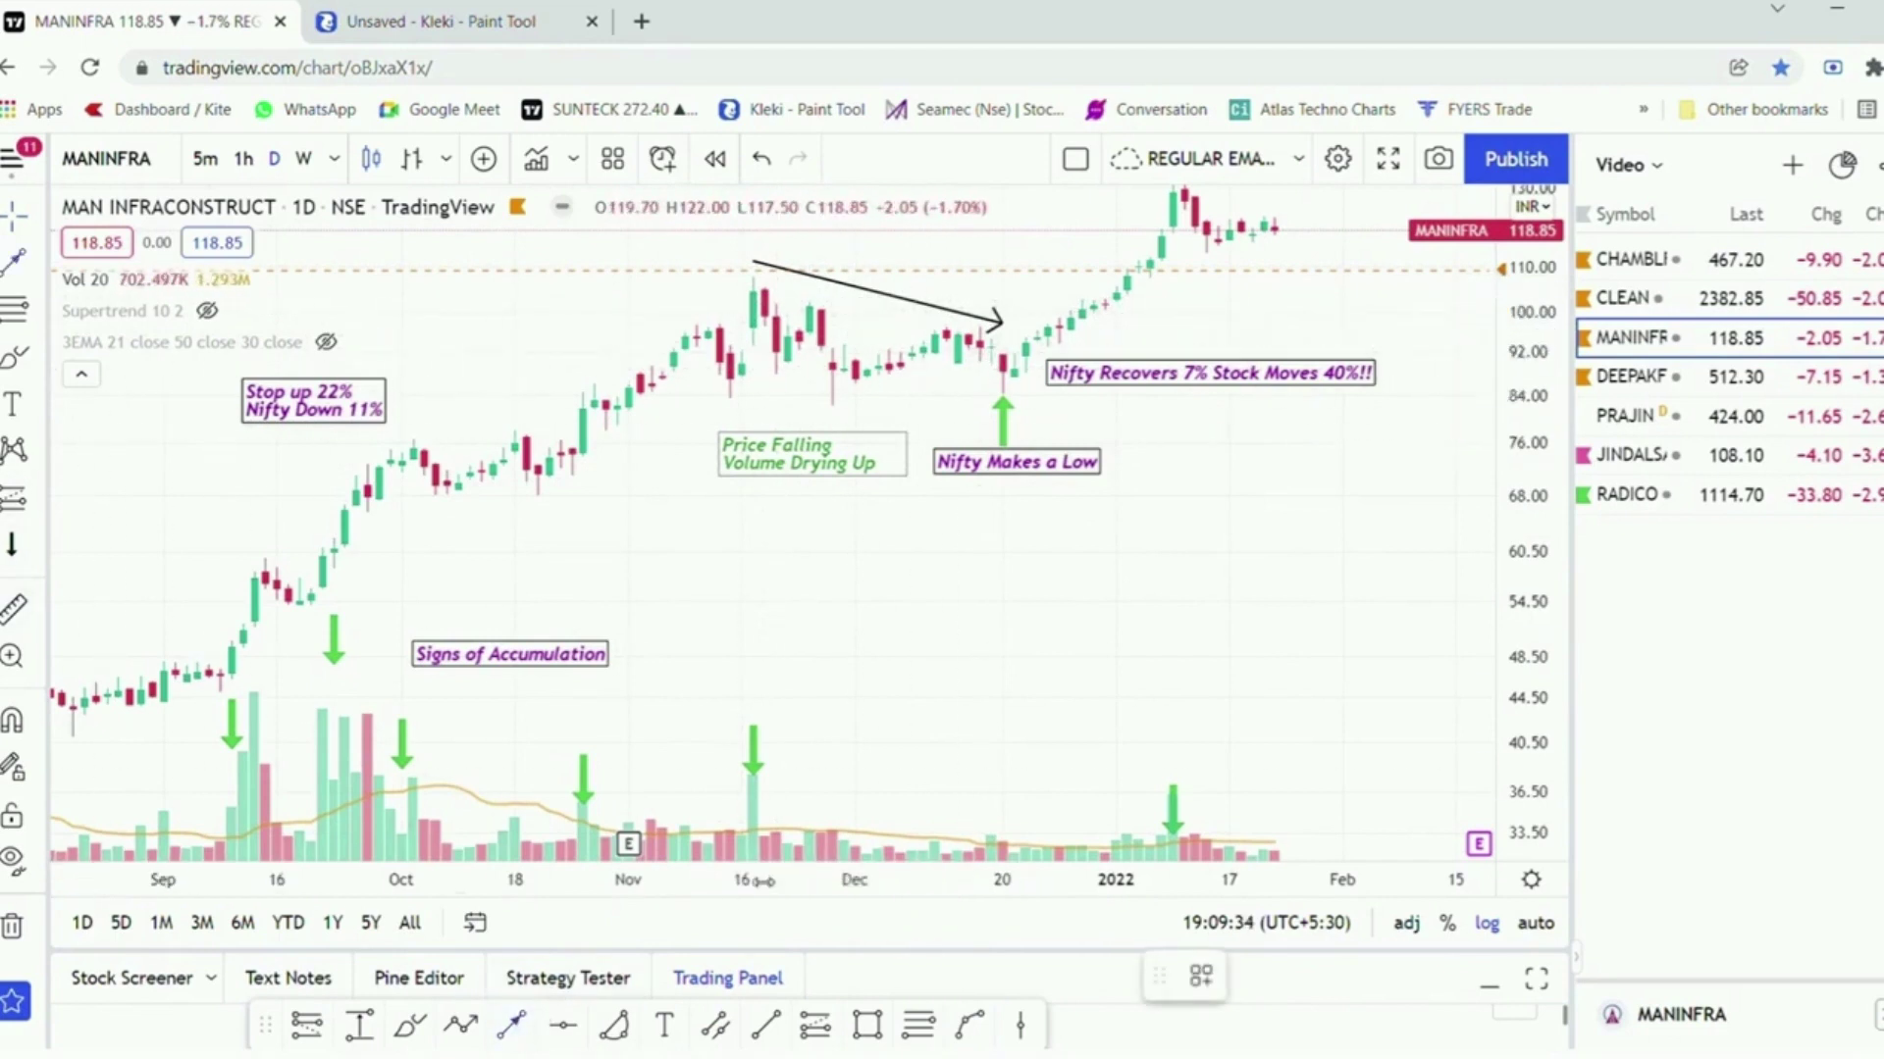
left_click(775, 782)
left_click(1003, 819)
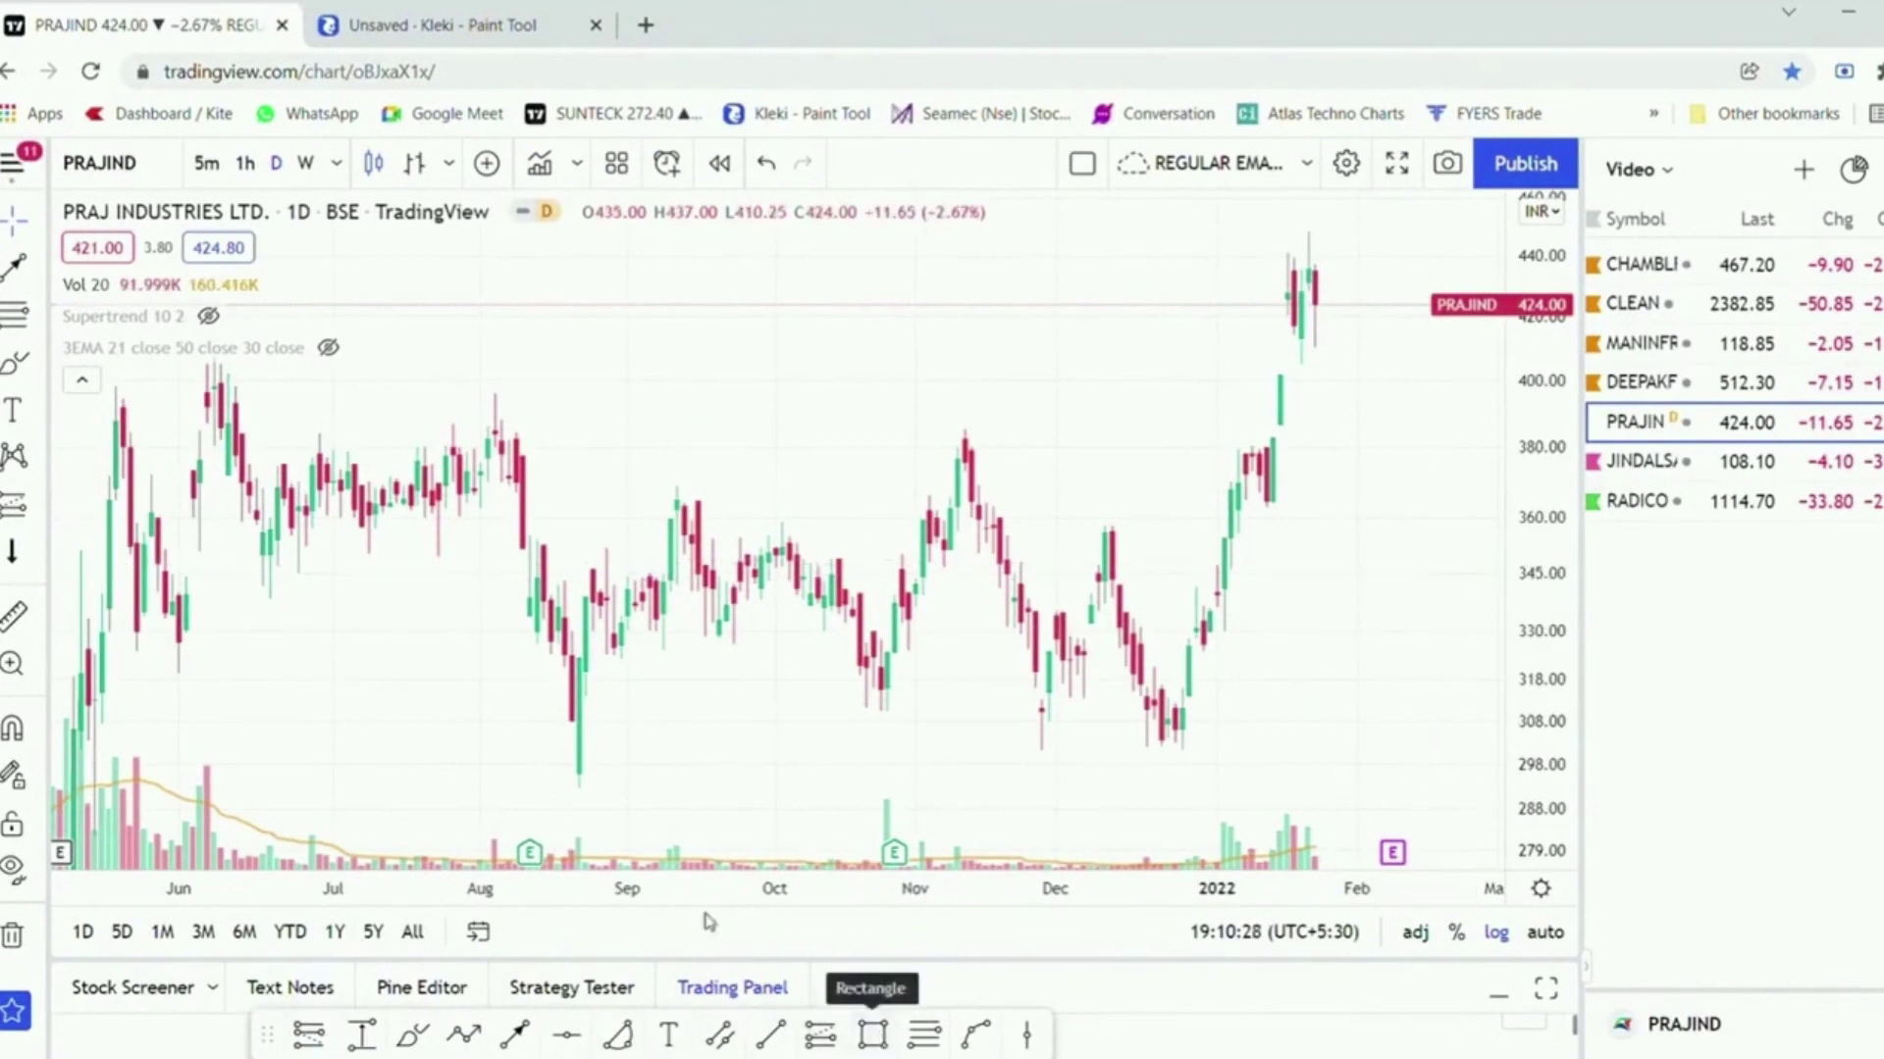
Collapse the PRAJIND indicator legend and draw a thin rectangle zone around 408, from about 27 May 2021 to 2 February 2022
left_click(81, 380)
left_click(872, 1035)
left_click_drag(164, 364, 383, 363)
mouse_move(851, 399)
left_mouse_down()
mouse_move(1346, 370)
mouse_move(1371, 339)
left_mouse_up()
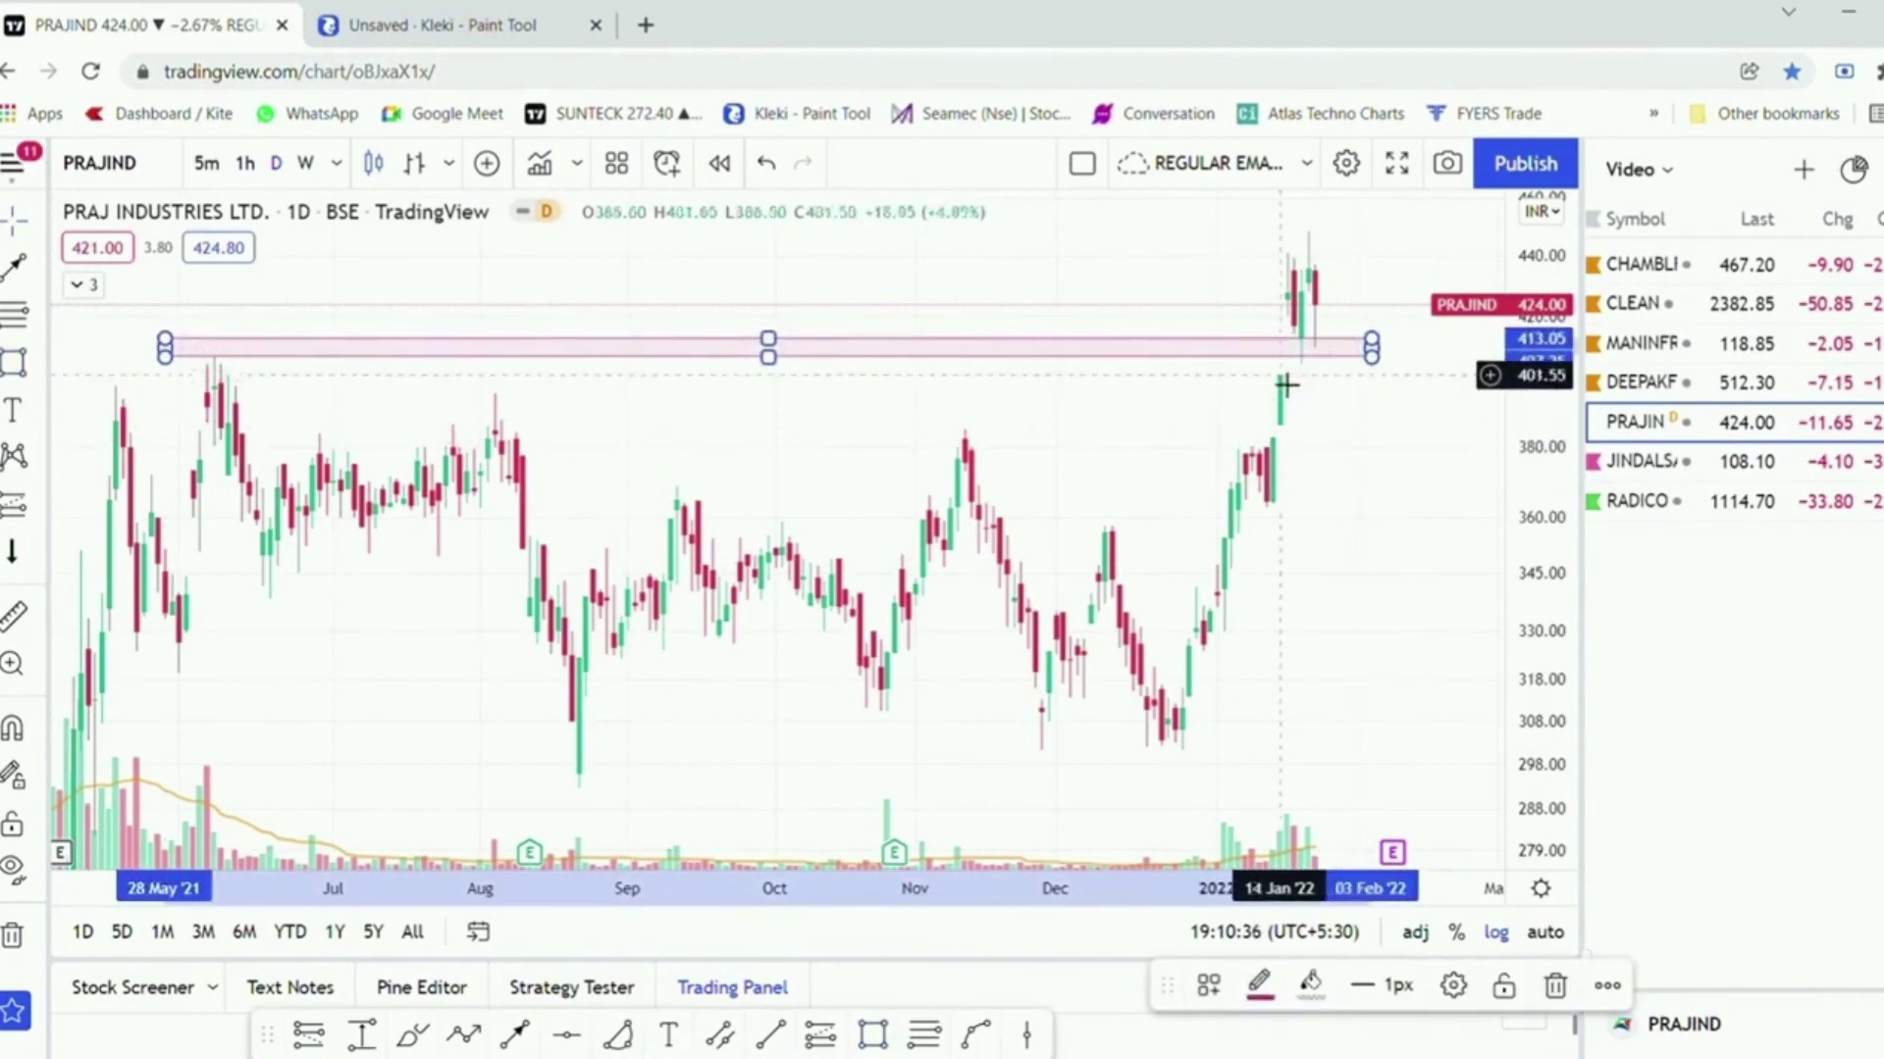
left_click_drag(1271, 355, 1265, 357)
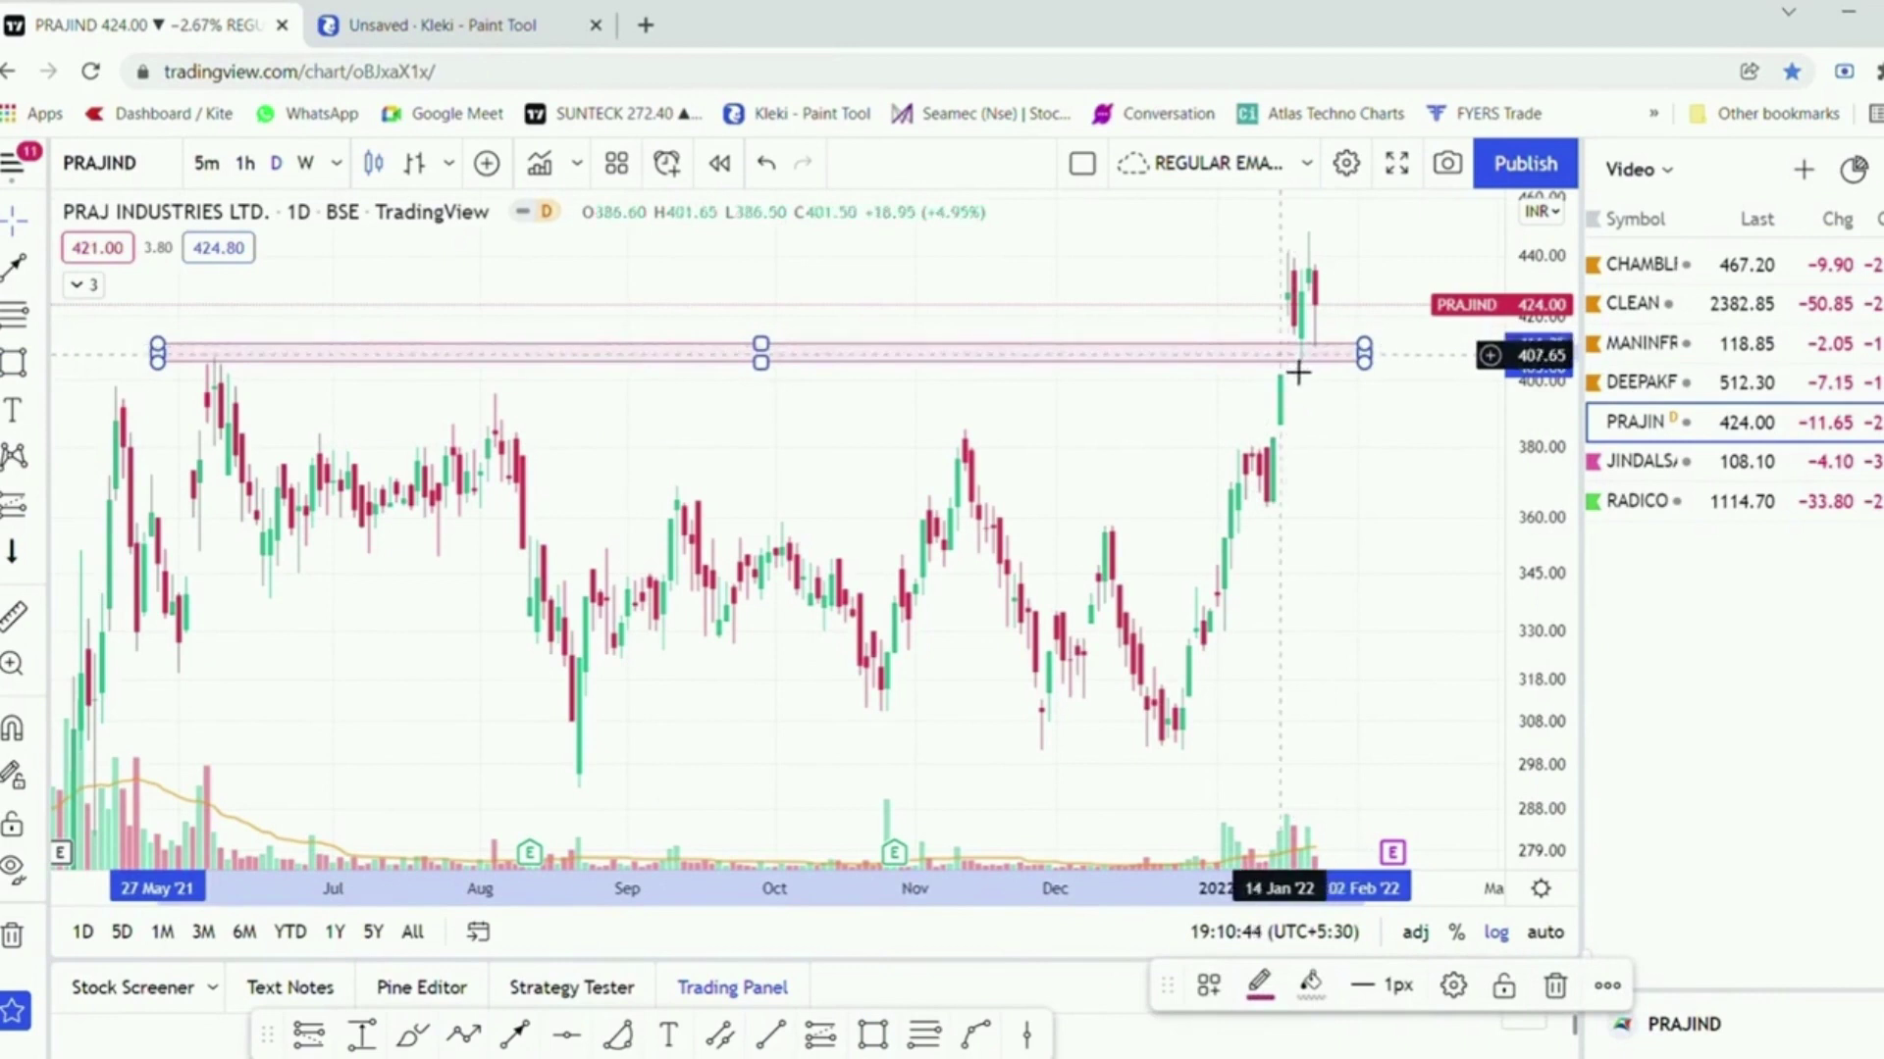
key("Escape")
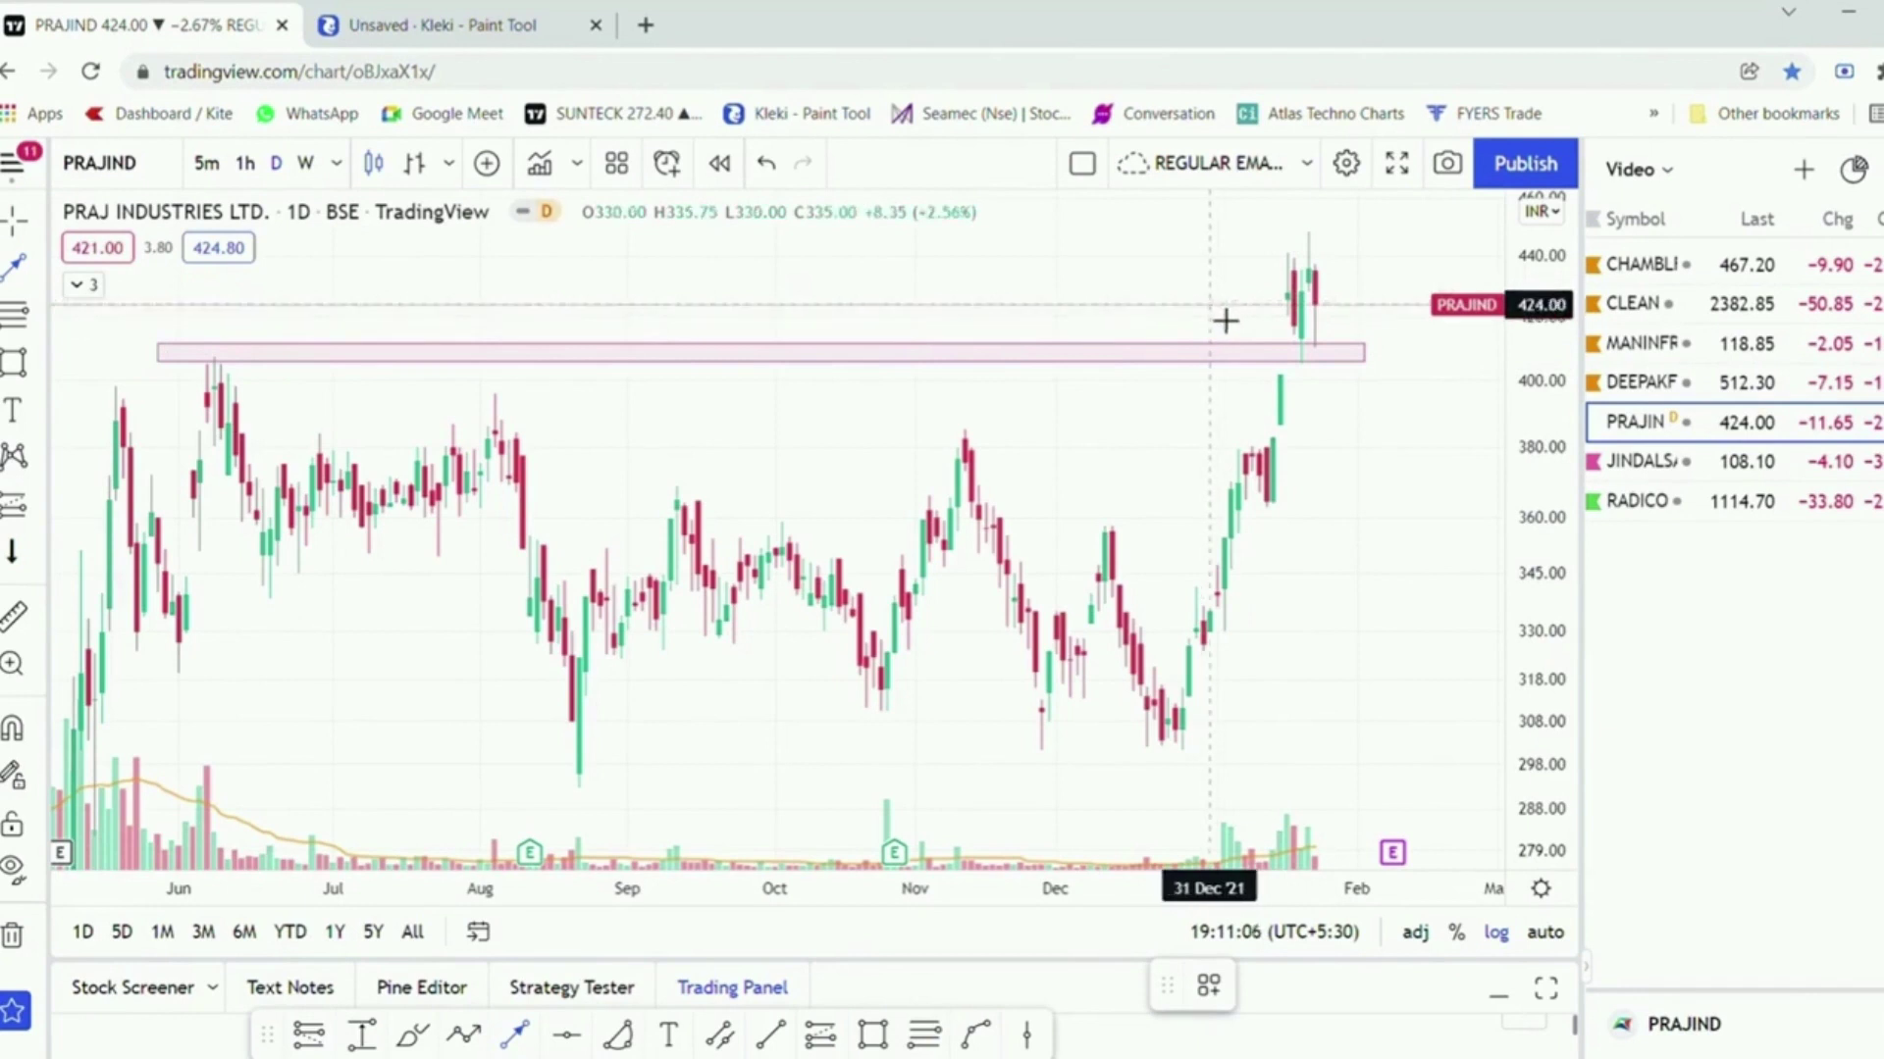
Draw one arrow down to the breakout near 14 January 2022 and another up to the retest at 406.00 on 21 January
left_click_drag(1203, 286, 1280, 333)
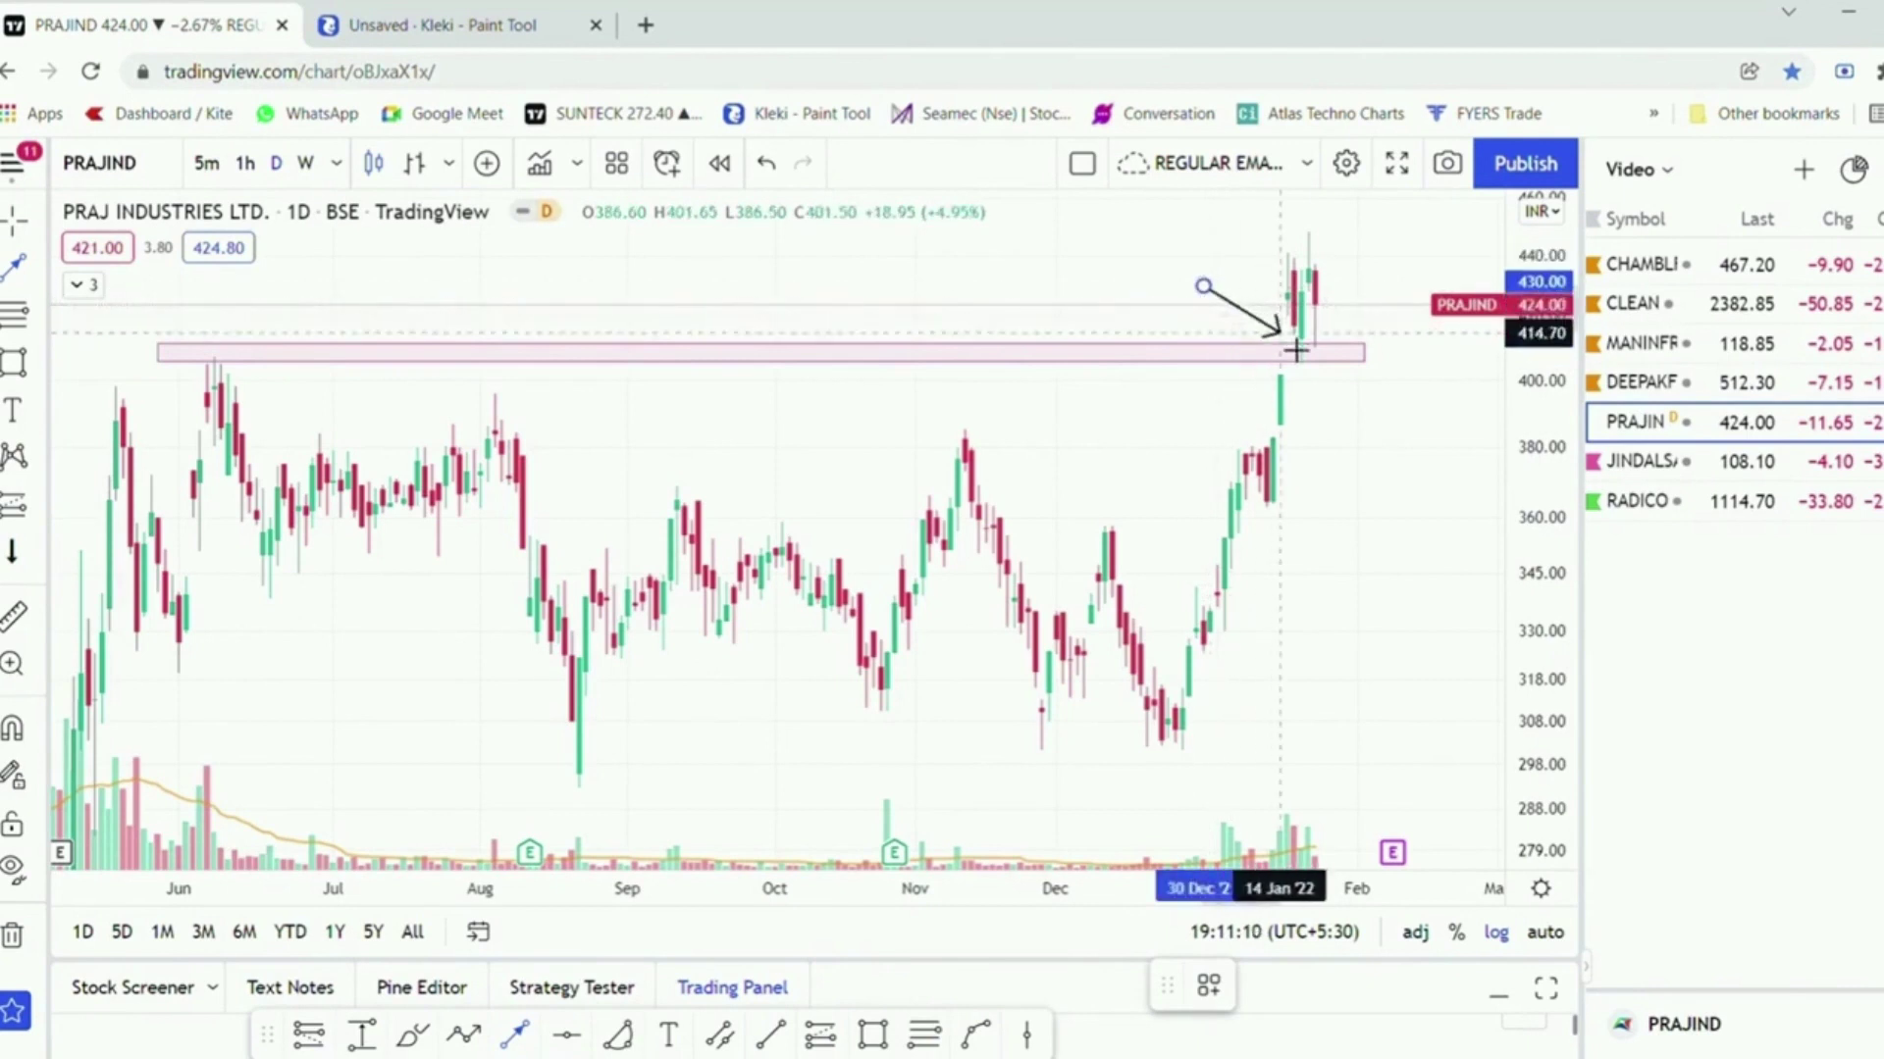
left_click(438, 302)
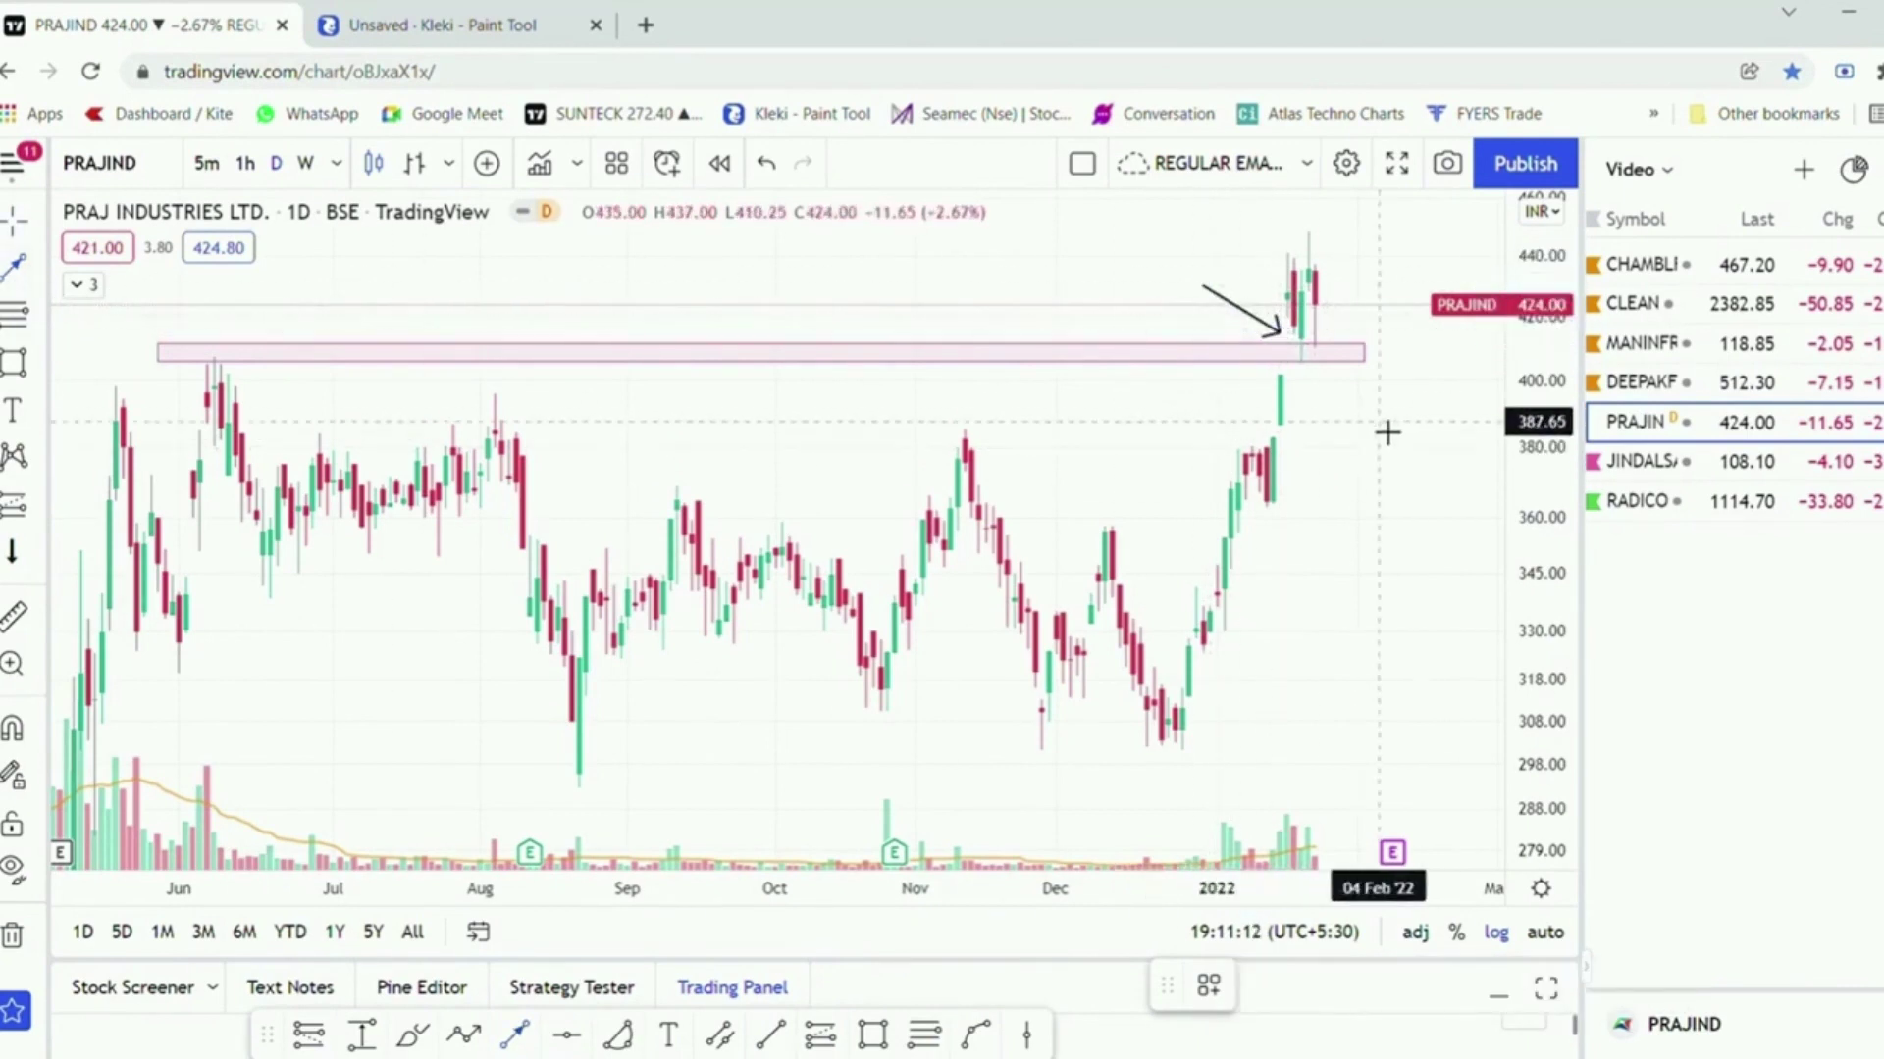
left_click_drag(1379, 406, 1314, 361)
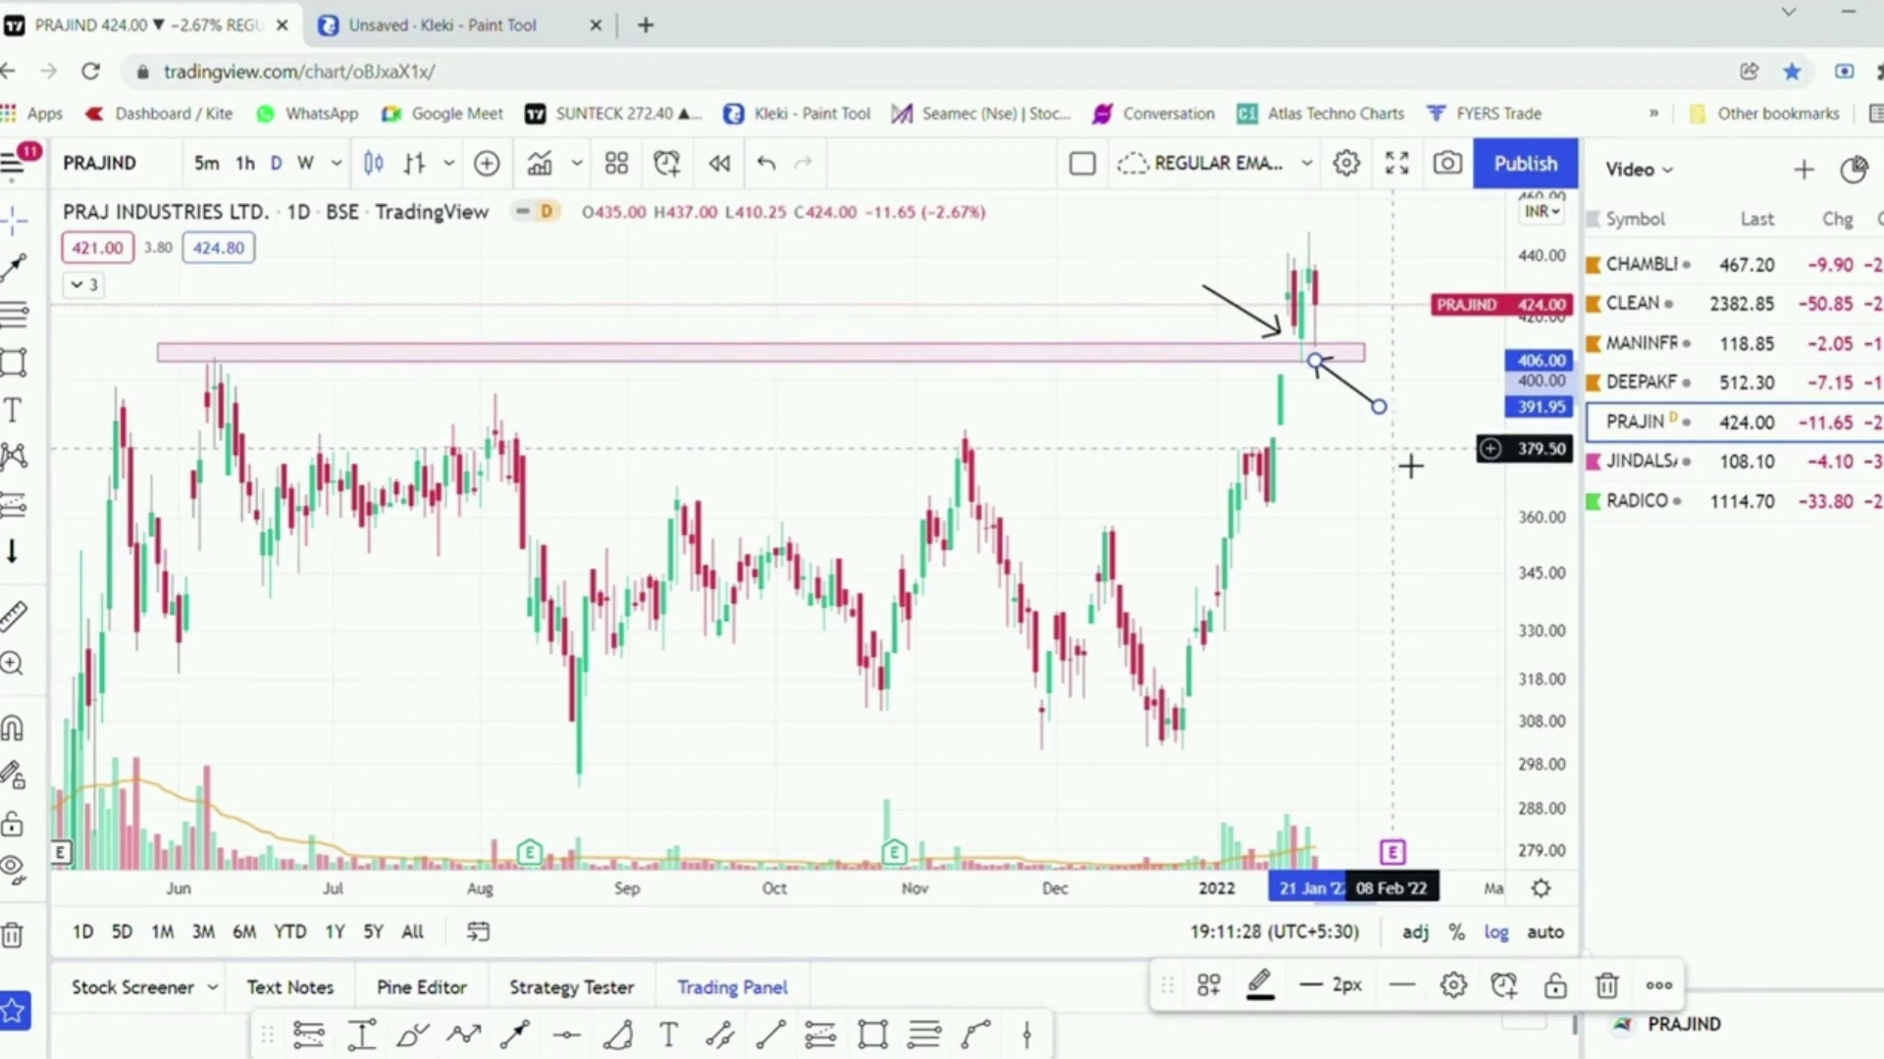
Open the DEEPAKFERT chart and move the "500 Is Breakout Region" note above the price action, to about 23 September 2021
key("Up")
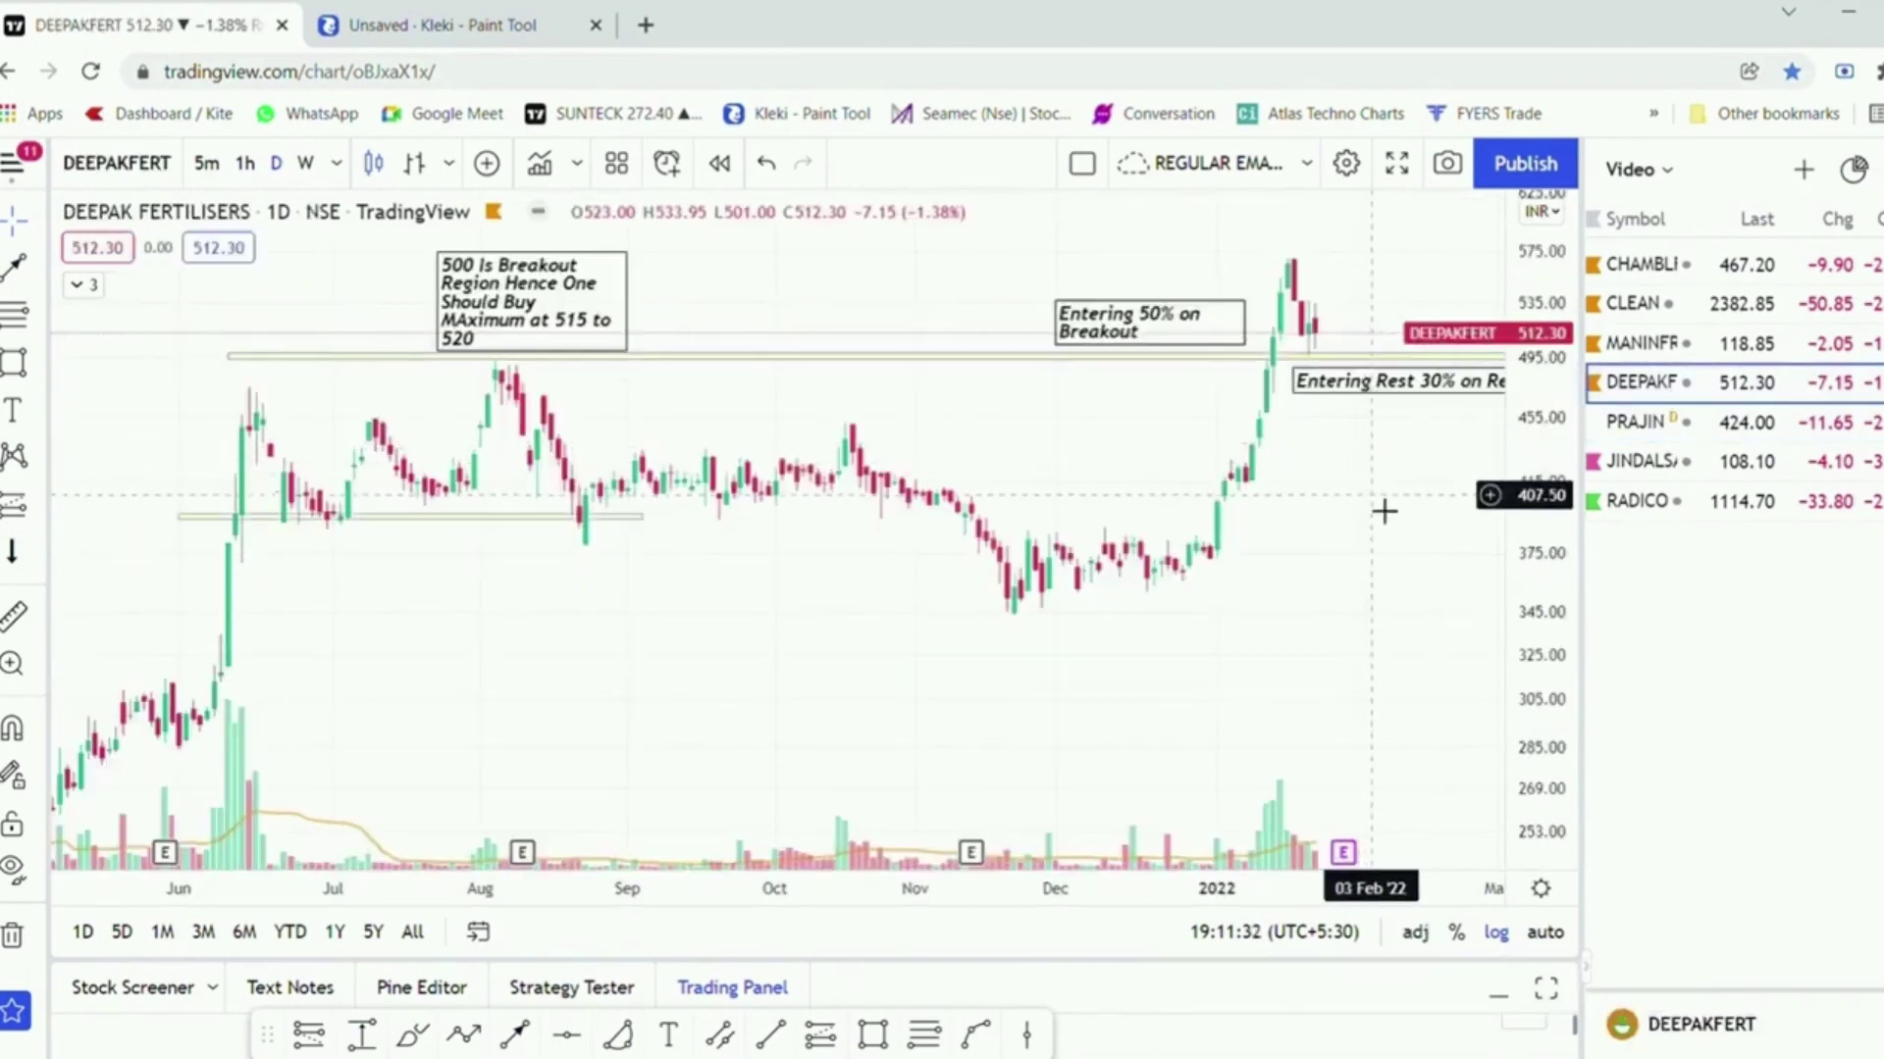
left_click_drag(1372, 513, 1245, 583)
left_click(308, 424)
left_click_drag(310, 433, 310, 429)
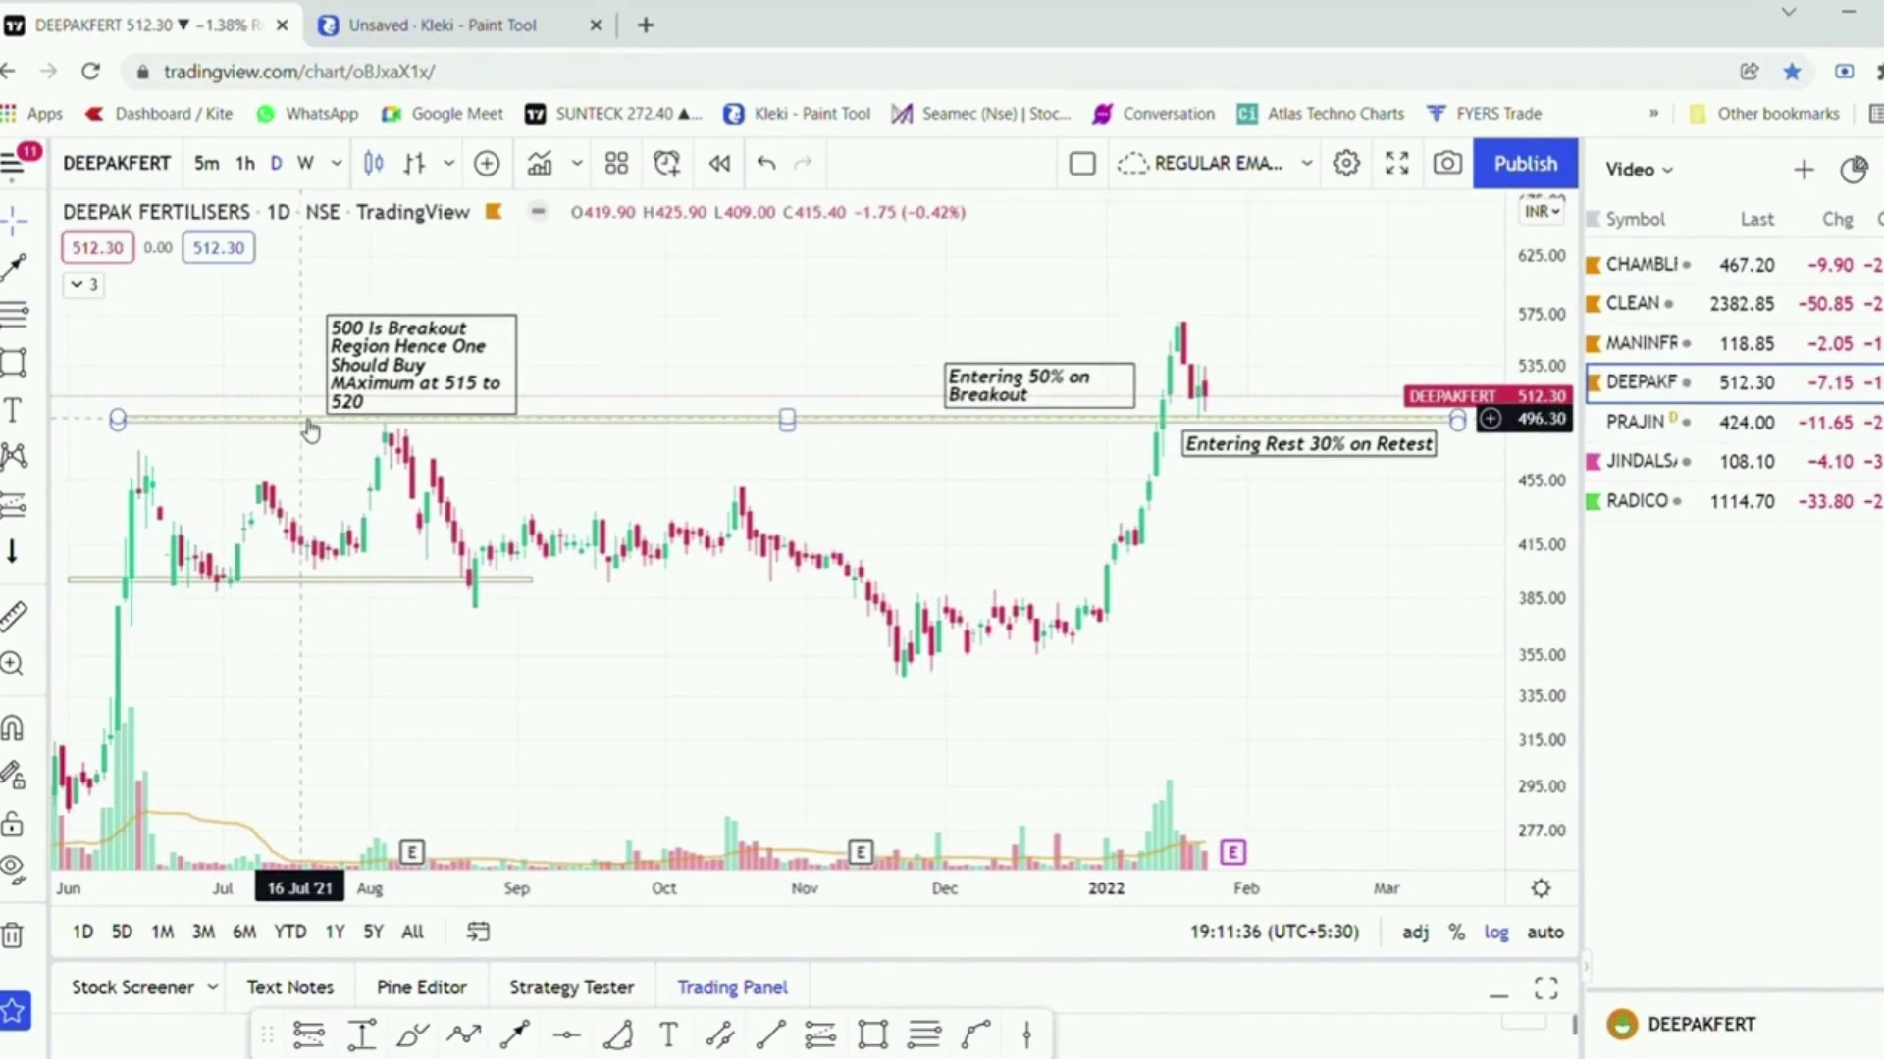
left_click_drag(440, 401, 736, 351)
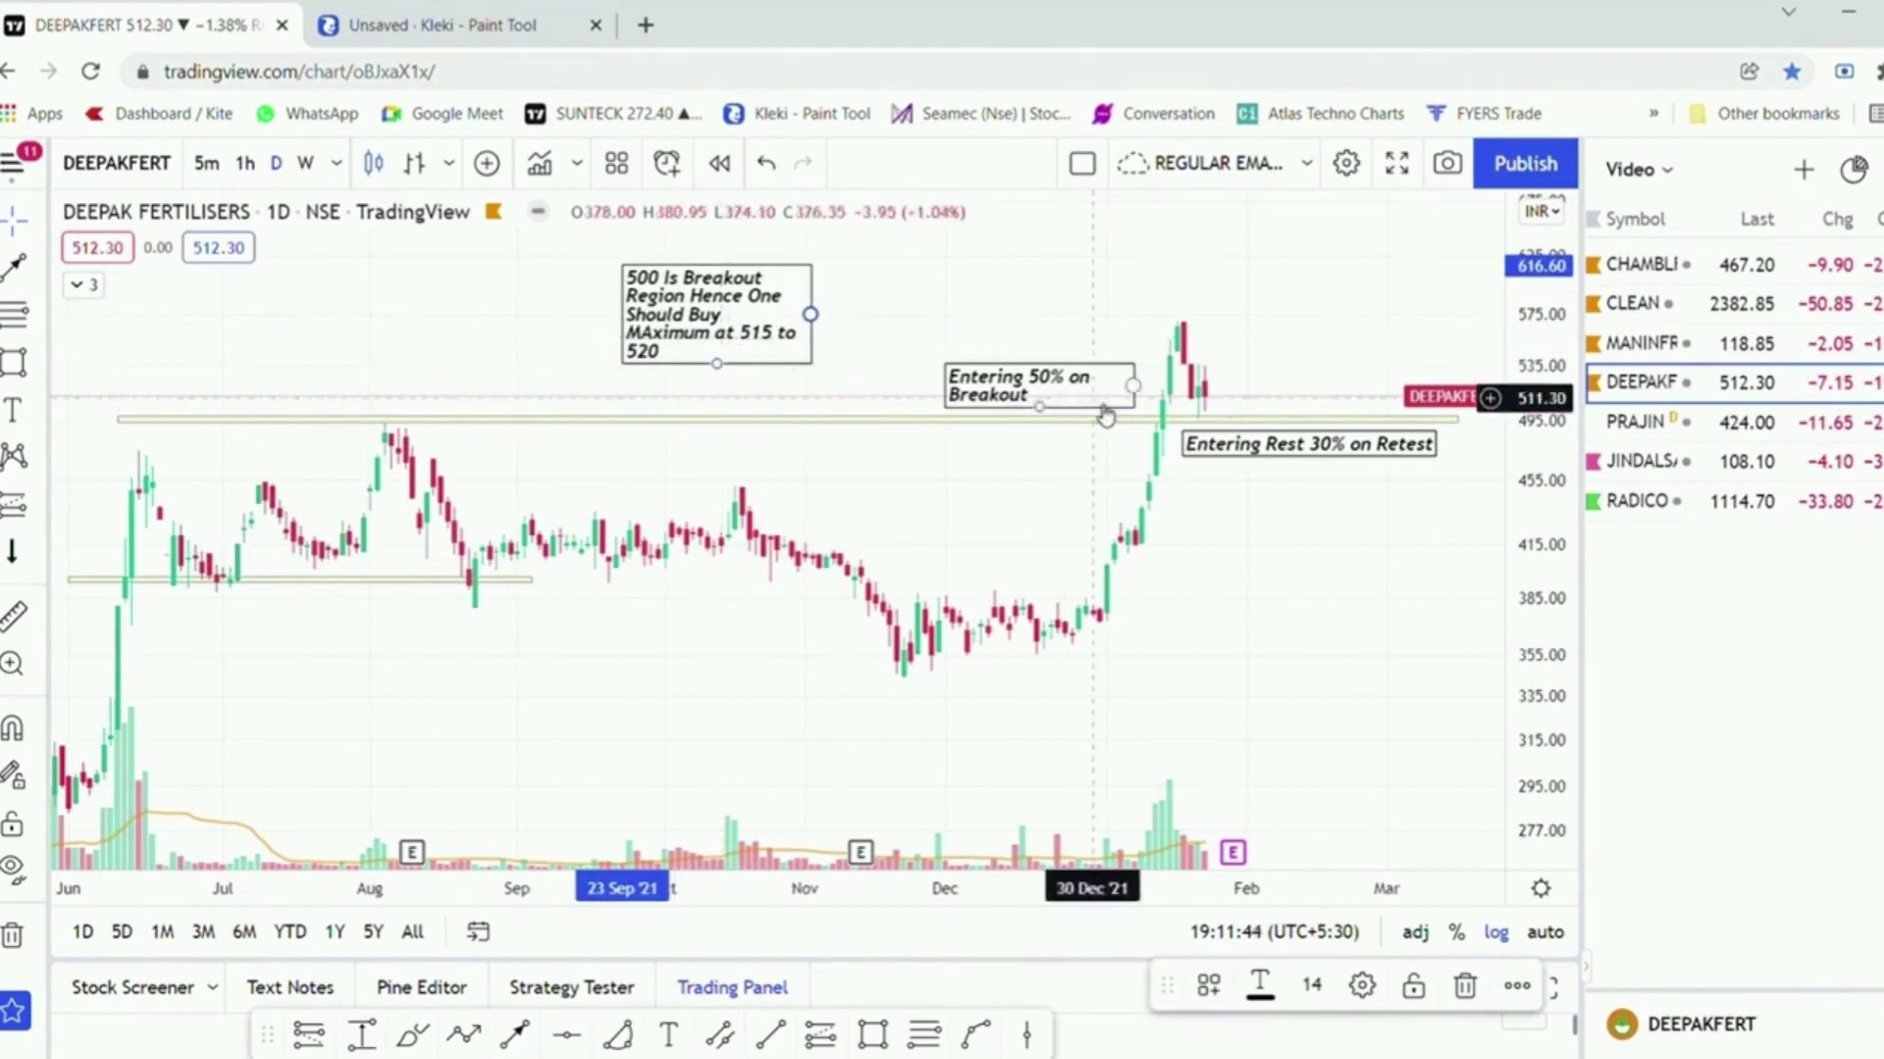
Draw an arrow from about 465.90 on 29 December 2021 up to the breakout point at about 489.90
left_click(1153, 491)
left_click(1085, 463)
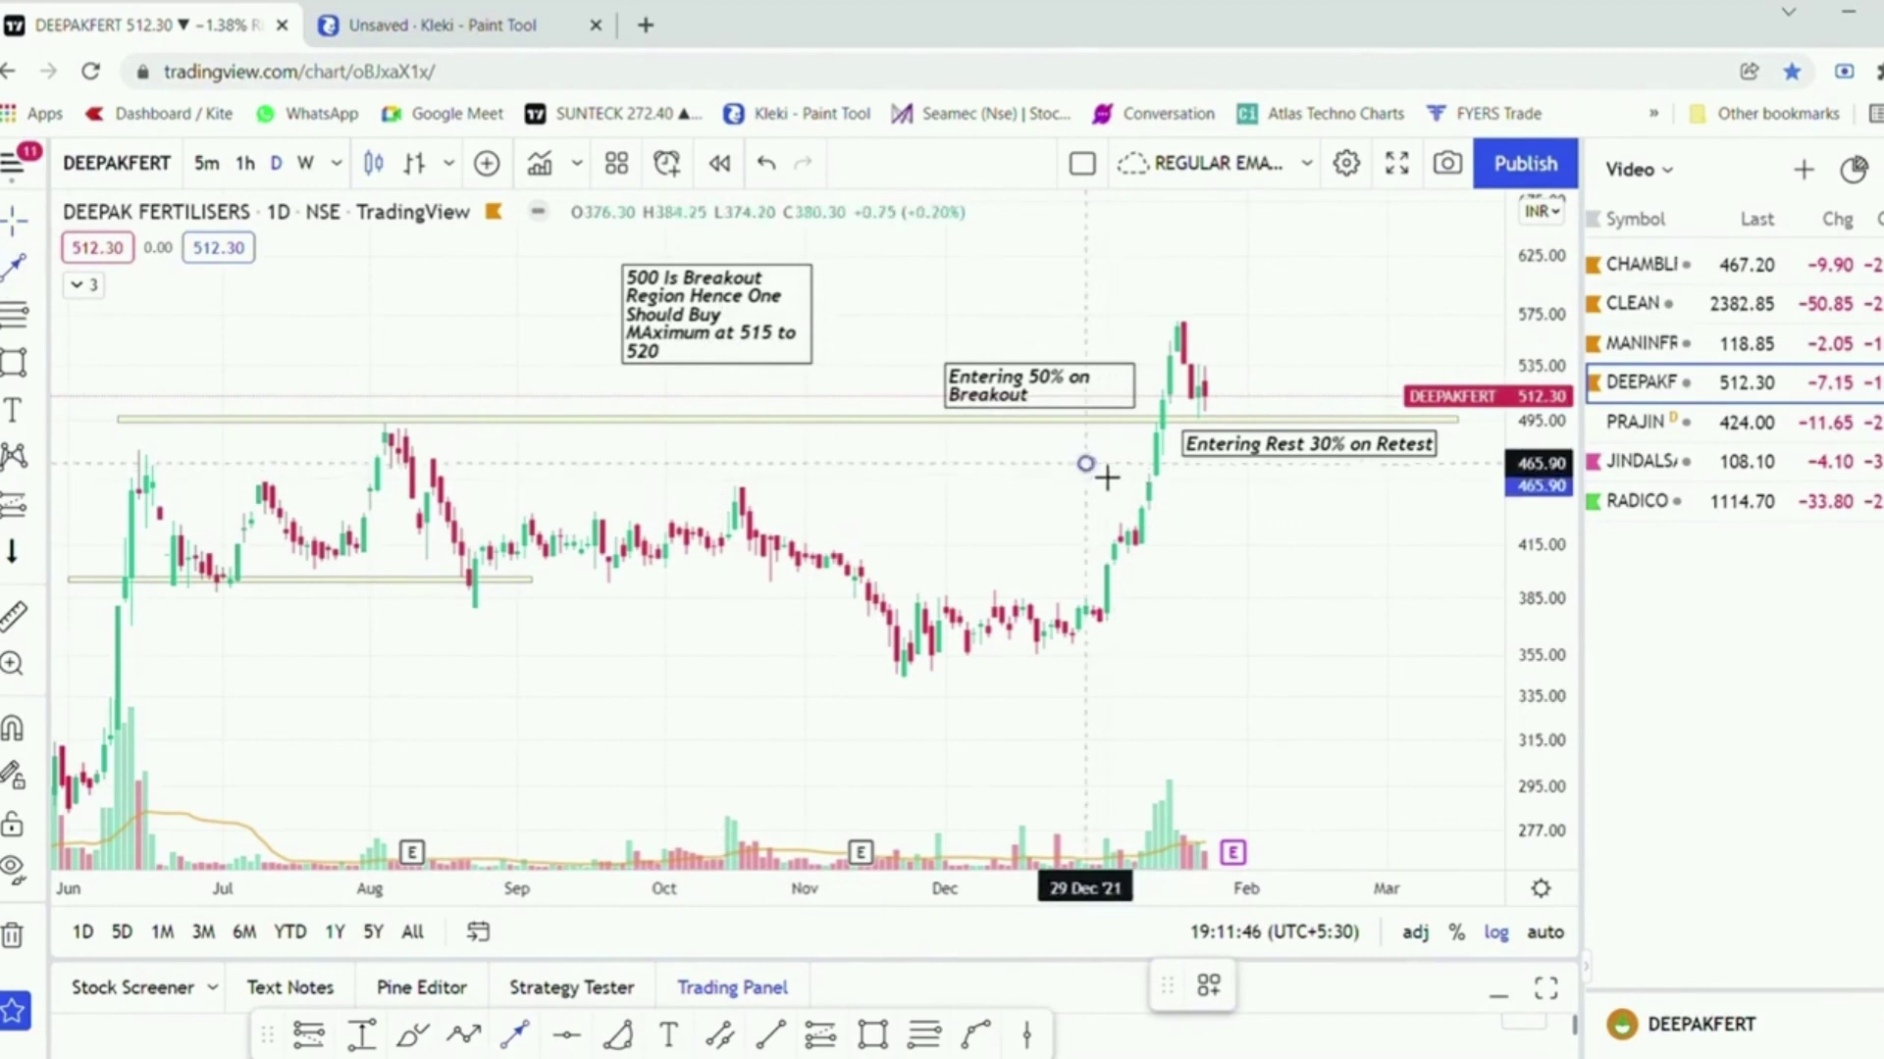
left_click(1158, 444)
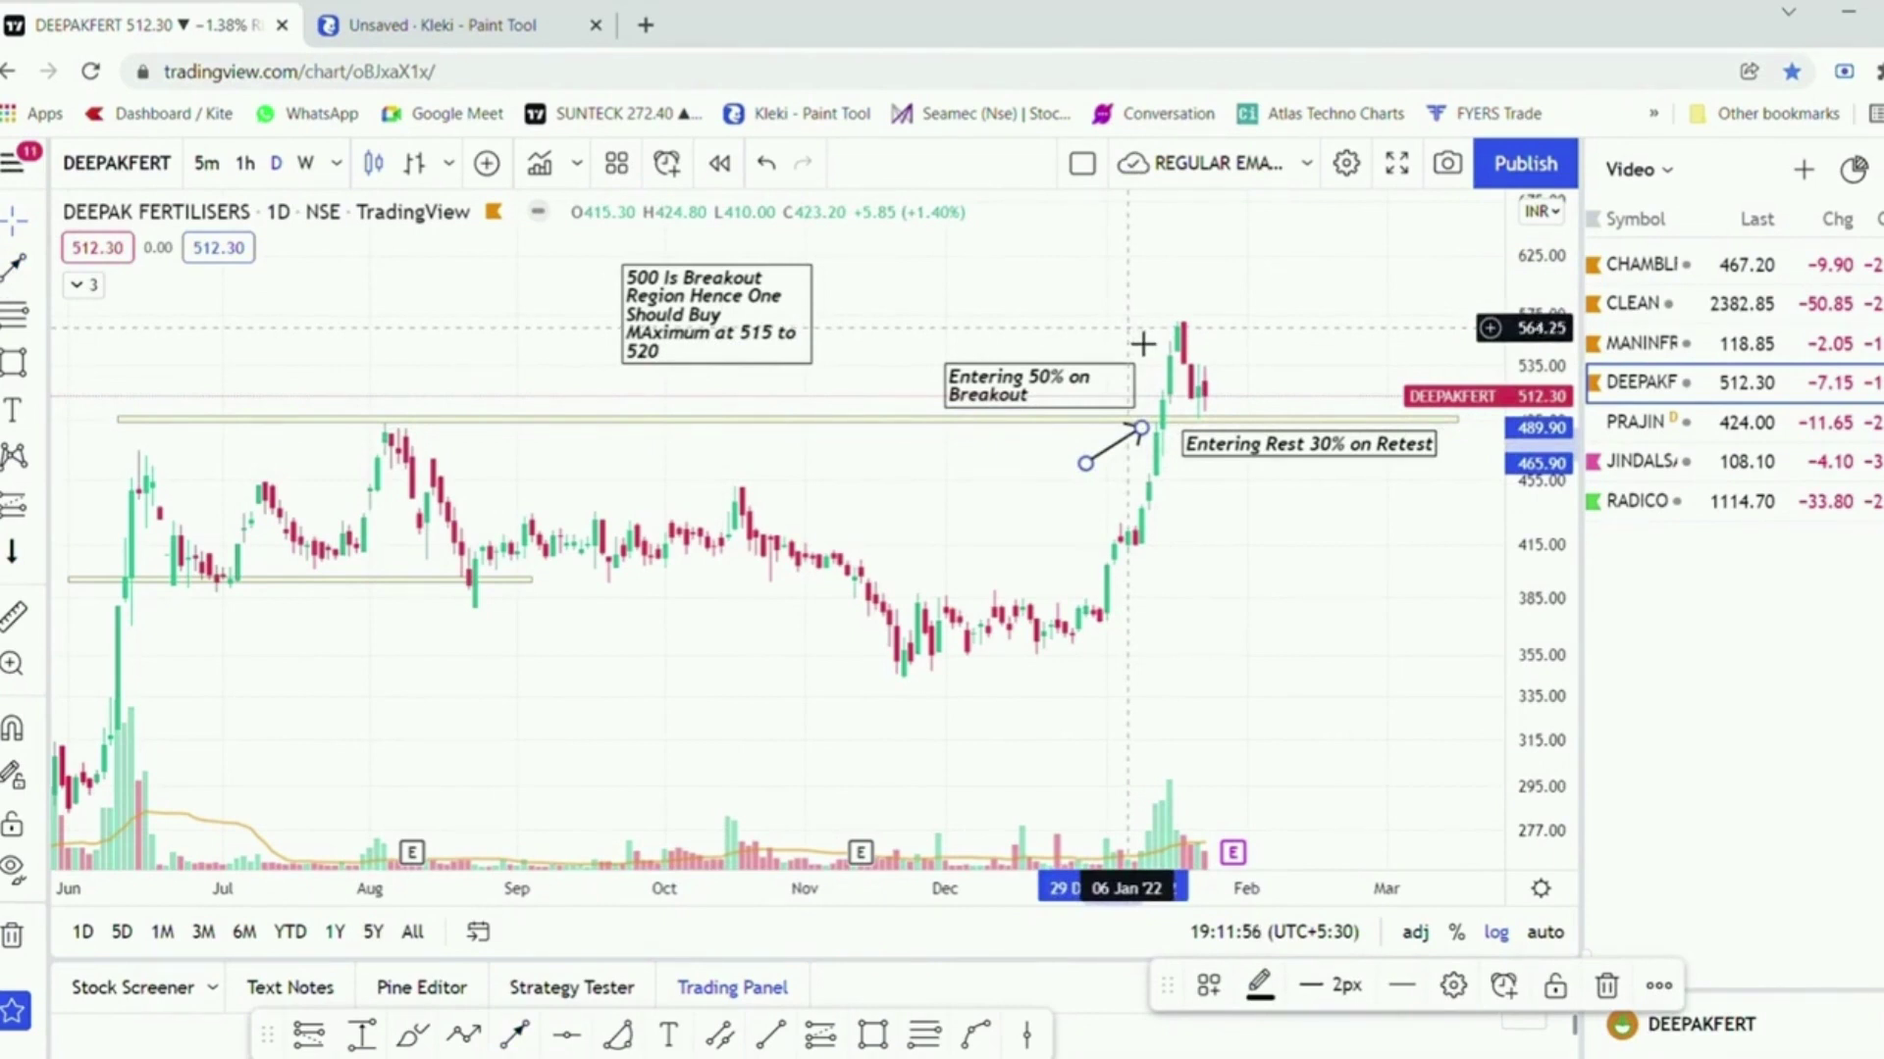
Draw a rising arrow from beside the latest candles, starting at about 520, to show the expected upward move after the retest
left_click_drag(1328, 559, 1291, 550)
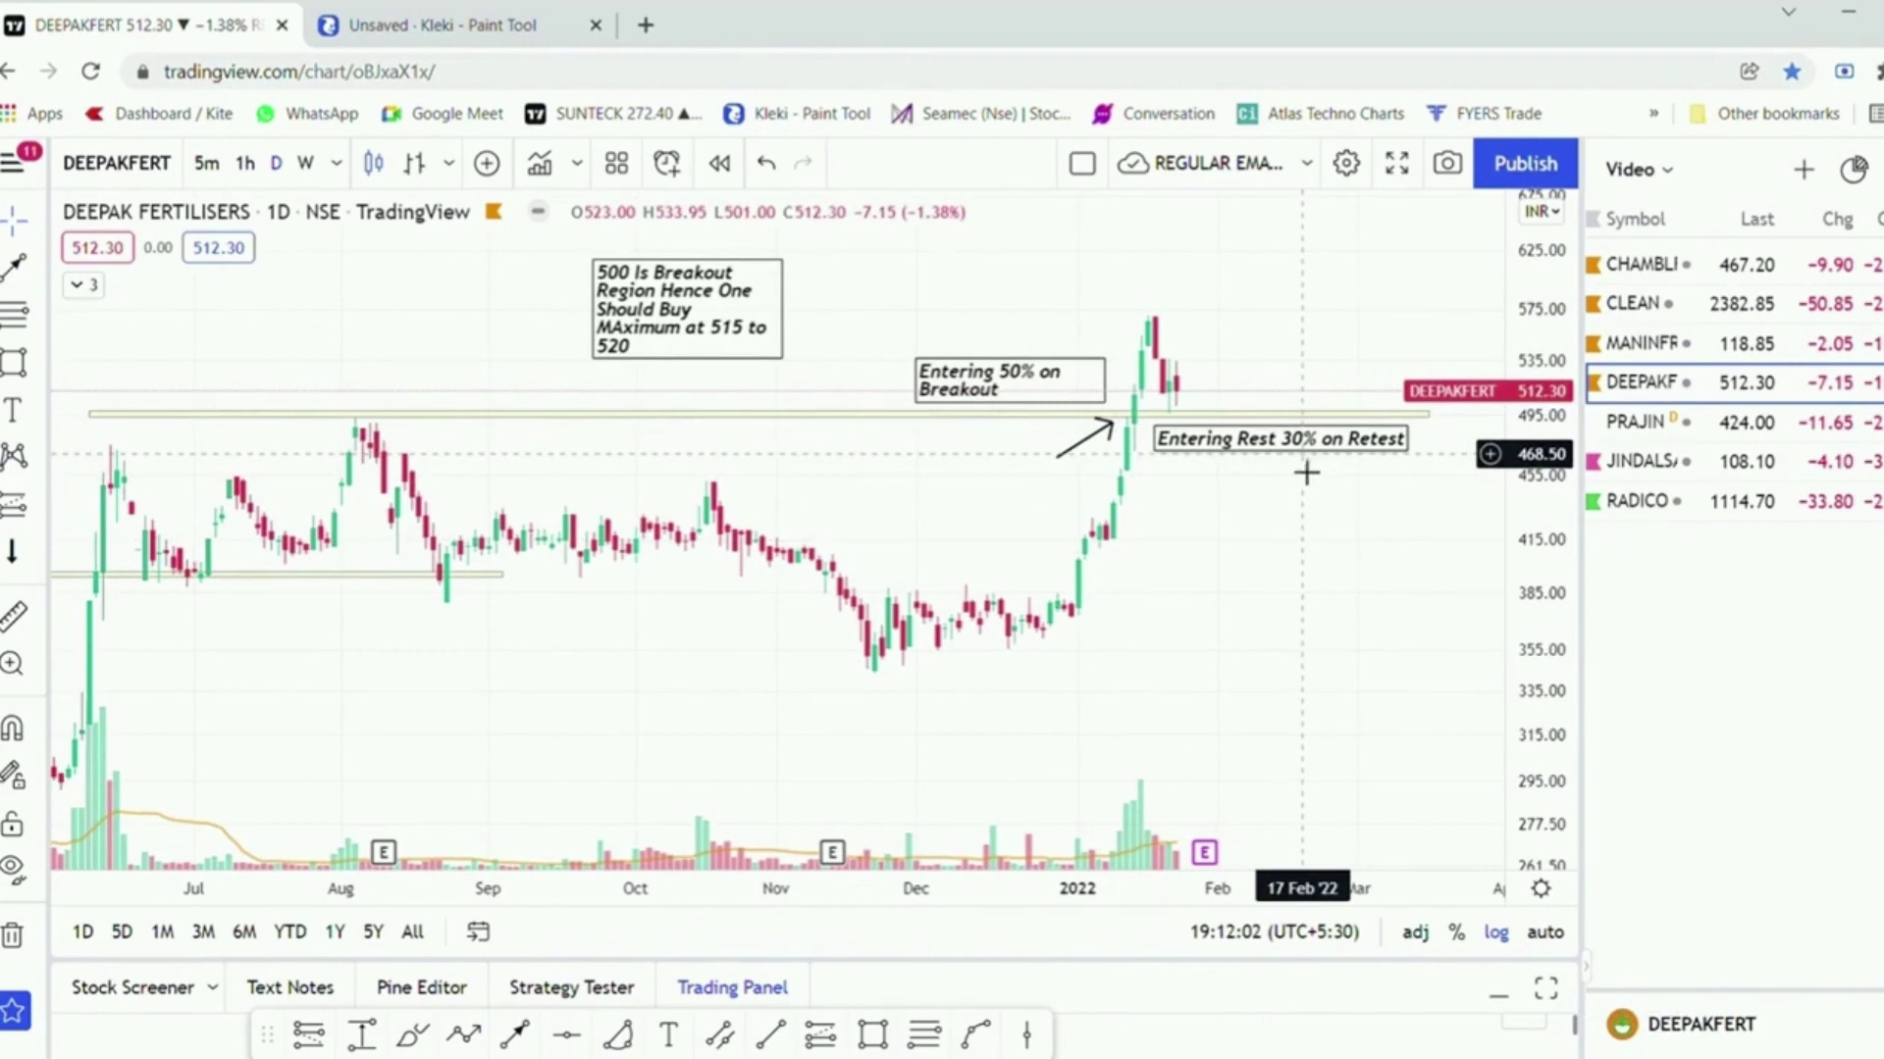
left_click(1189, 380)
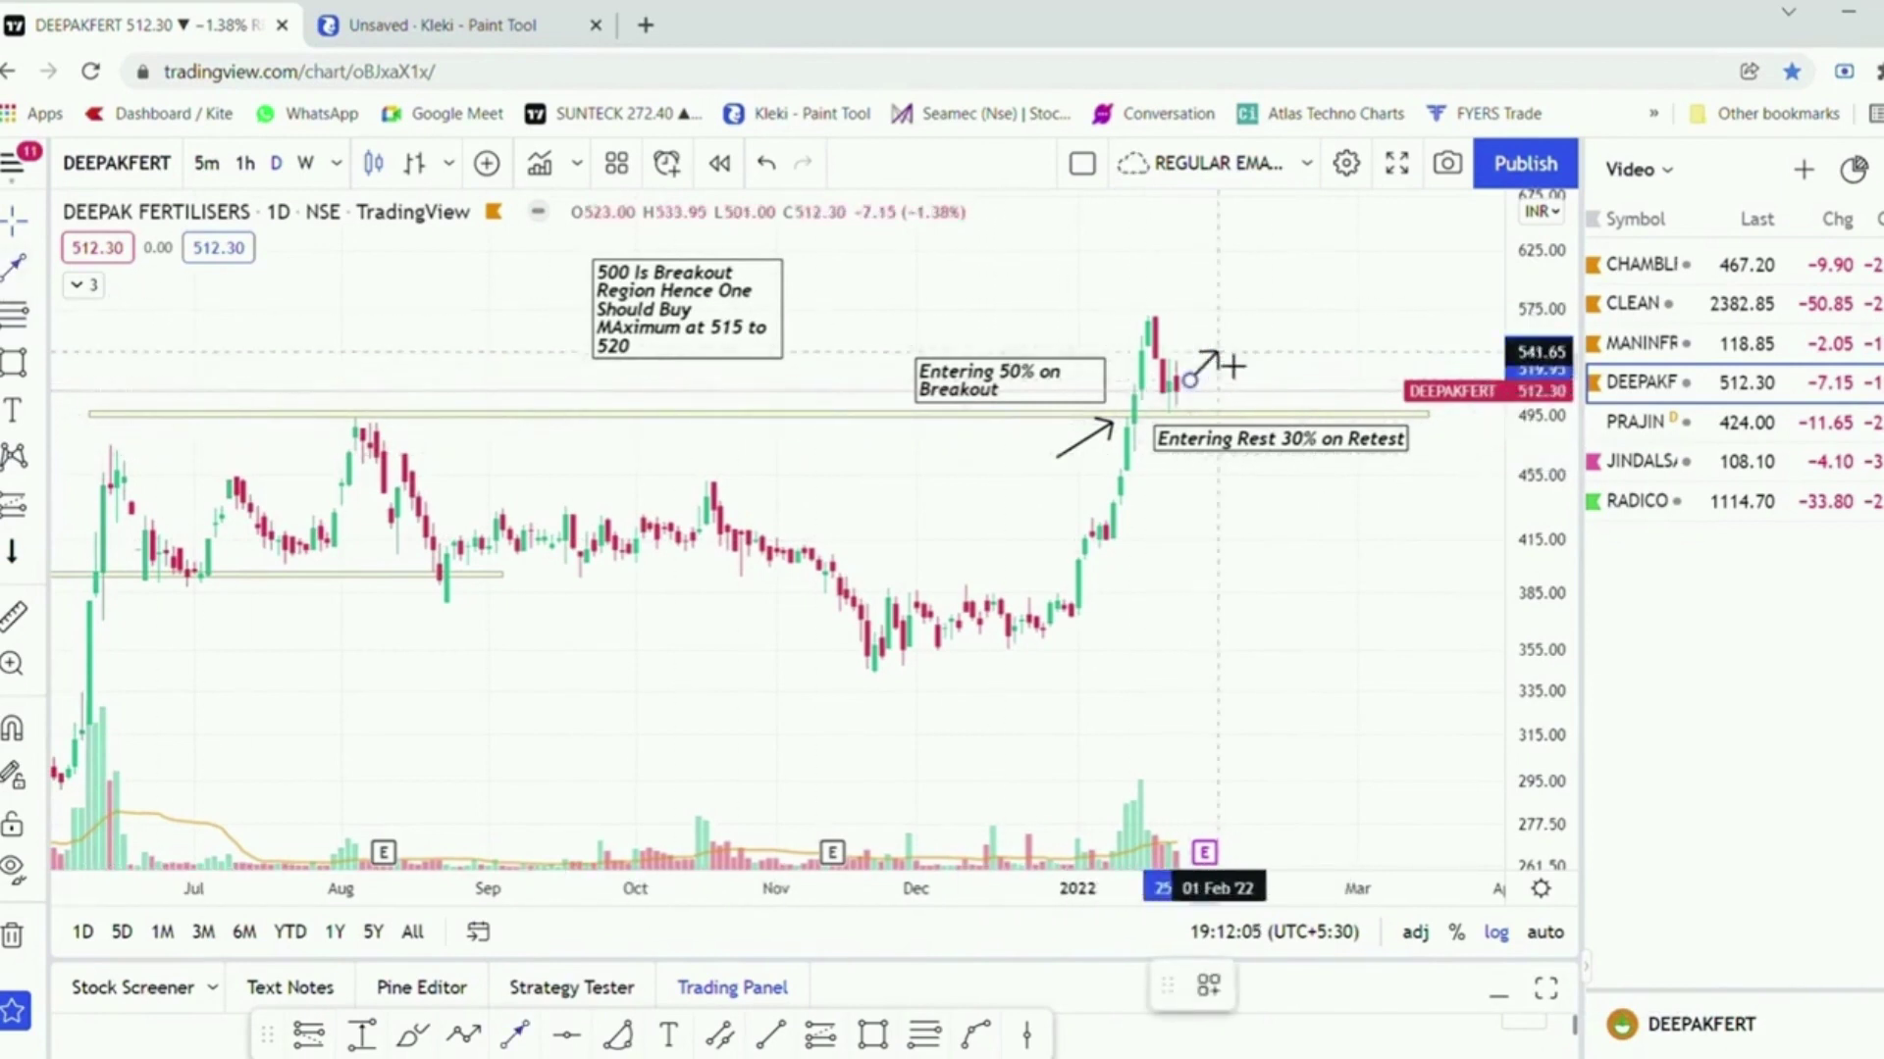
left_click(1287, 243)
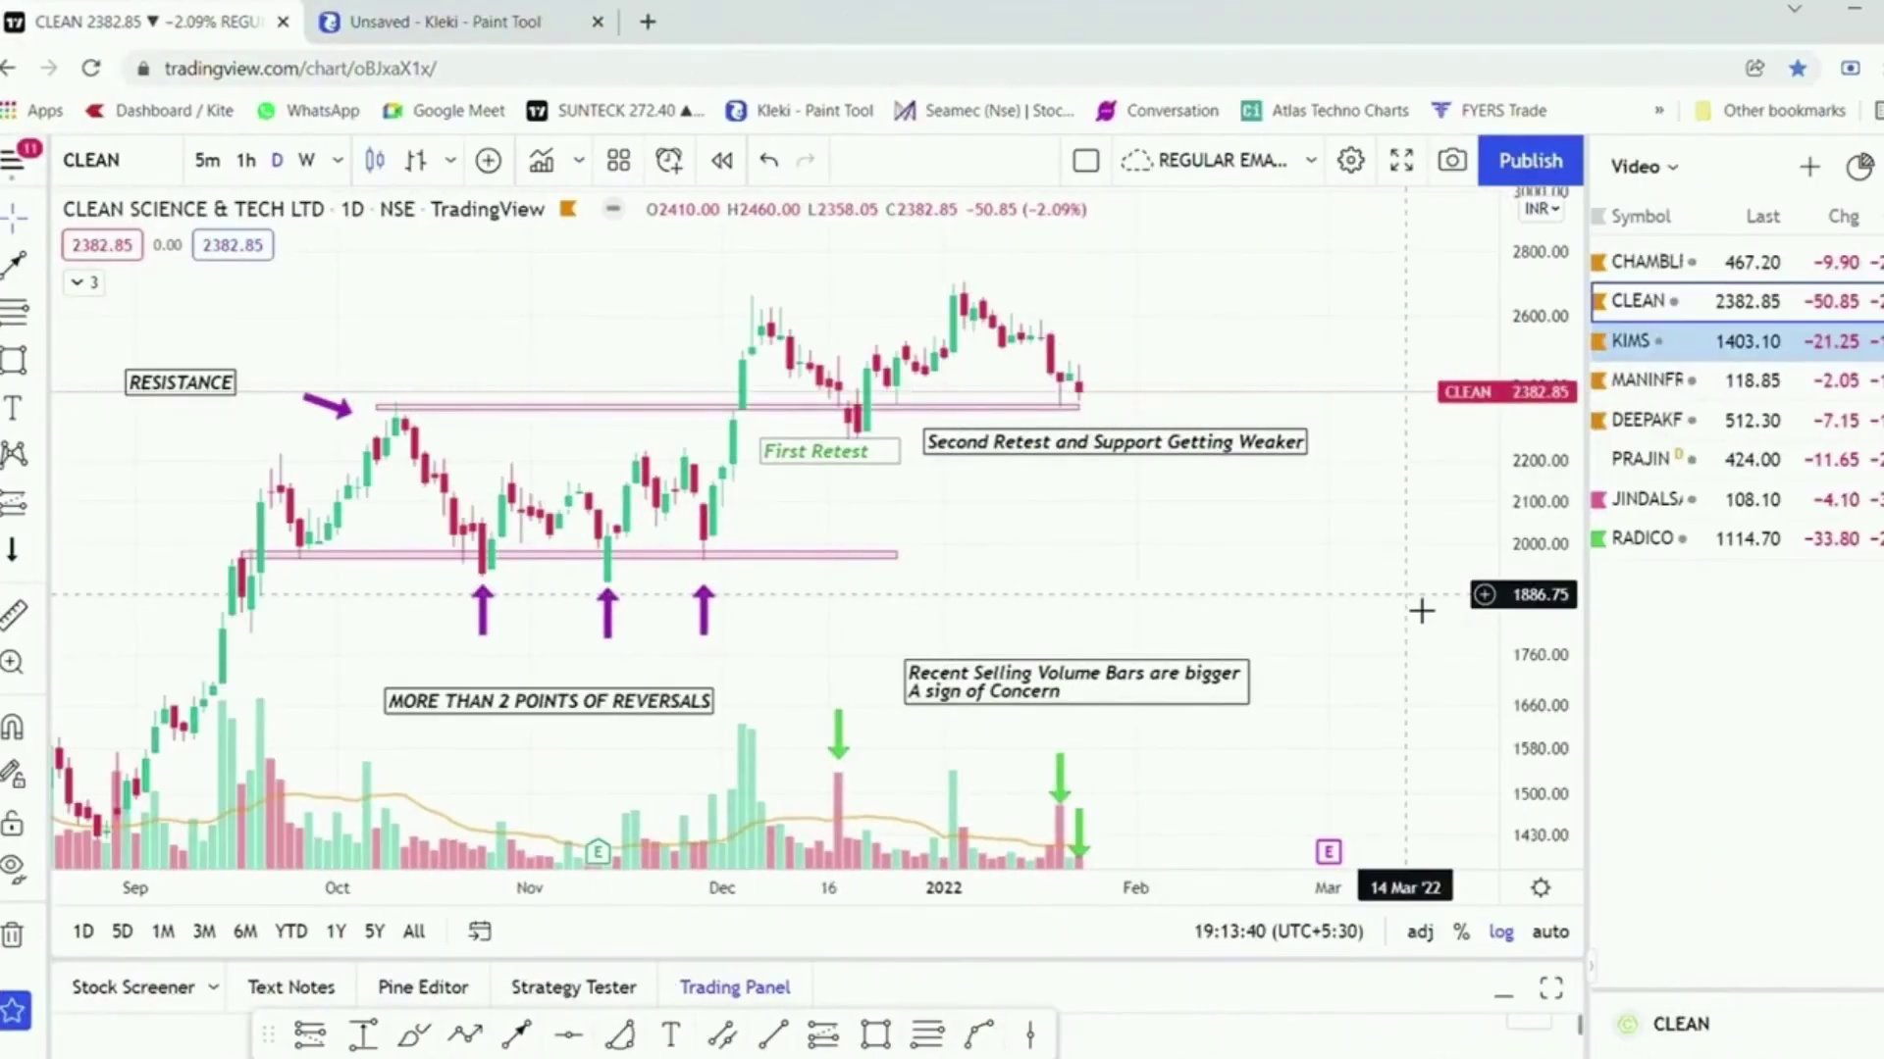
Draw an arrow from about 2651.15 on 2 December 2021 down to about 2323.05 on 21 December, and delete it
left_click_drag(734, 300, 869, 427)
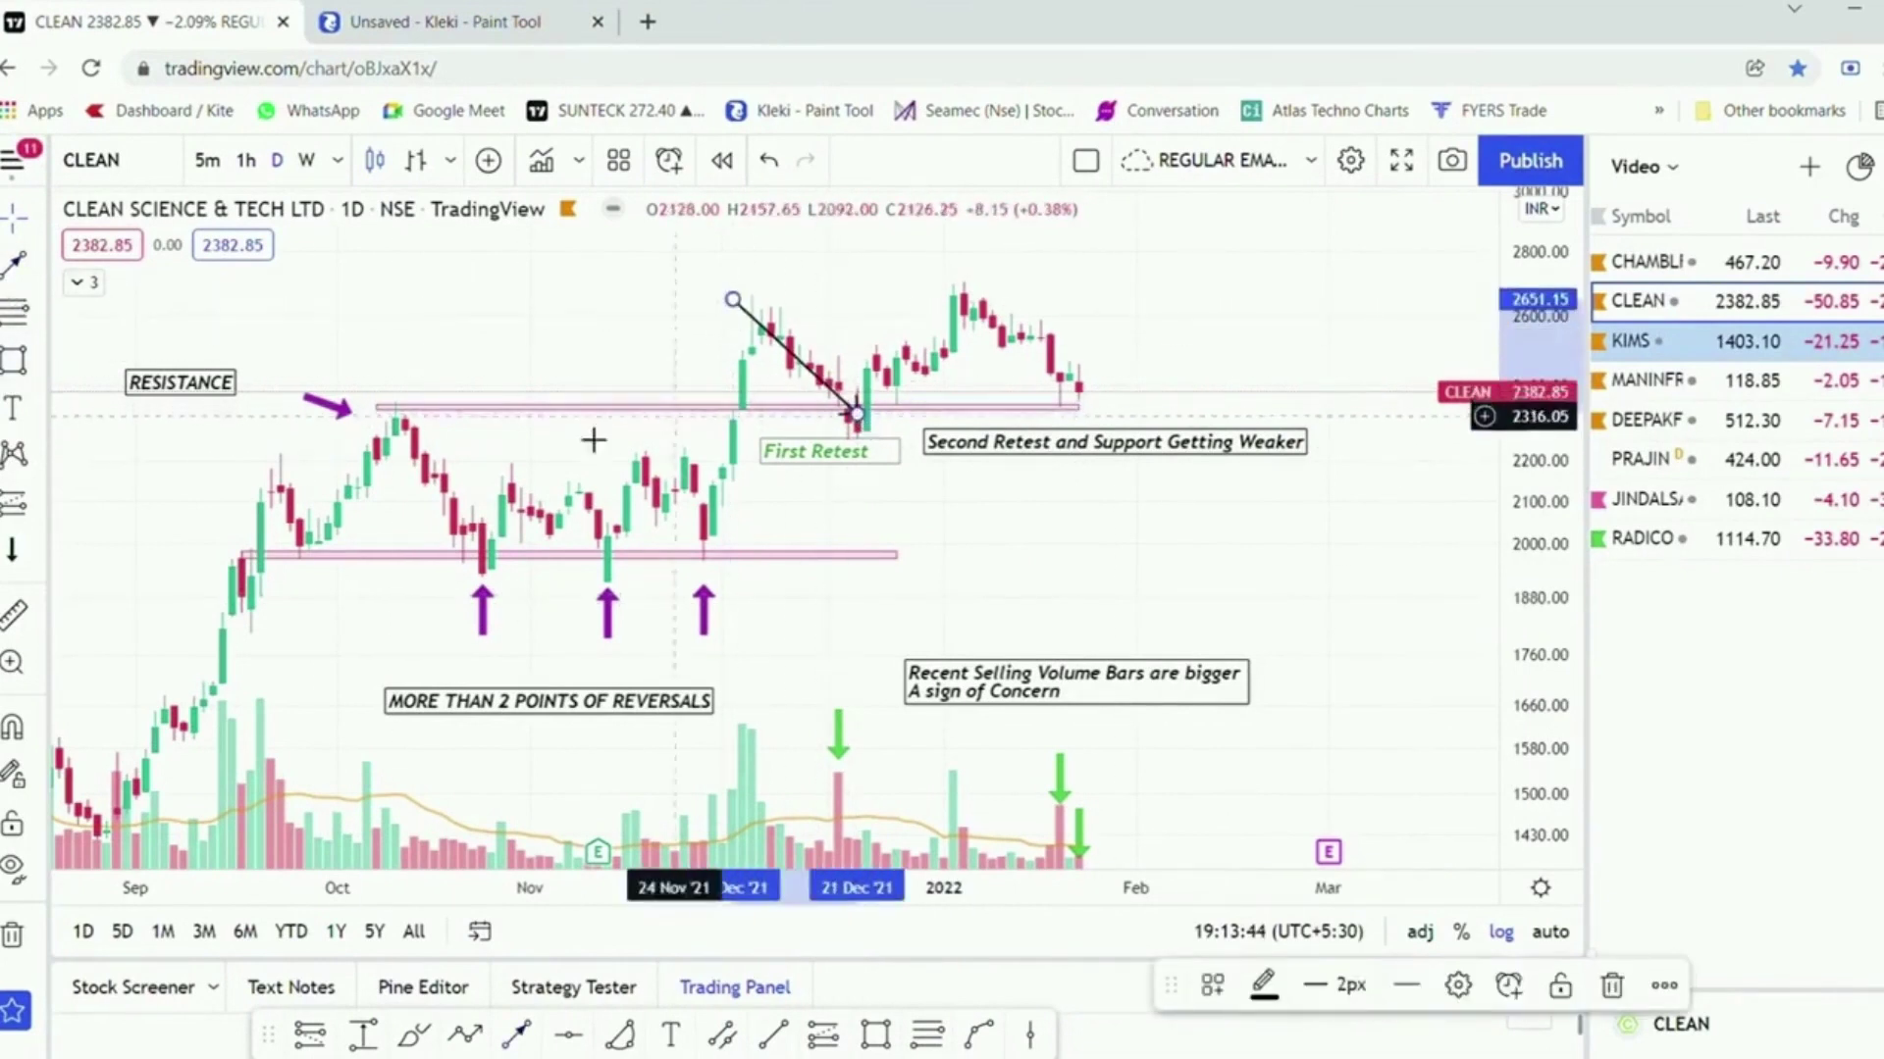
left_click(609, 337)
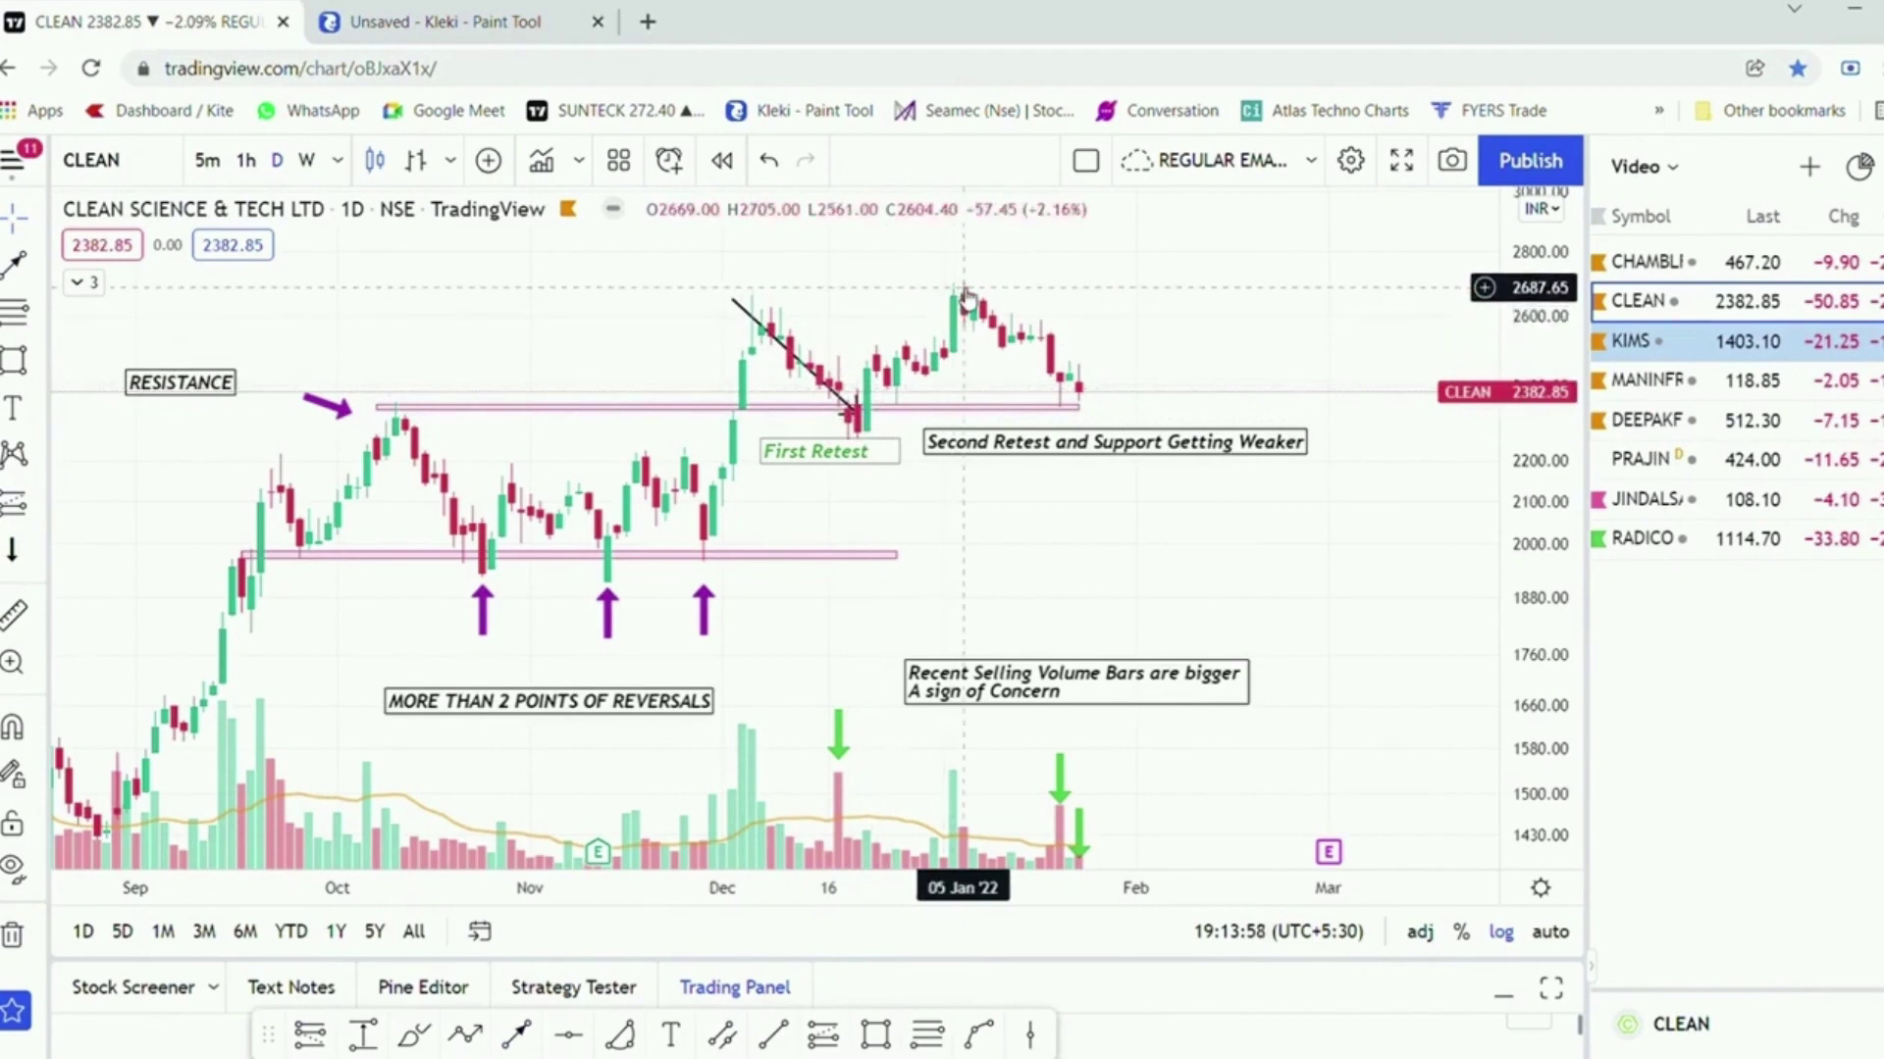
left_click(734, 302)
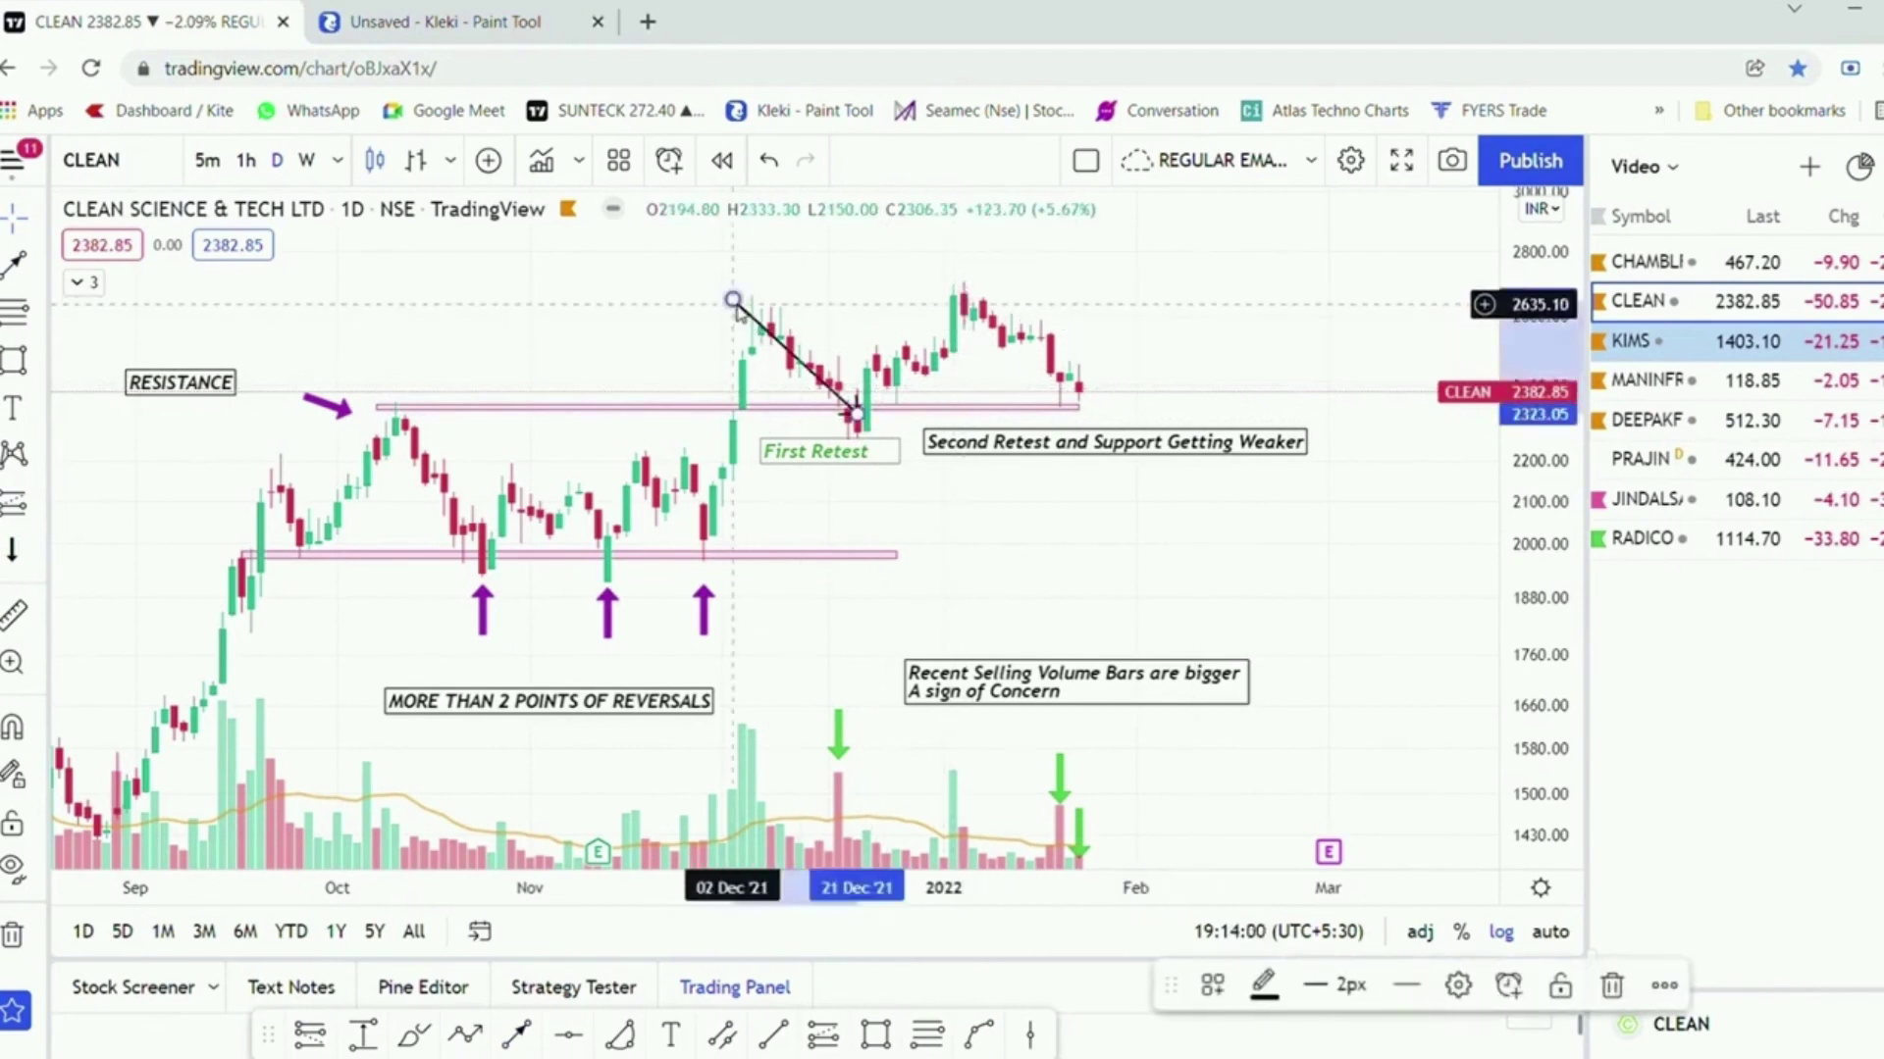
key("Delete")
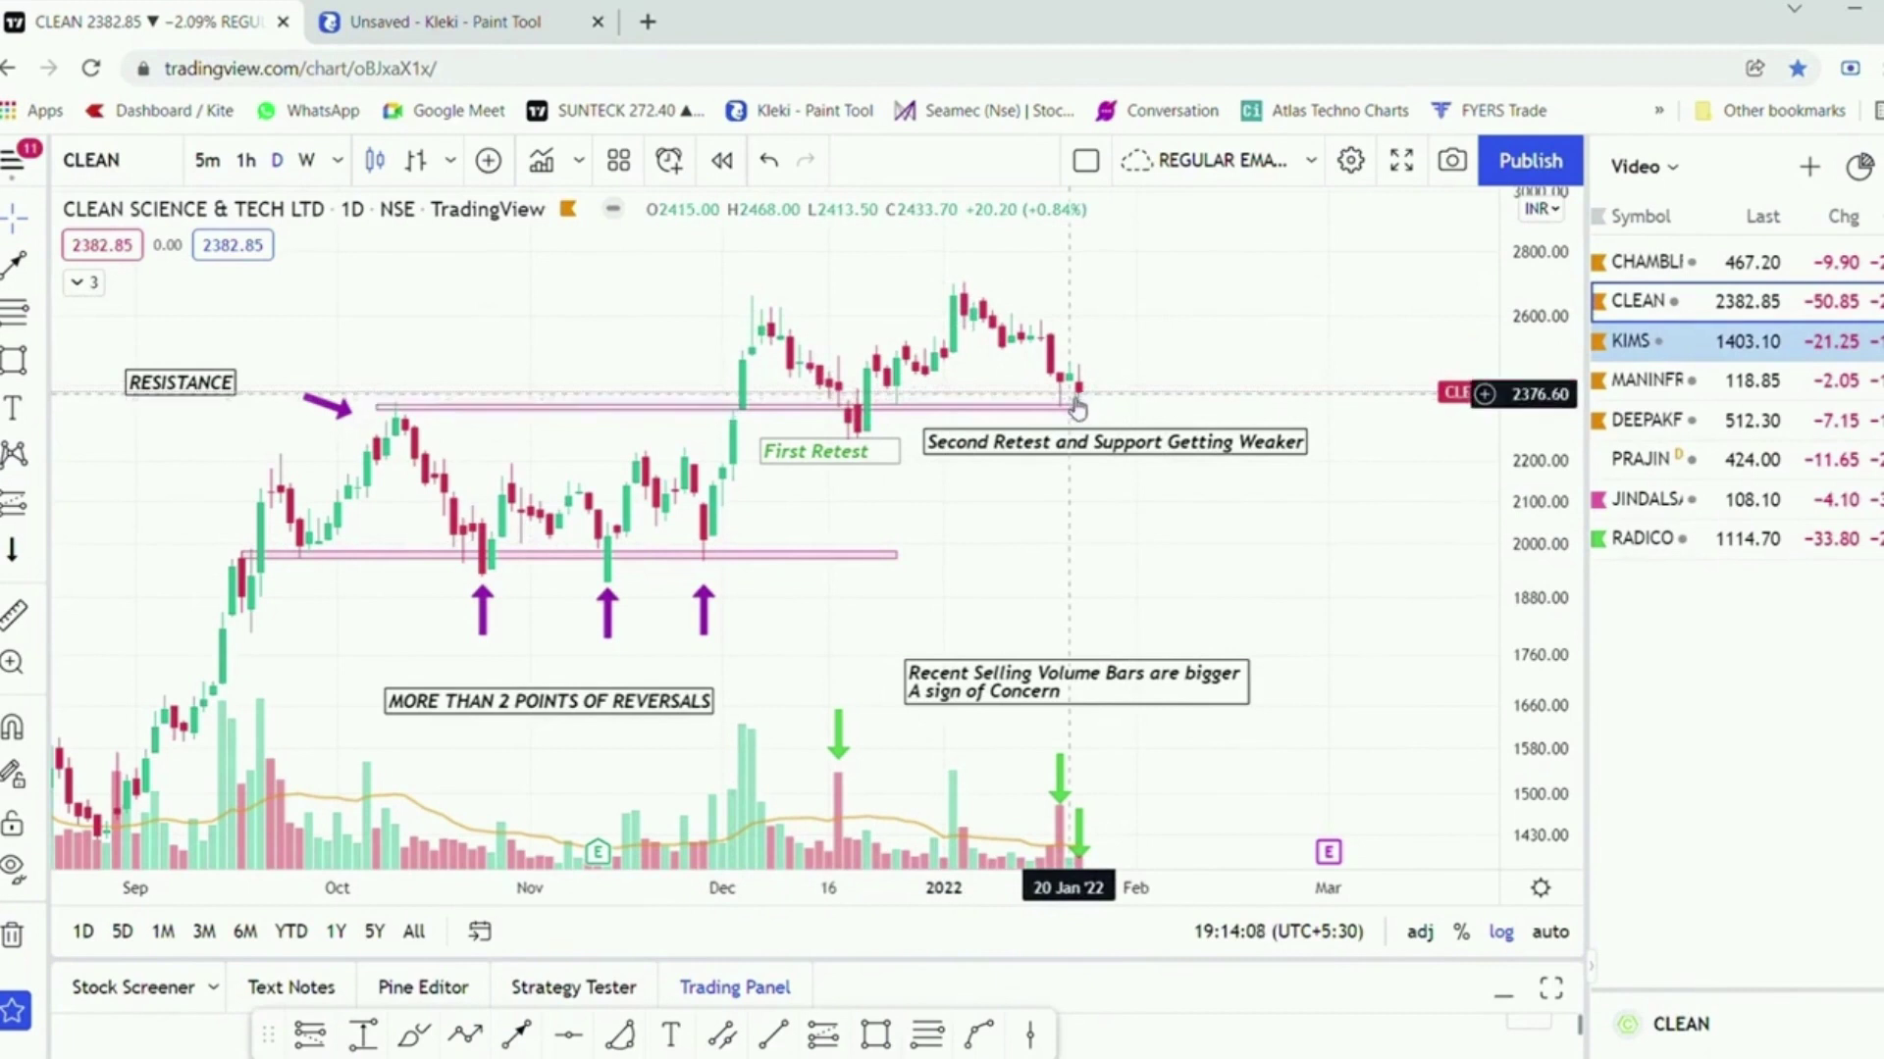
Review the second retest and the selling volume note on the CLEAN chart, and open the KIMS chart
left_click_drag(1098, 535, 1051, 531)
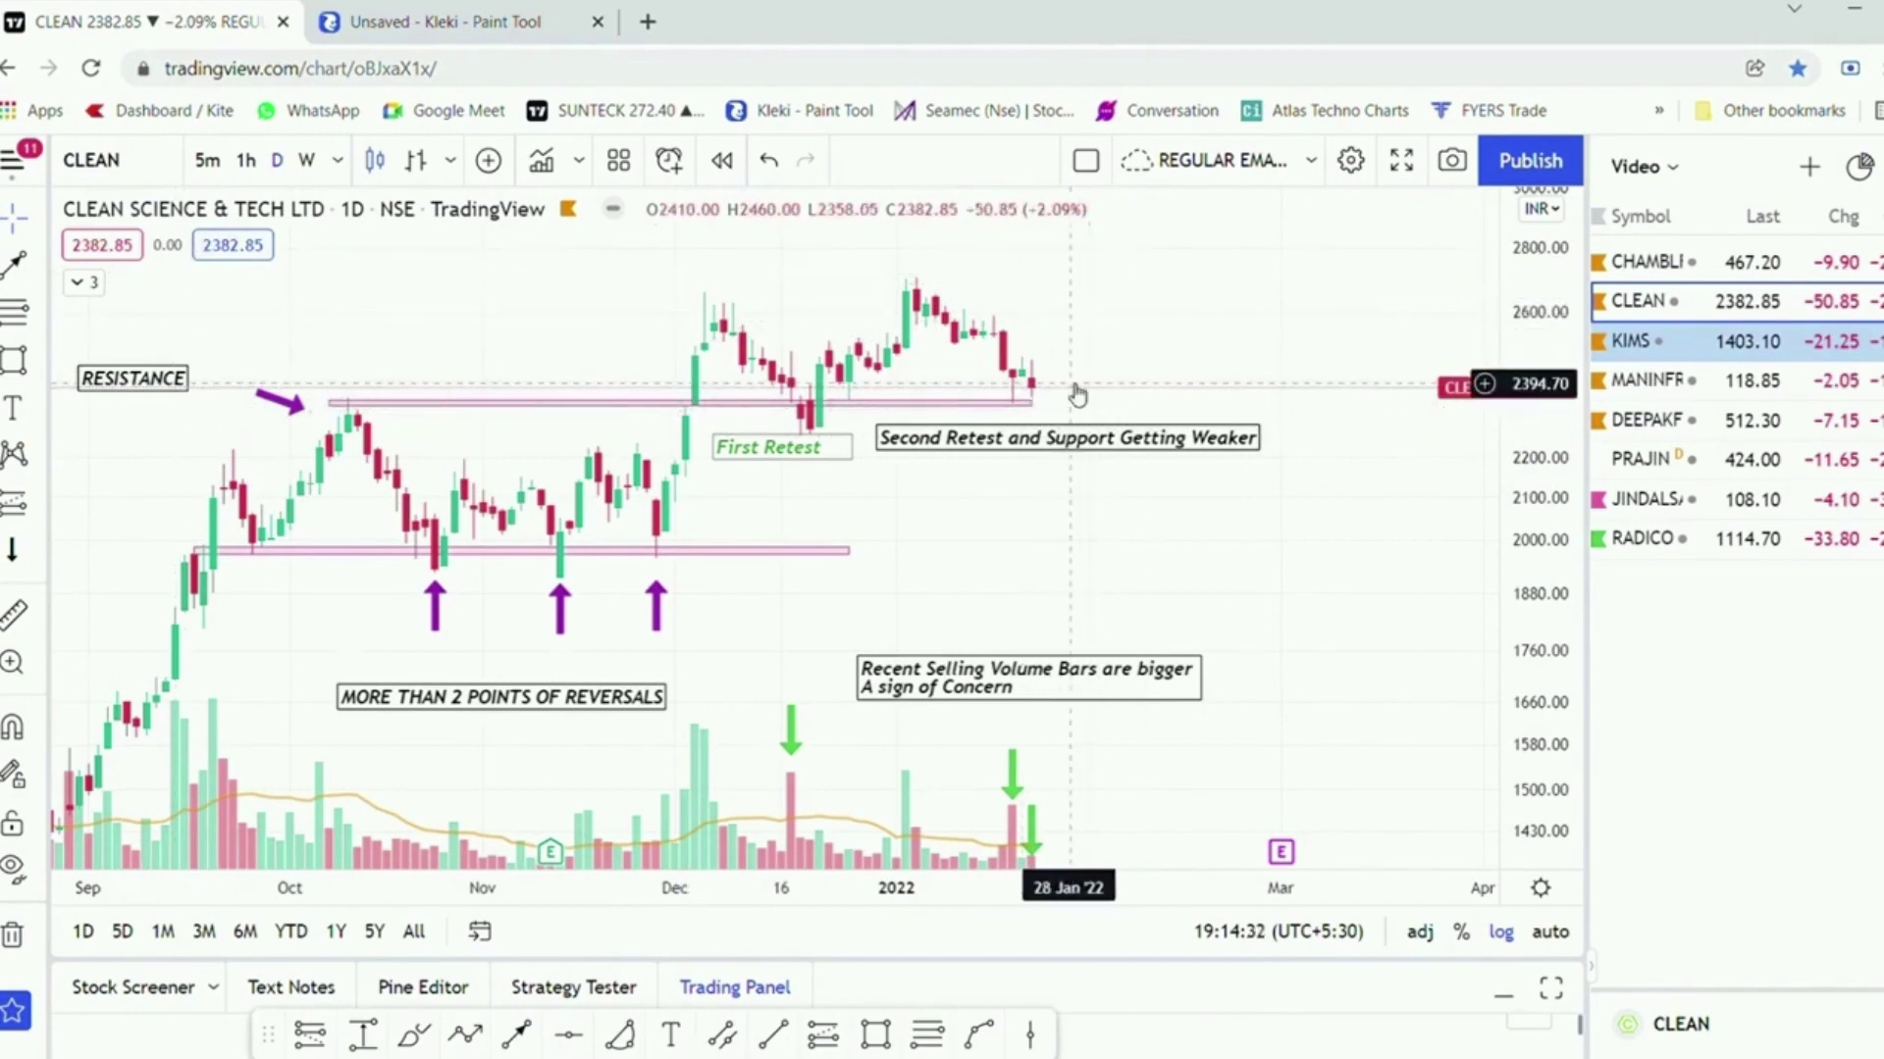
left_click_drag(1371, 651, 1362, 615)
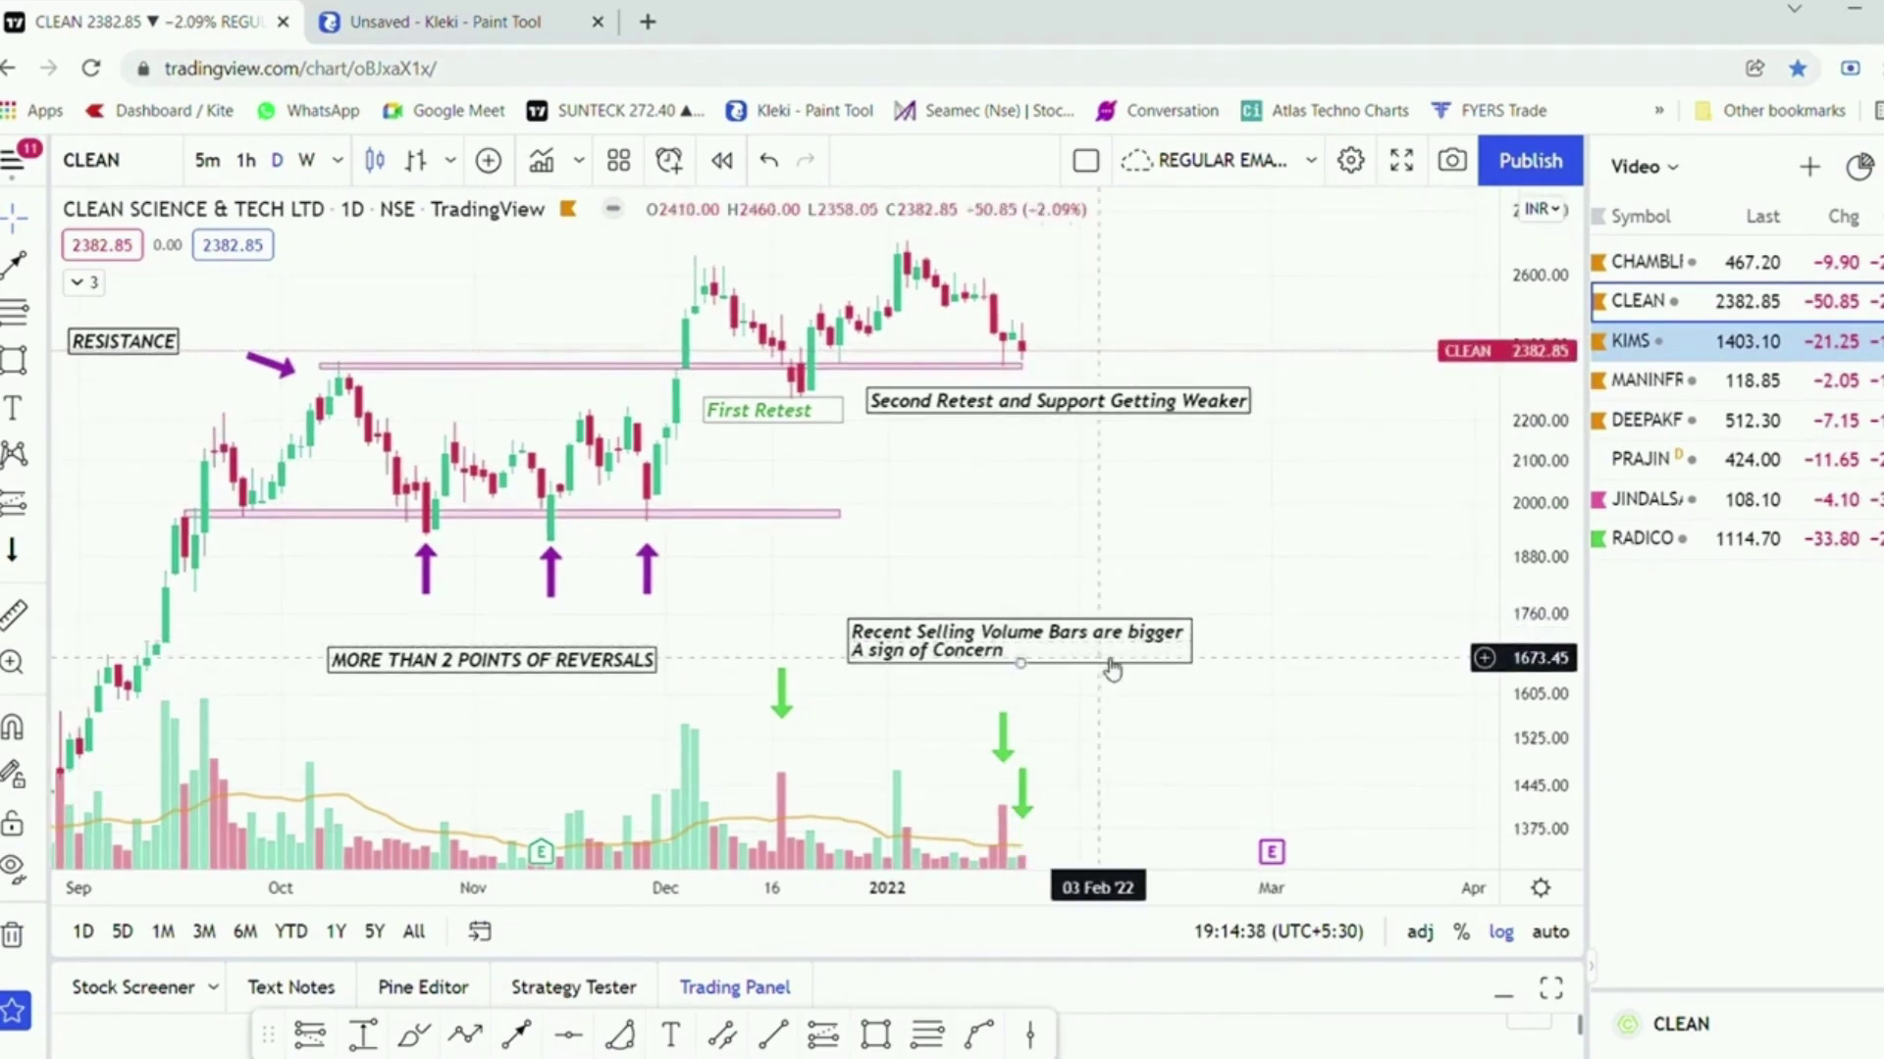
left_click(1657, 341)
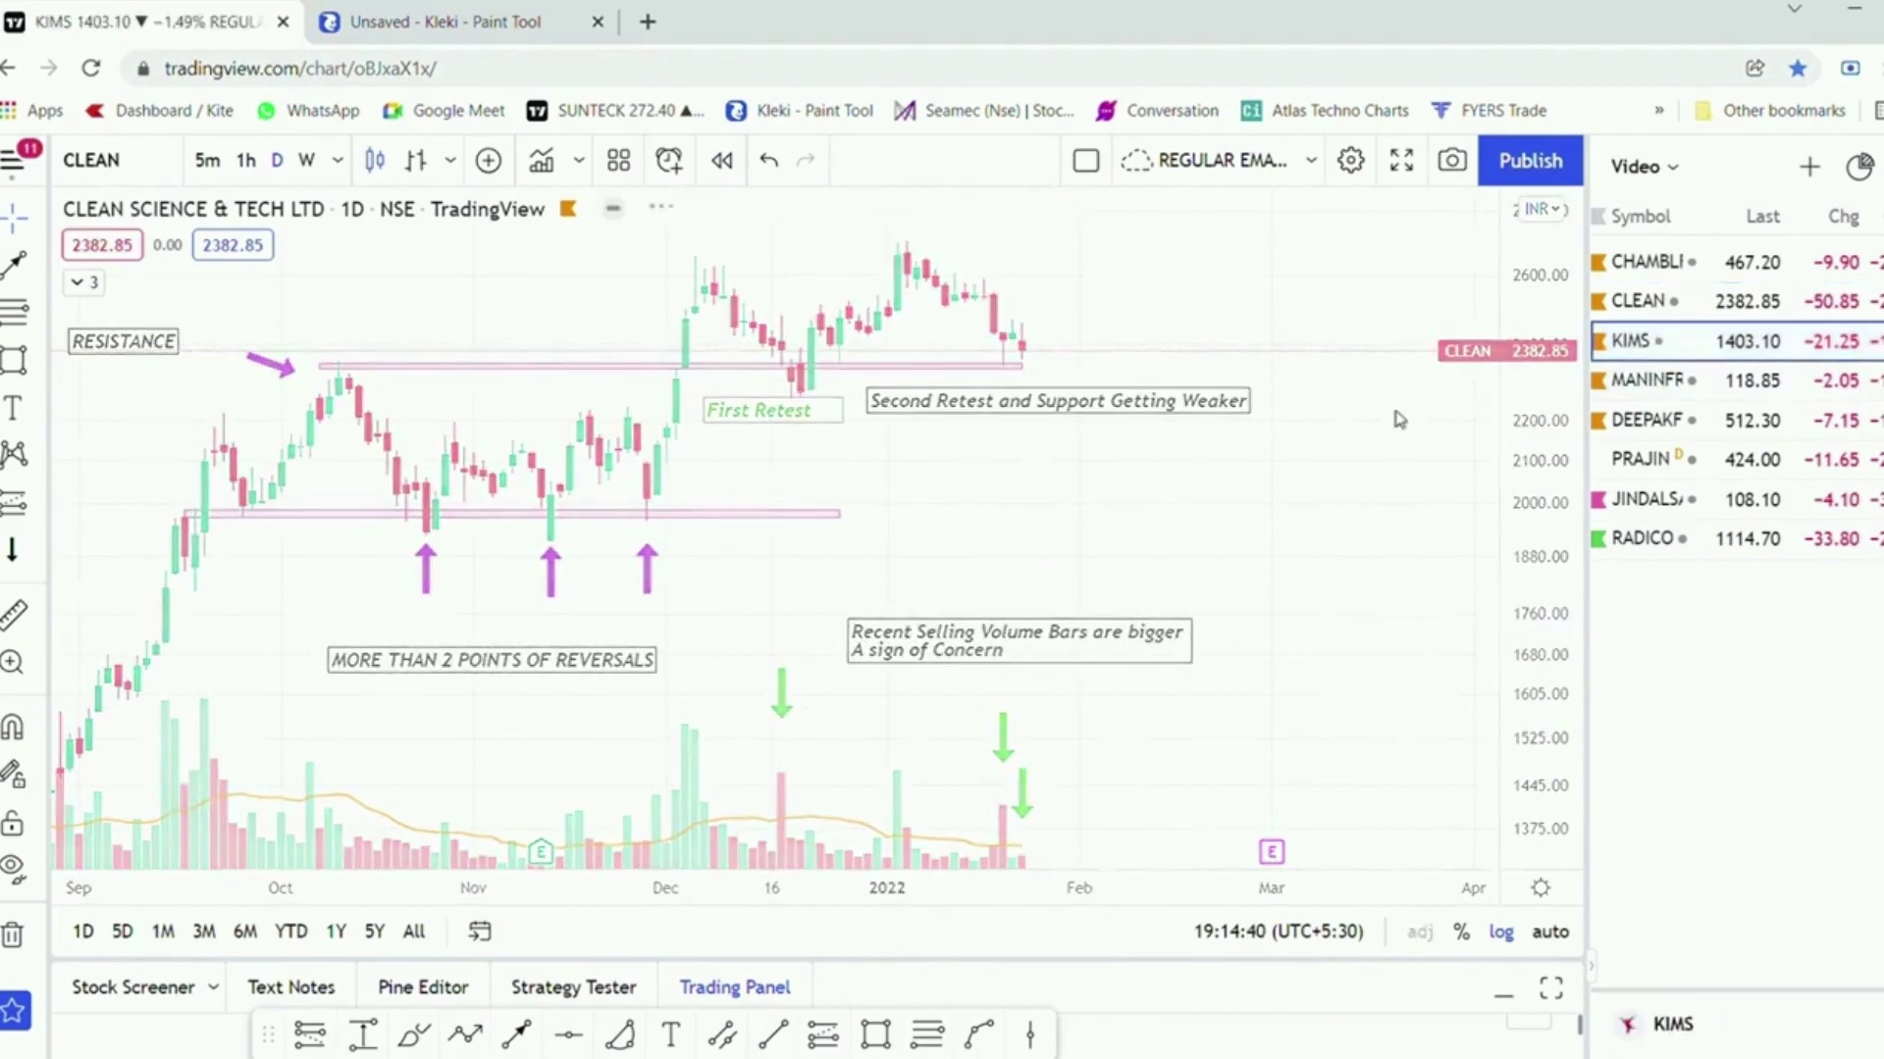
On the RADICO chart, move the "50 % on Breakout" note to about 1272.70 and "30% on Retest" to about 1302.20 on 12 January 2022
left_click_drag(1130, 506, 1319, 497)
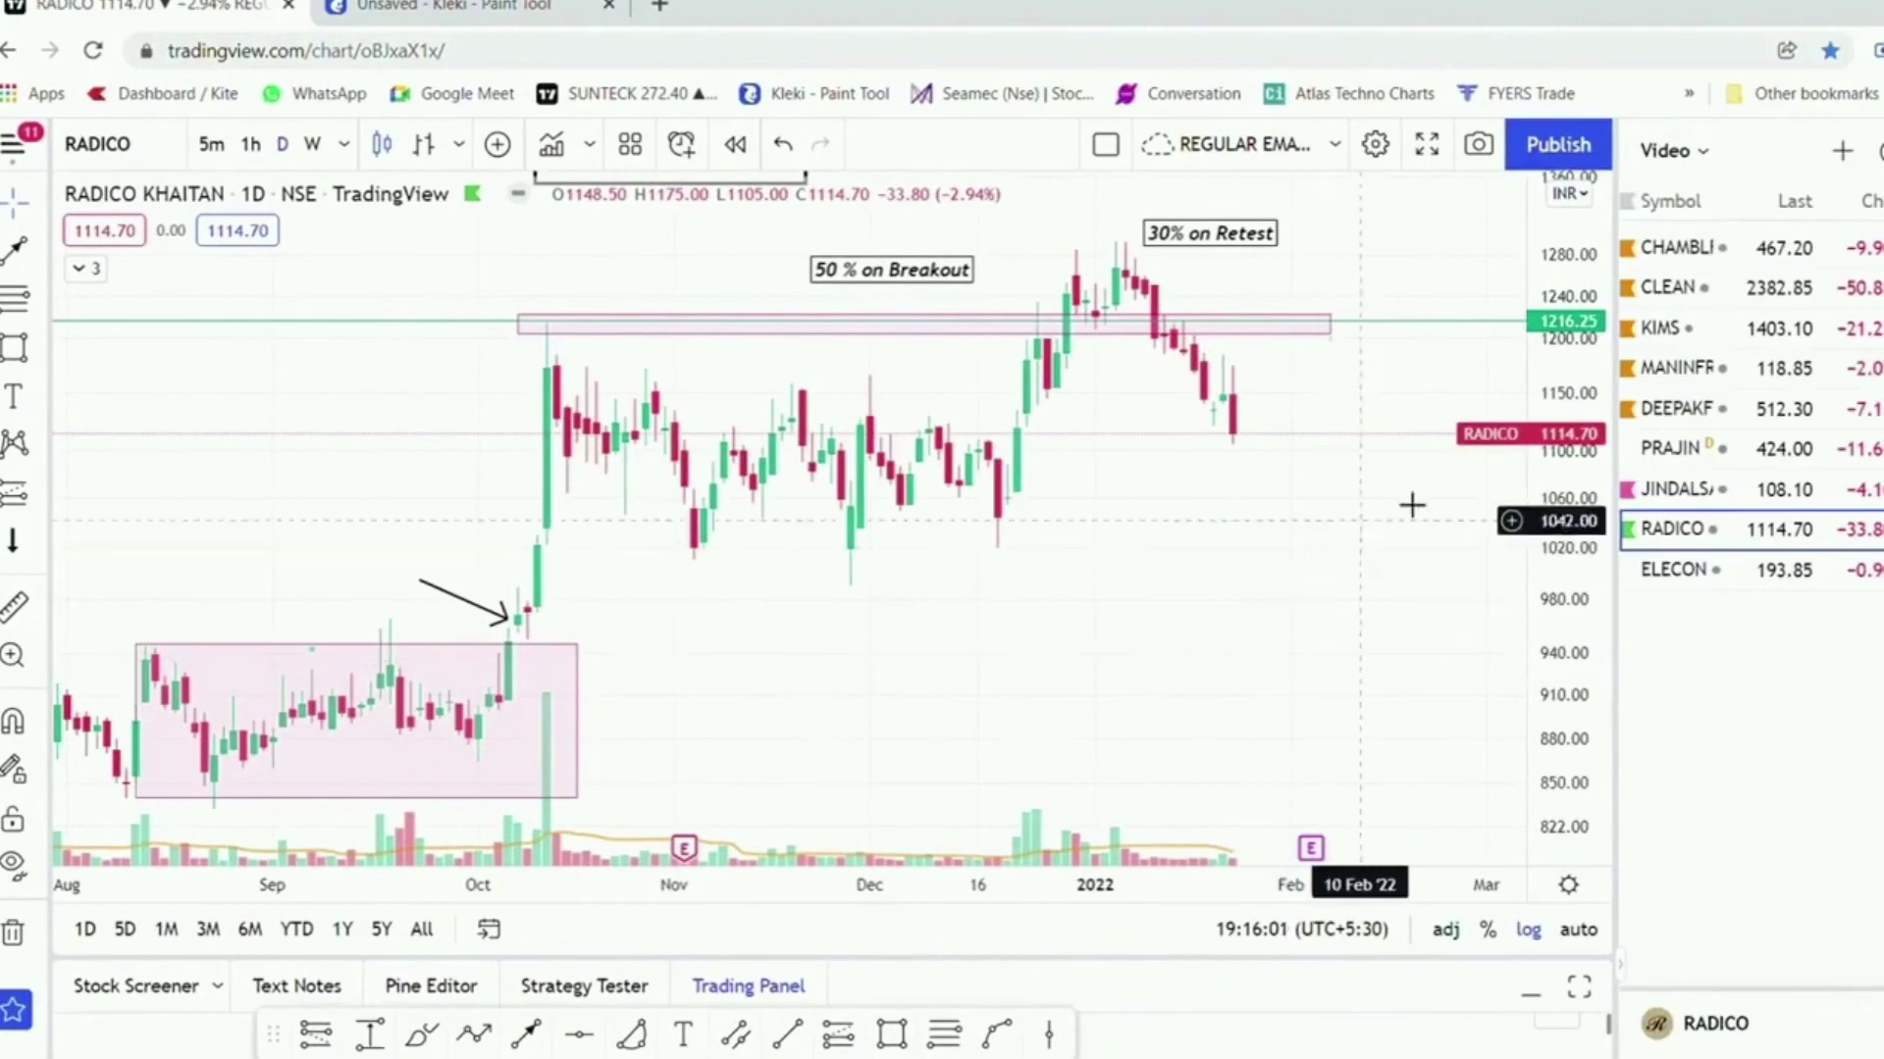
left_click_drag(1356, 530, 1344, 599)
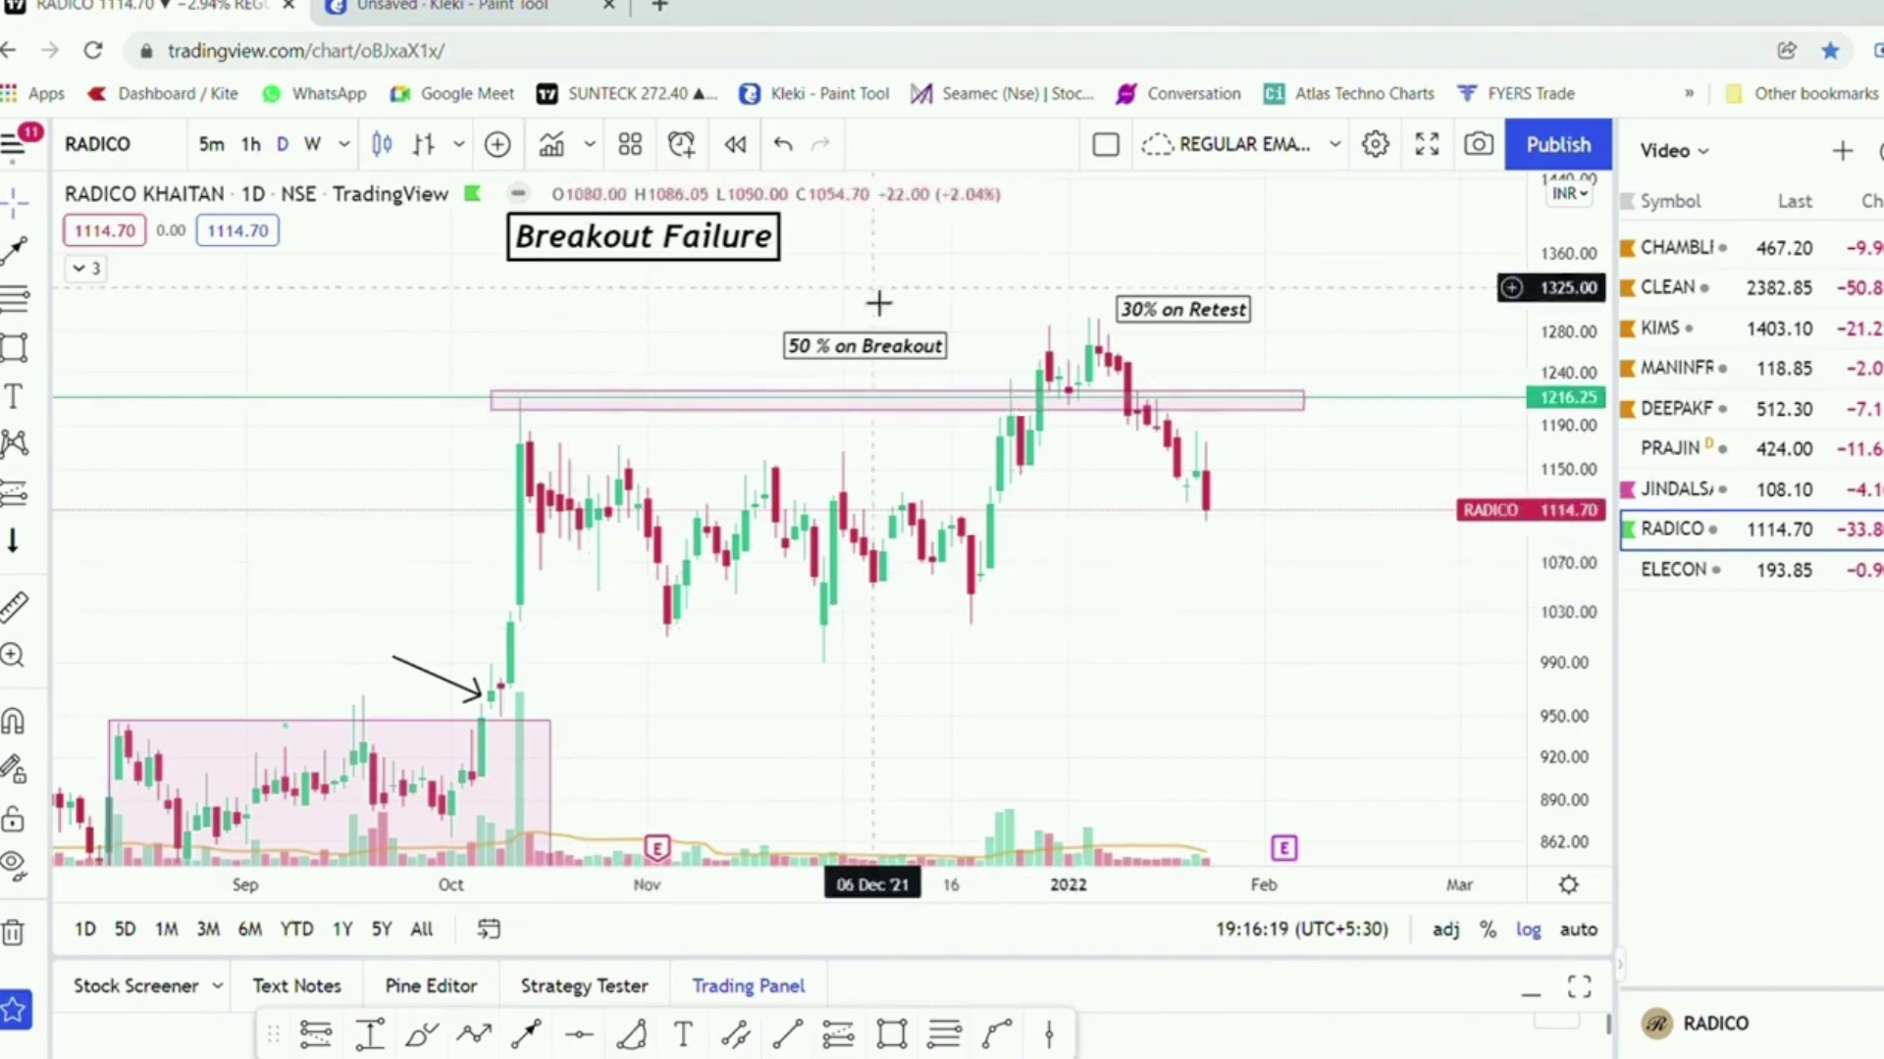
left_click_drag(874, 345, 944, 351)
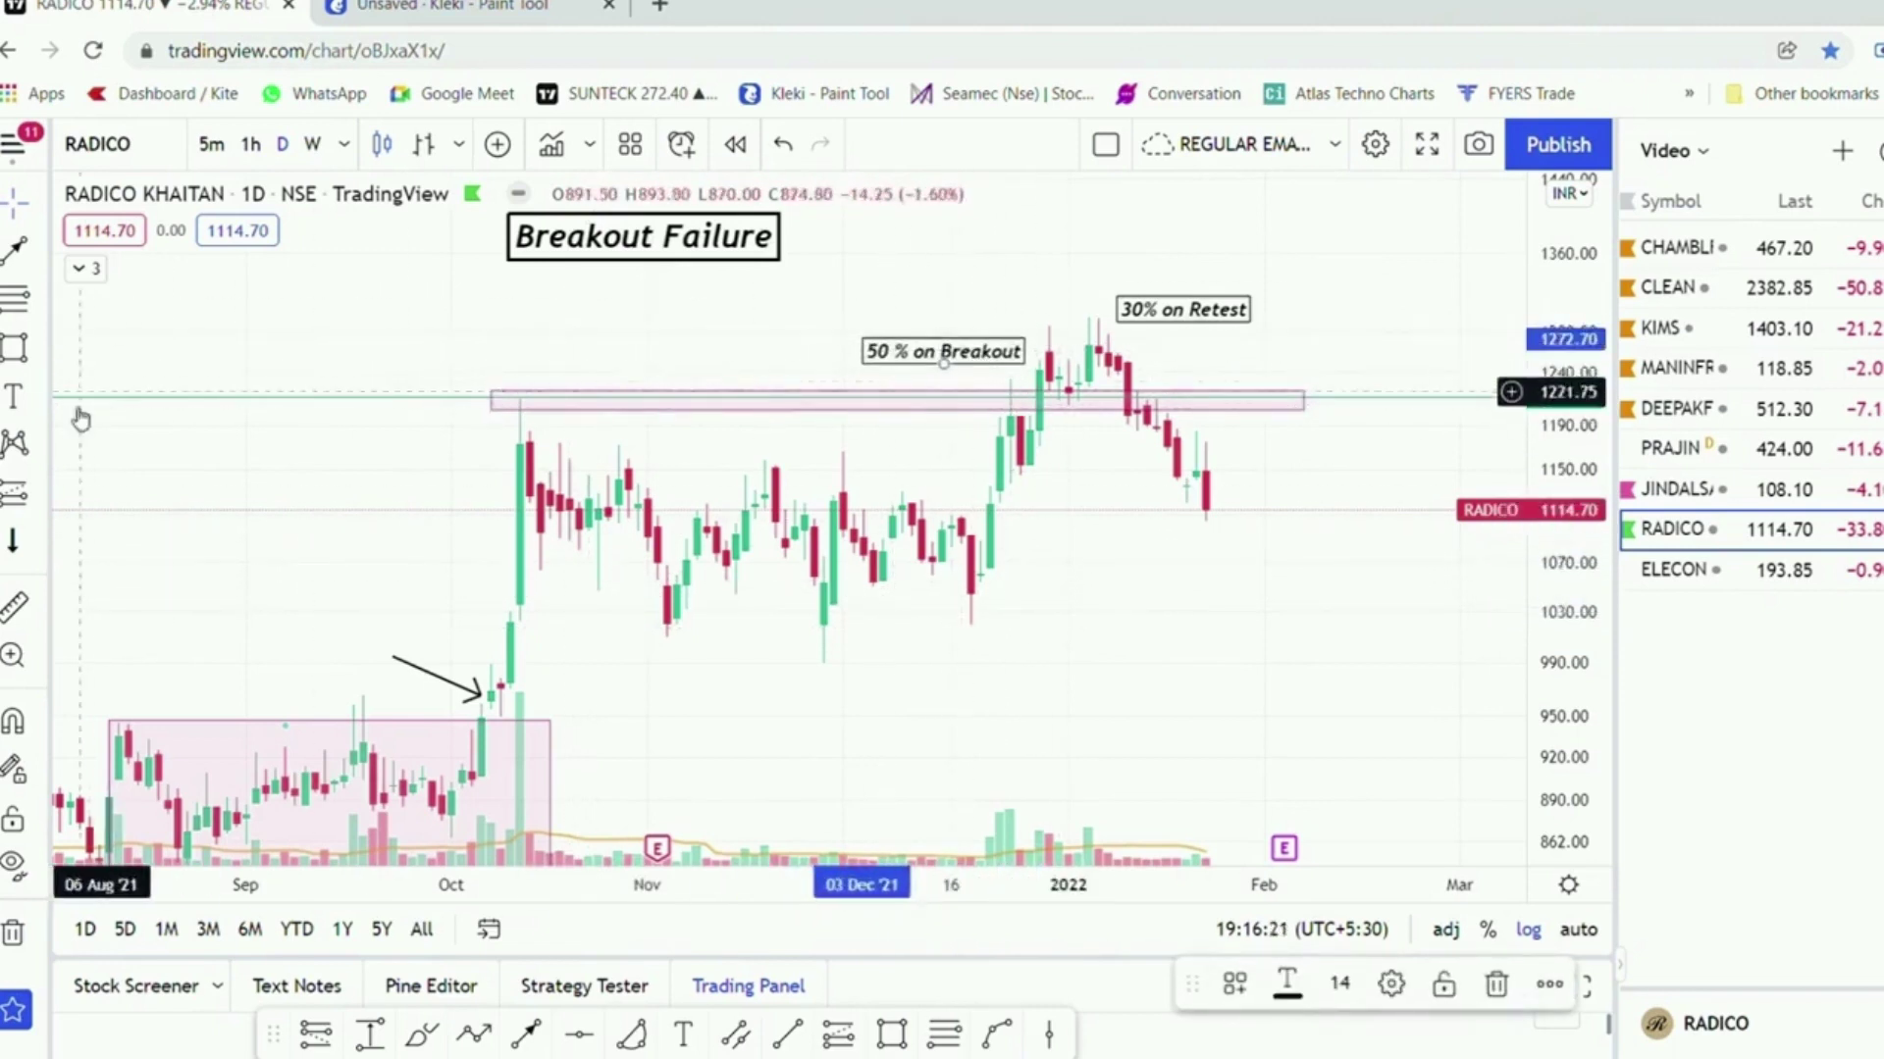
mouse_move(1205, 309)
left_mouse_down()
mouse_move(1128, 439)
mouse_move(1175, 352)
mouse_move(1217, 332)
left_mouse_up()
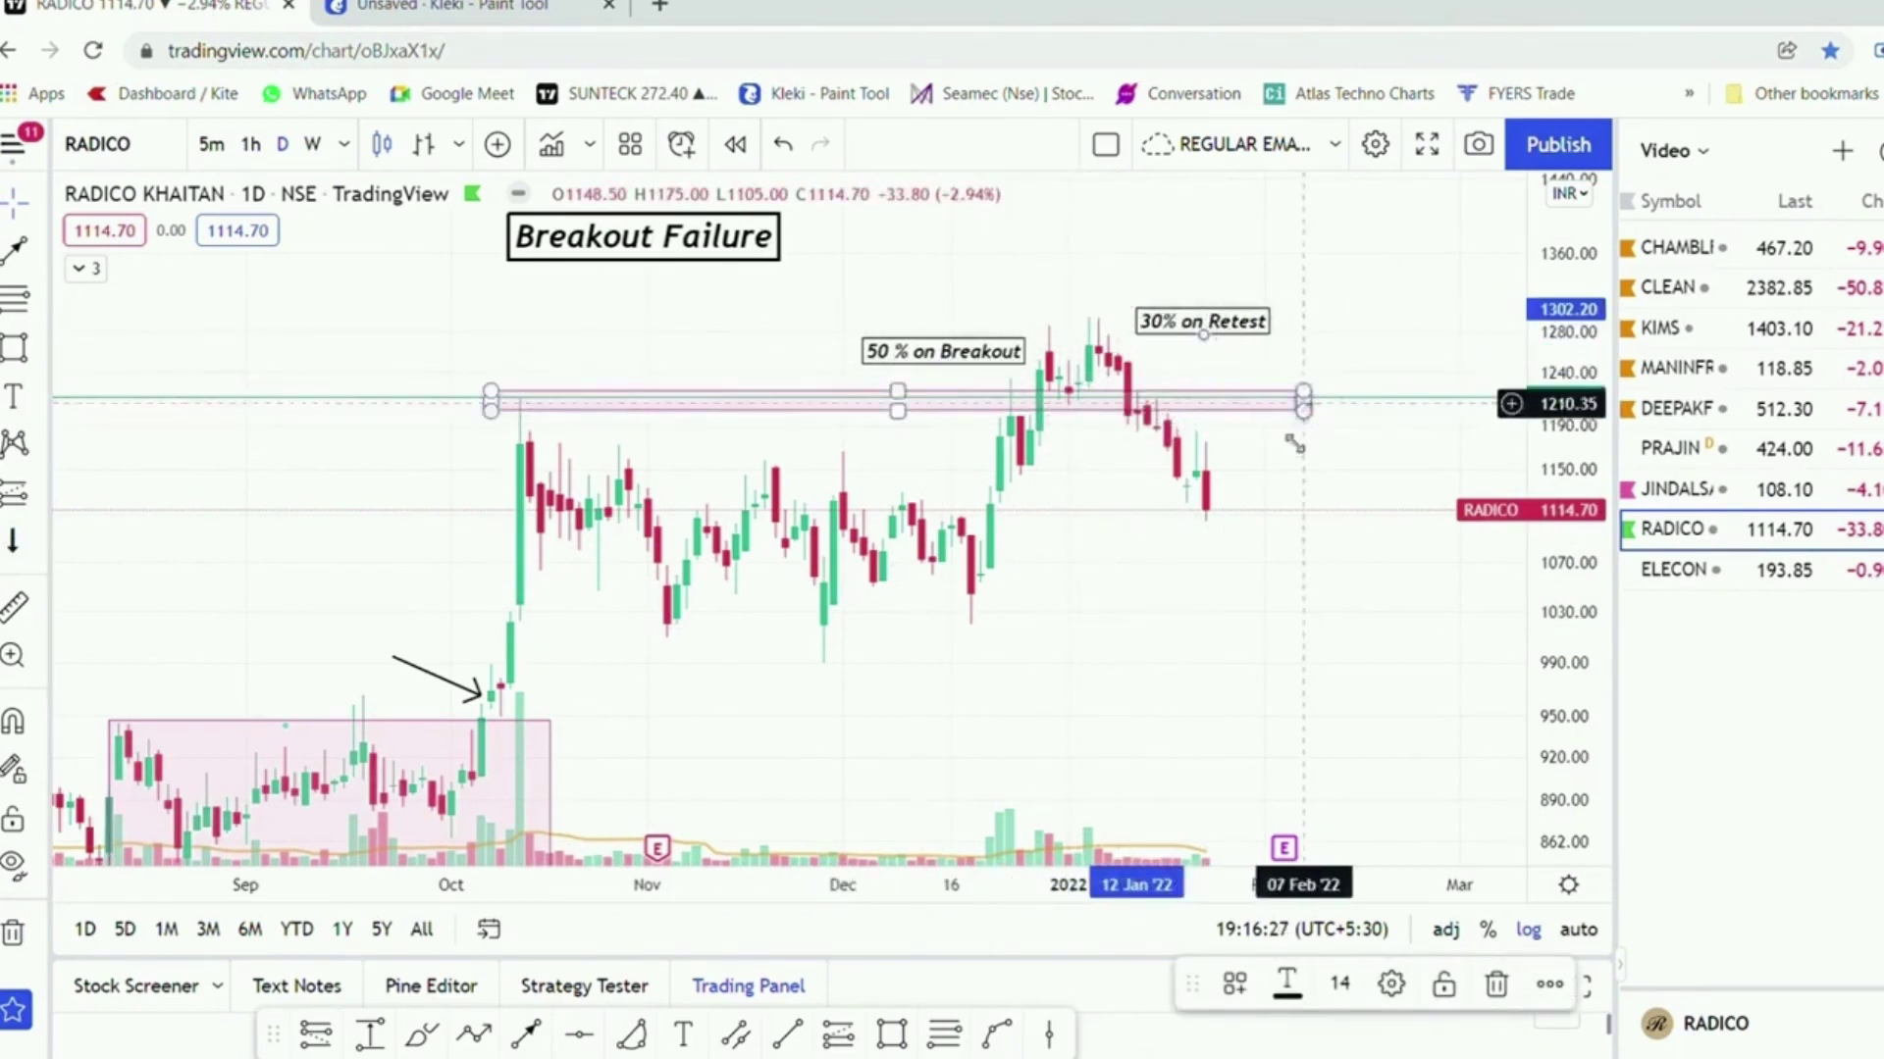
key("Escape")
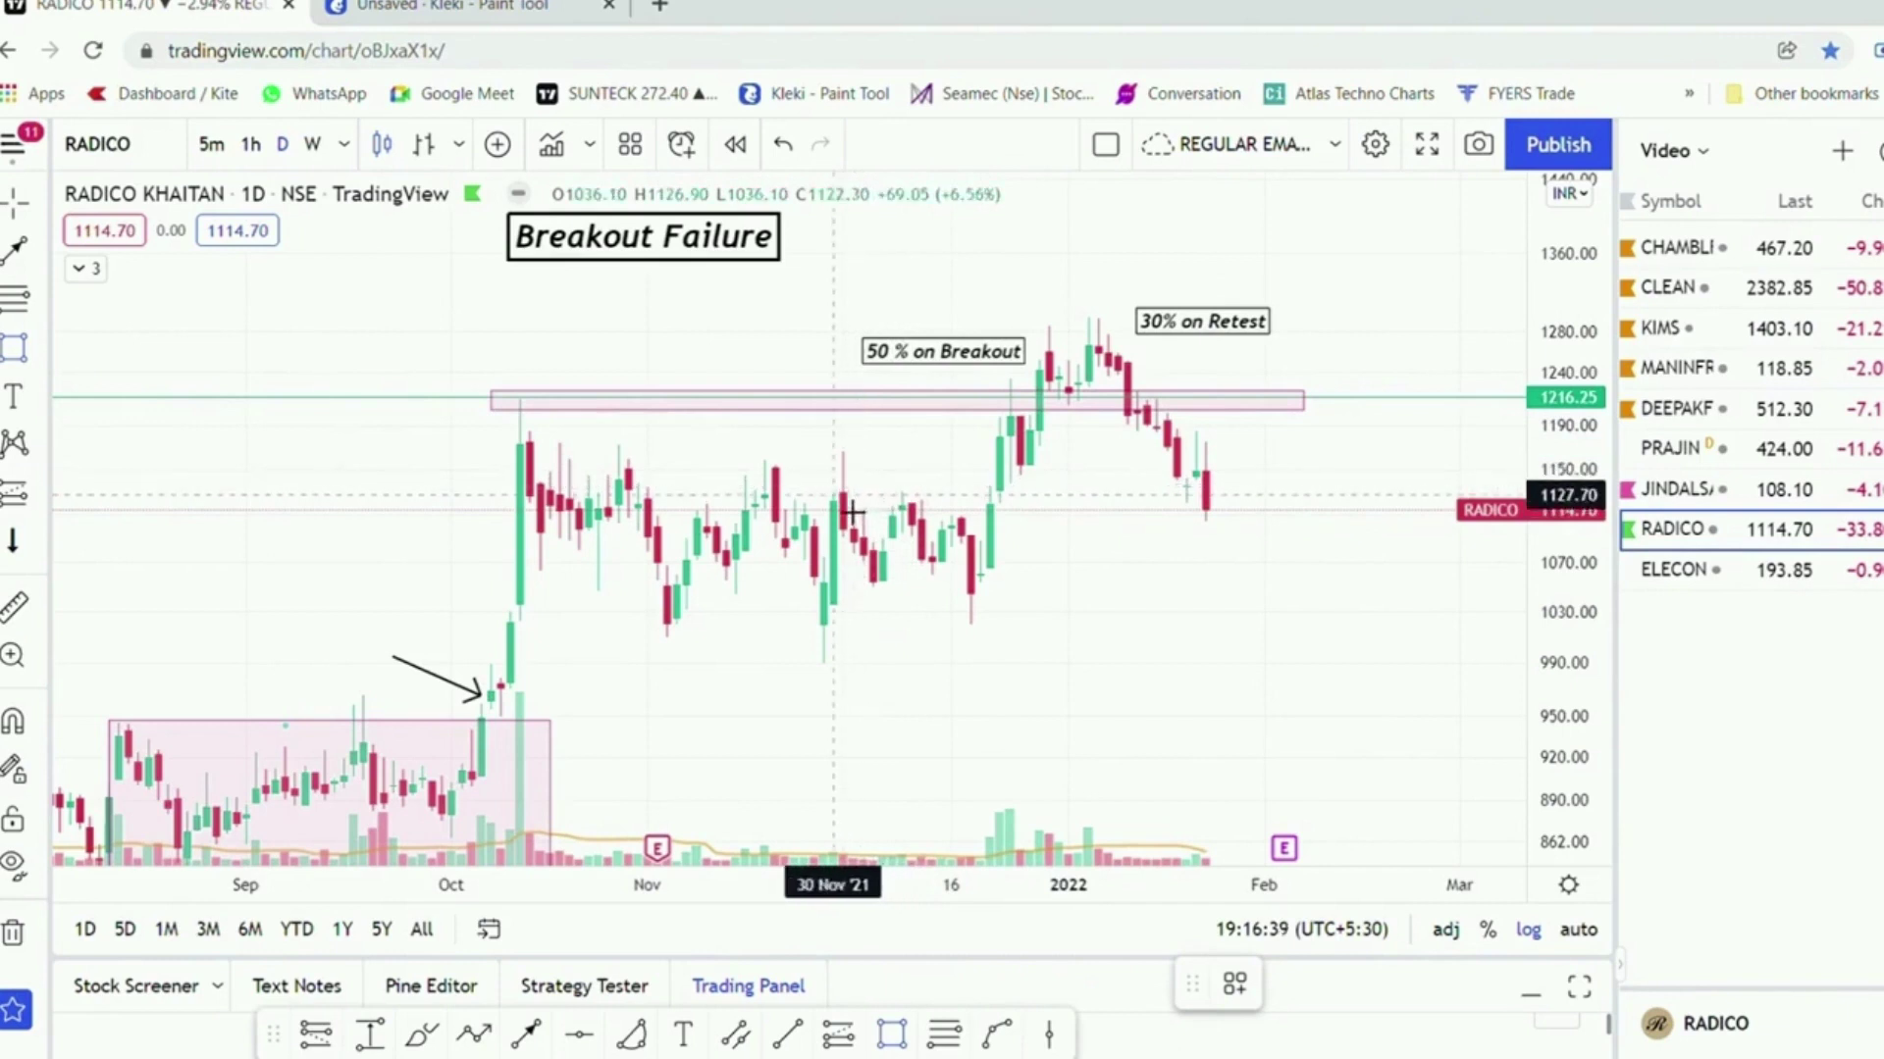
Draw a thin horizontal rectangle at about 1135 from early December 2021 to early February 2022, and open the ELECON chart
mouse_move(871, 506)
left_mouse_down()
mouse_move(1256, 511)
mouse_move(1304, 520)
mouse_move(1296, 534)
left_mouse_up()
left_click(1297, 535)
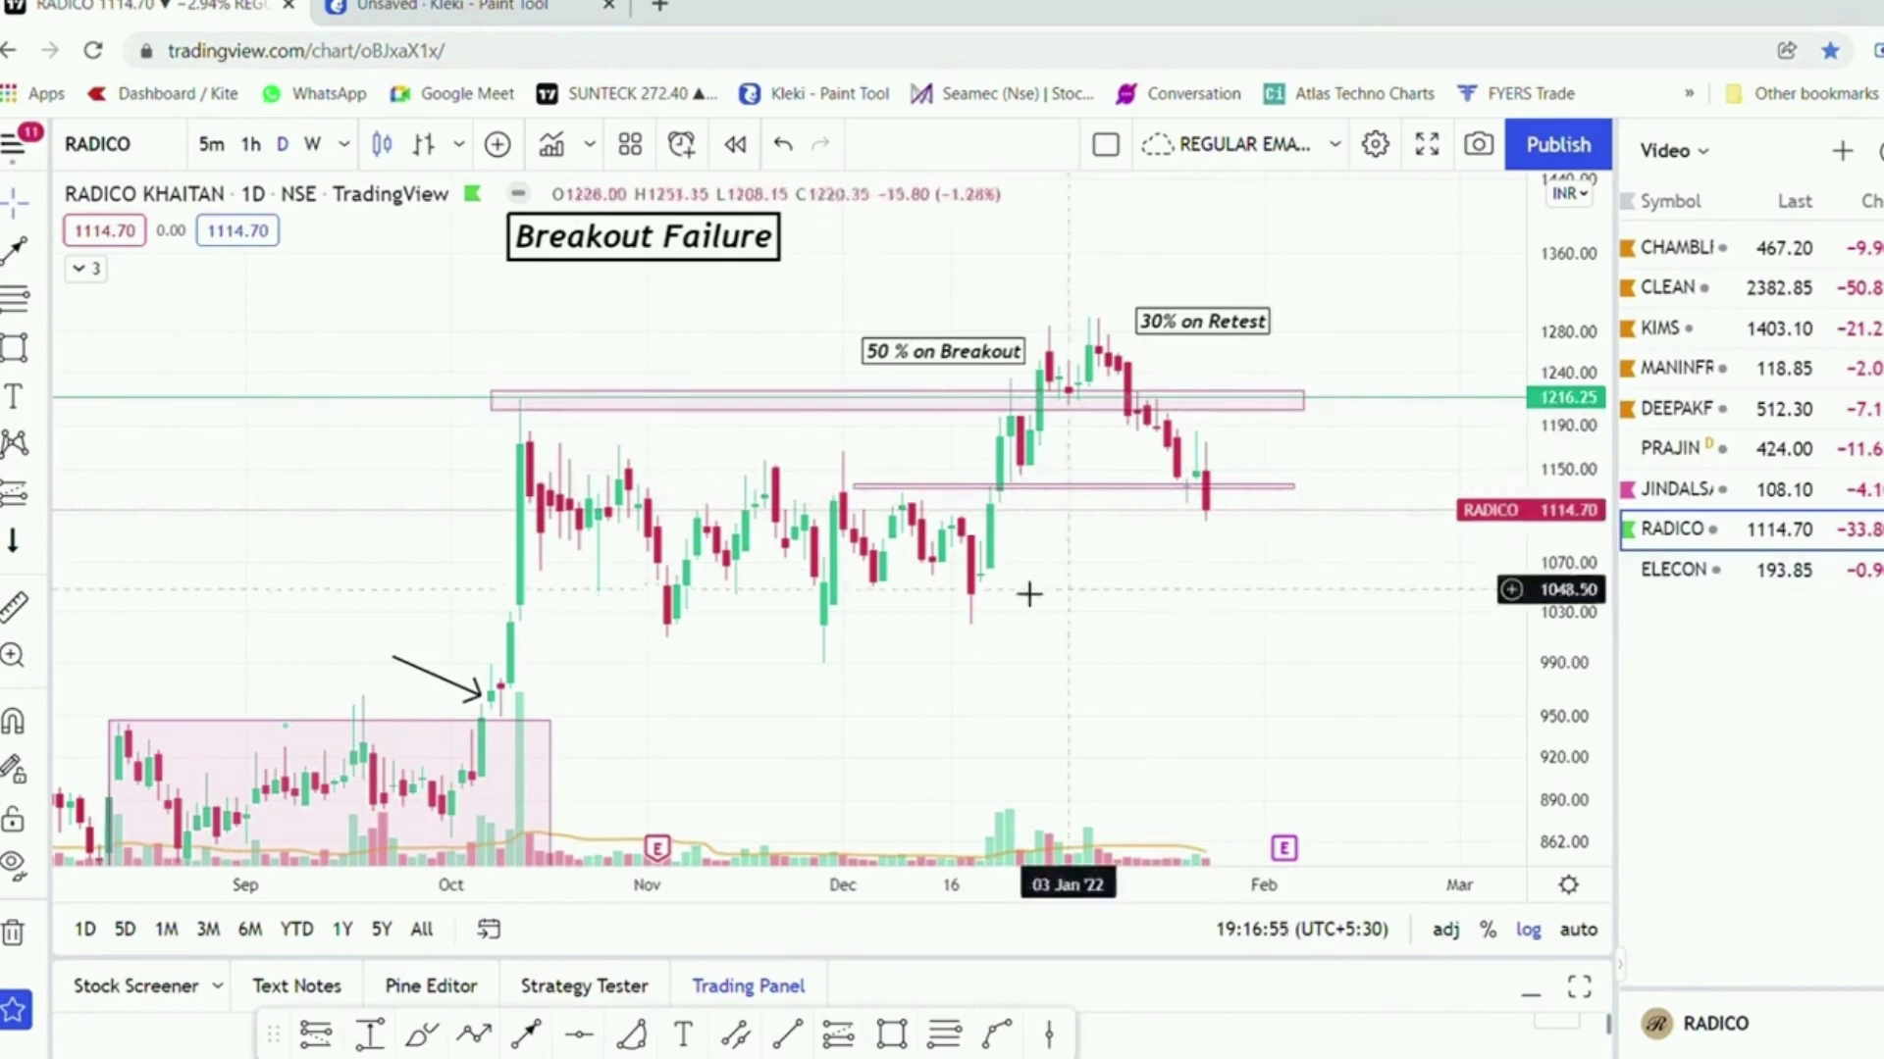
left_click(1787, 589)
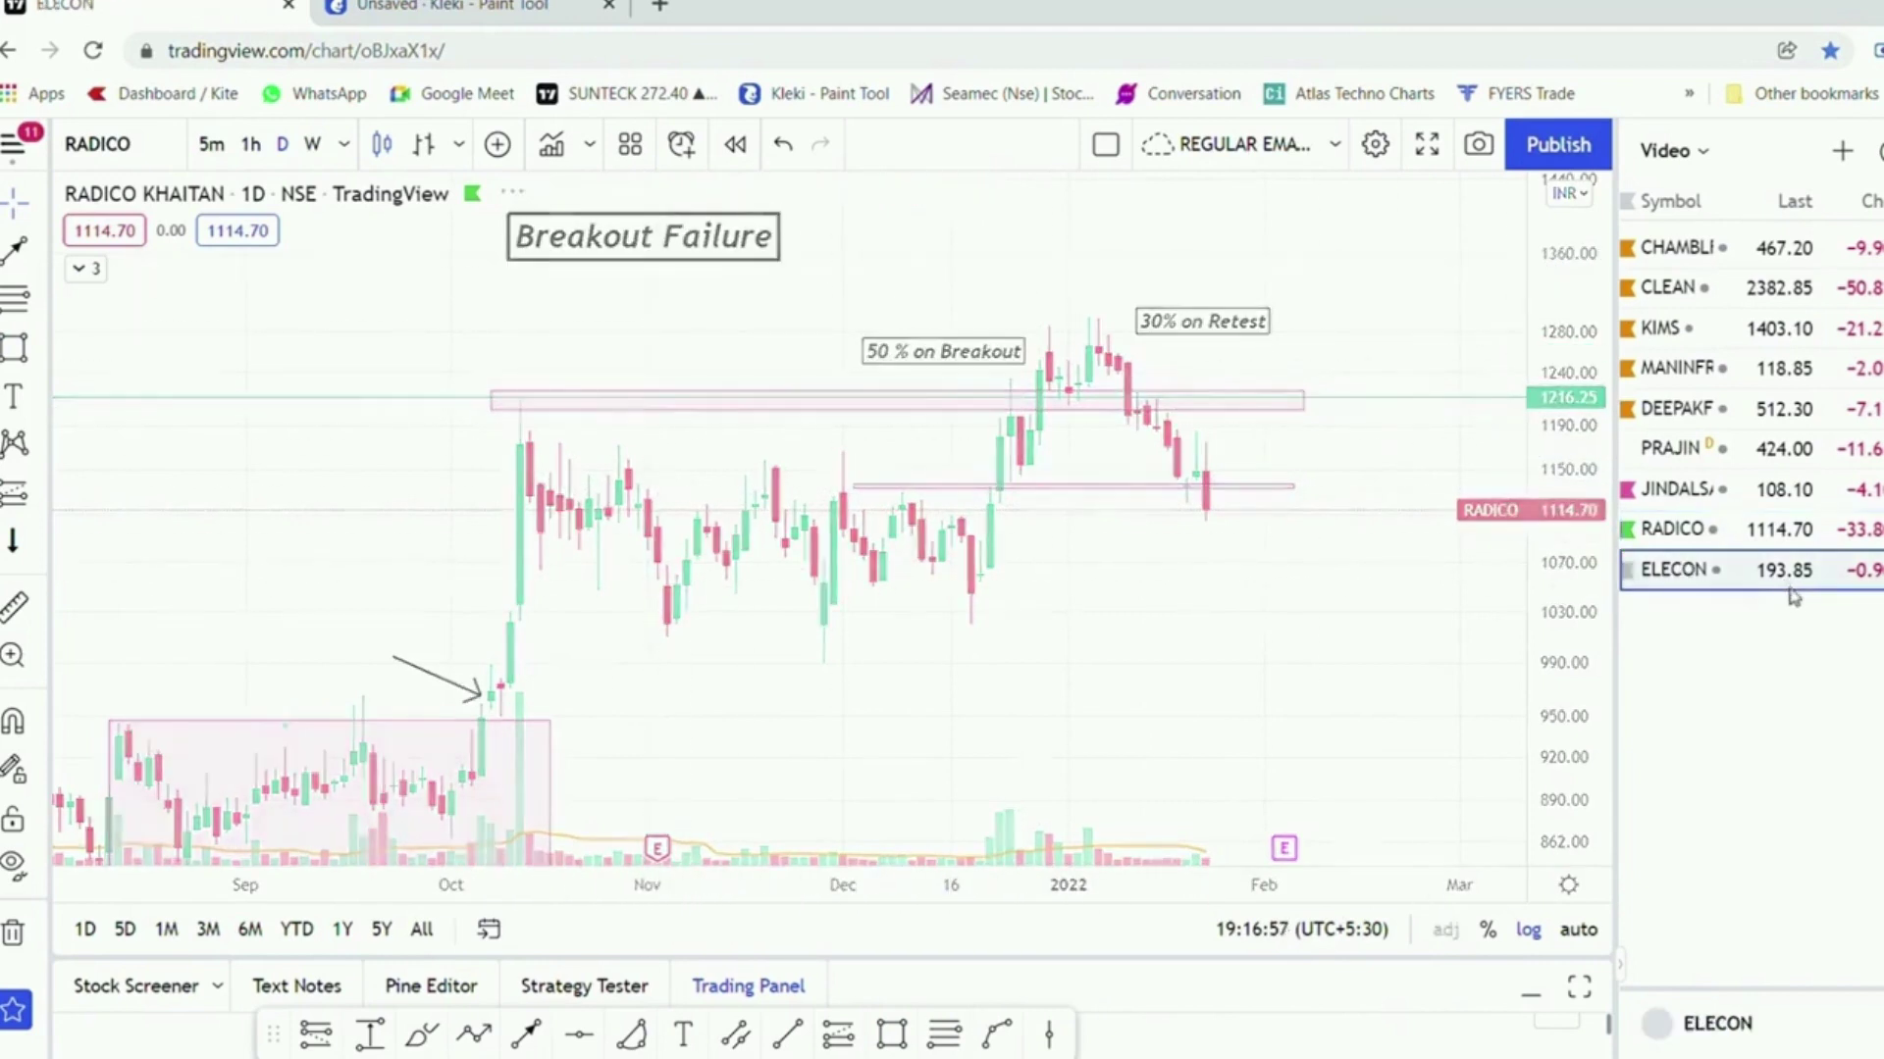